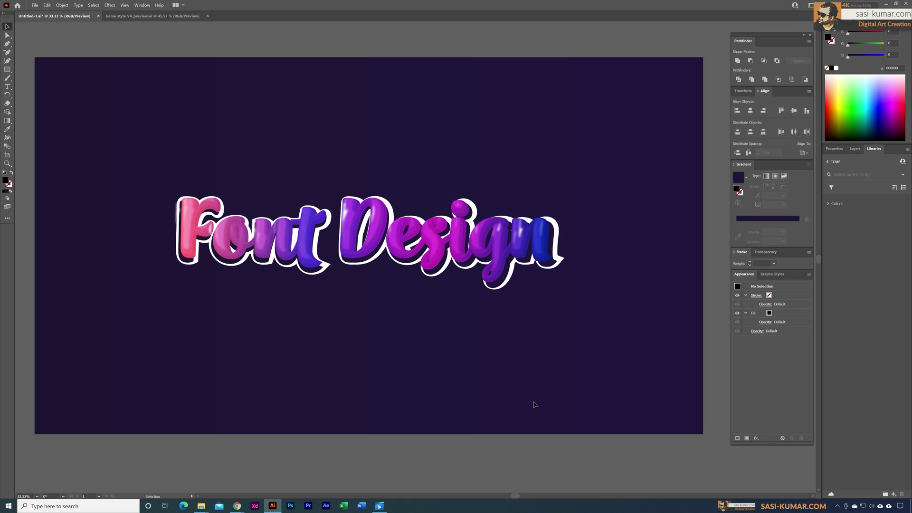
- Replace the styled "Font Design" wording with "Digital ART" and leave text editing
click(384, 259)
triple_click(384, 259)
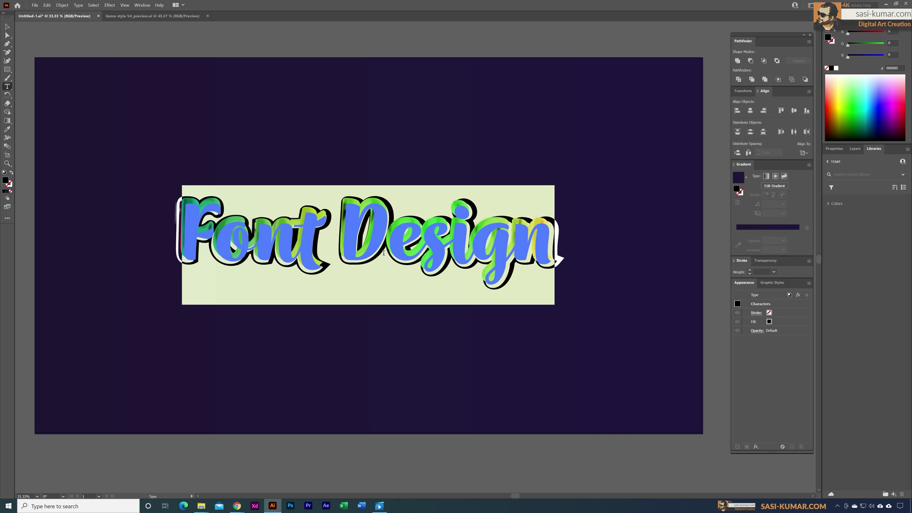
text(Digit)
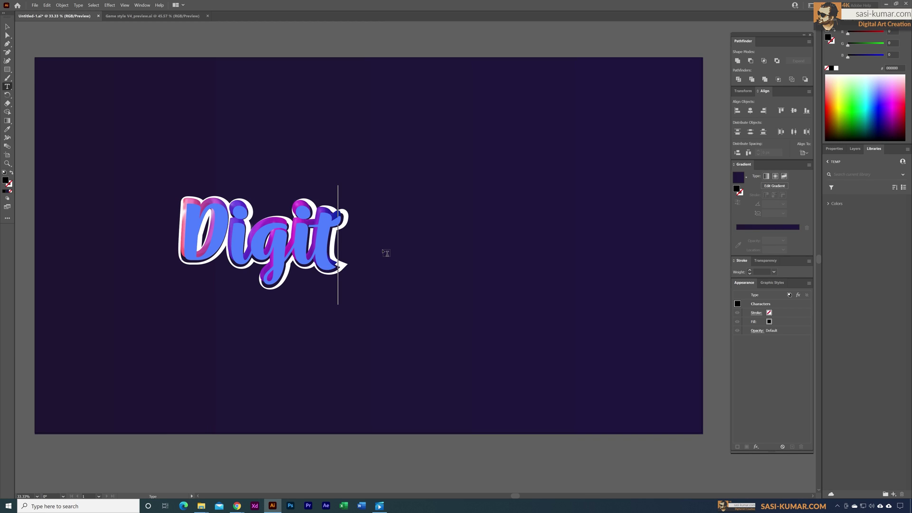
text(l ARt)
click(336, 238)
text(a)
click(541, 229)
key(Delete)
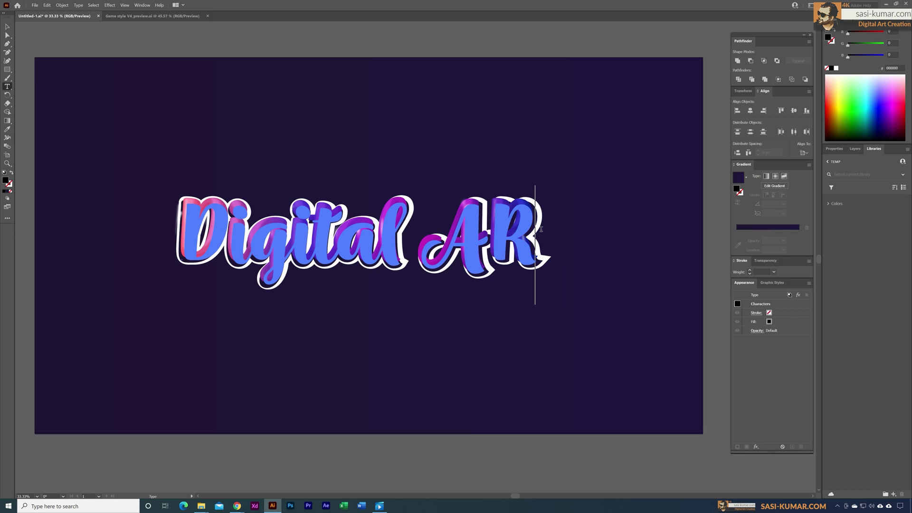
text(T)
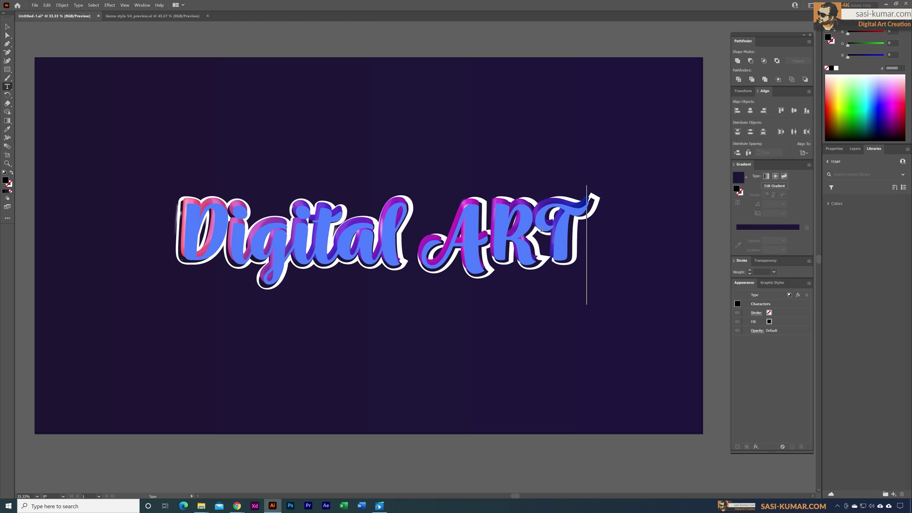
click(7, 28)
click(227, 46)
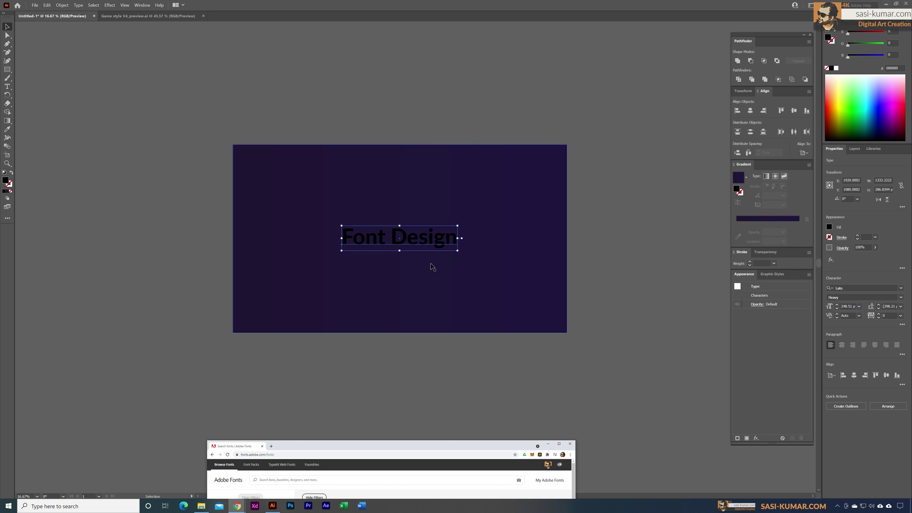
- Bring up the Adobe Fonts site in the browser and filter the fonts by the Calligraphic tag and heavy weight
drag(399, 445, 400, 47)
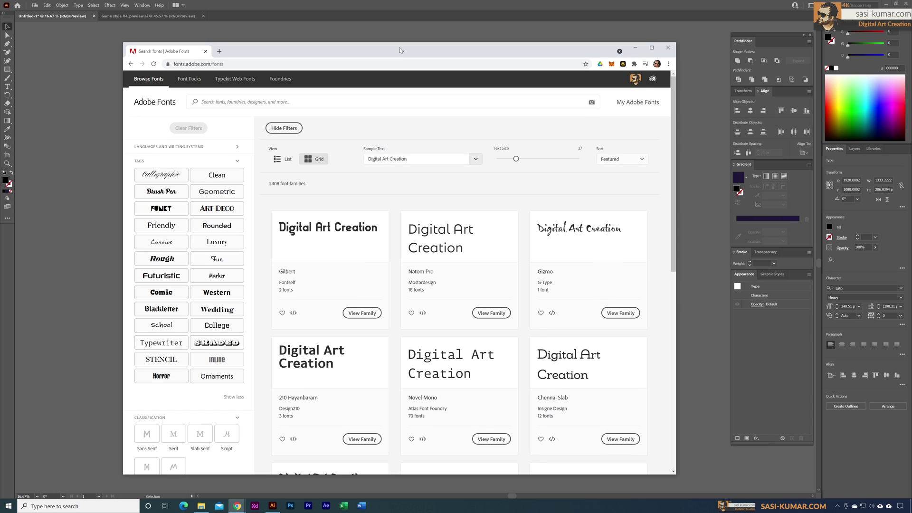
click(175, 177)
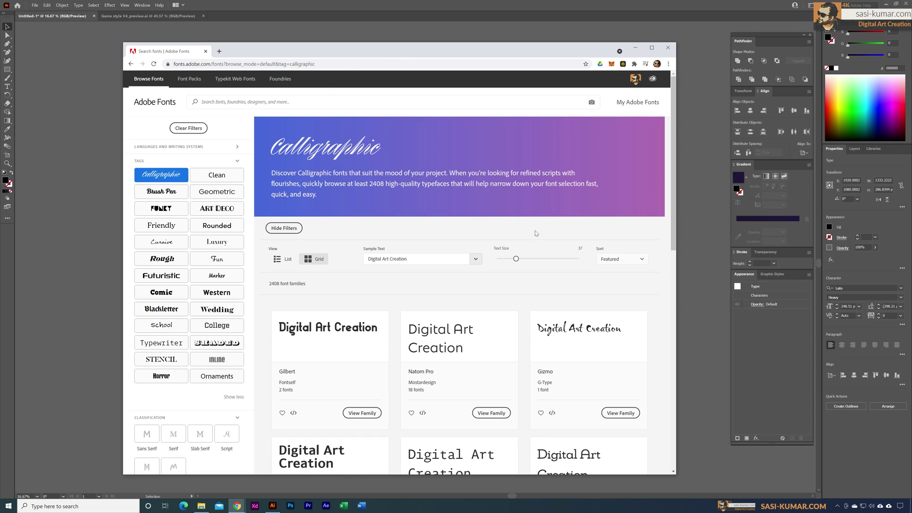
scroll(535, 230, down, 3)
scroll(304, 376, down, 1)
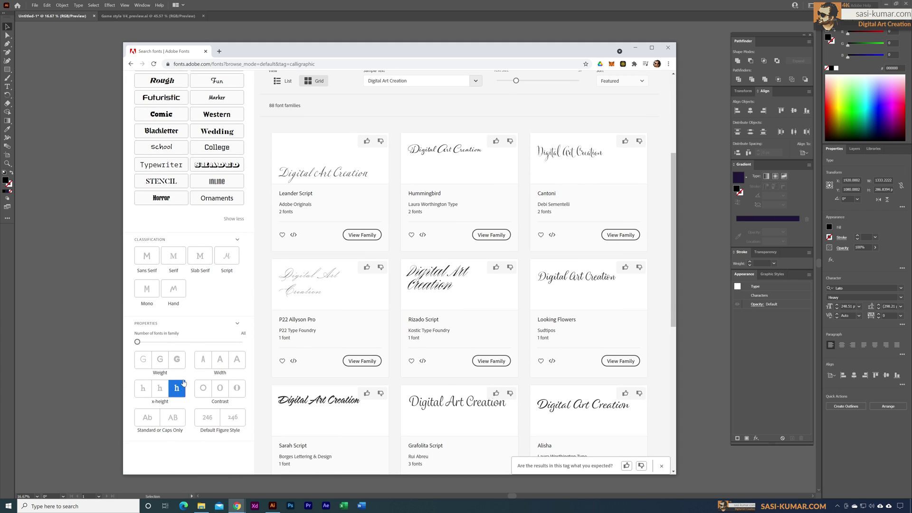
click(184, 364)
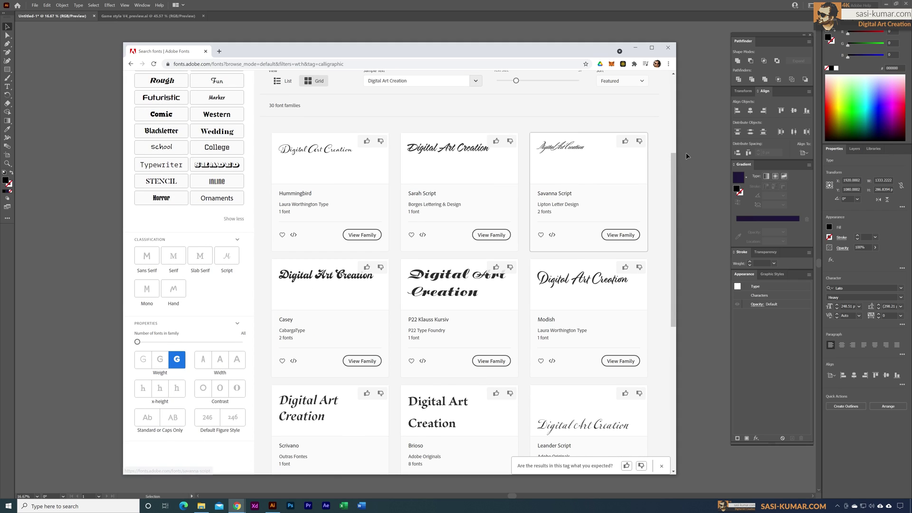
- Find the Wreath family on page 3 of the filtered fonts, activate all its fonts, and return to Illustrator
scroll(656, 305, down, 7)
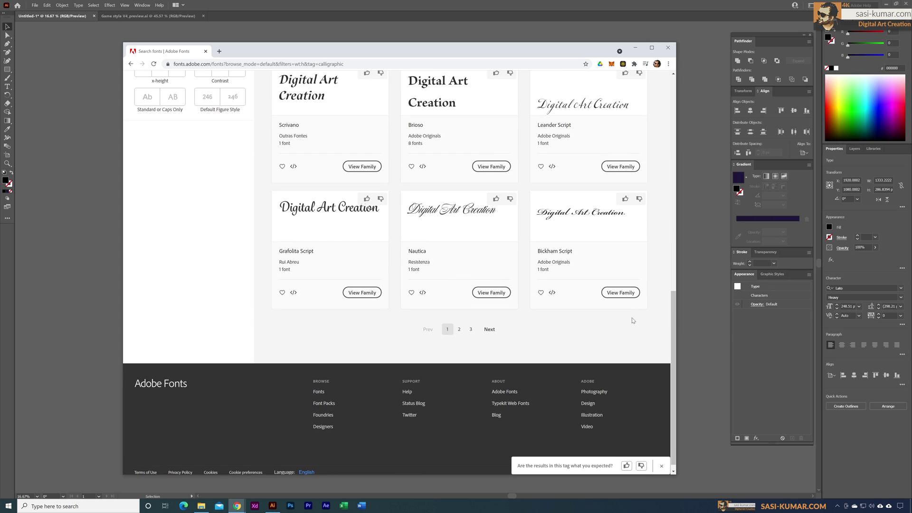
click(470, 329)
scroll(475, 335, up, 4)
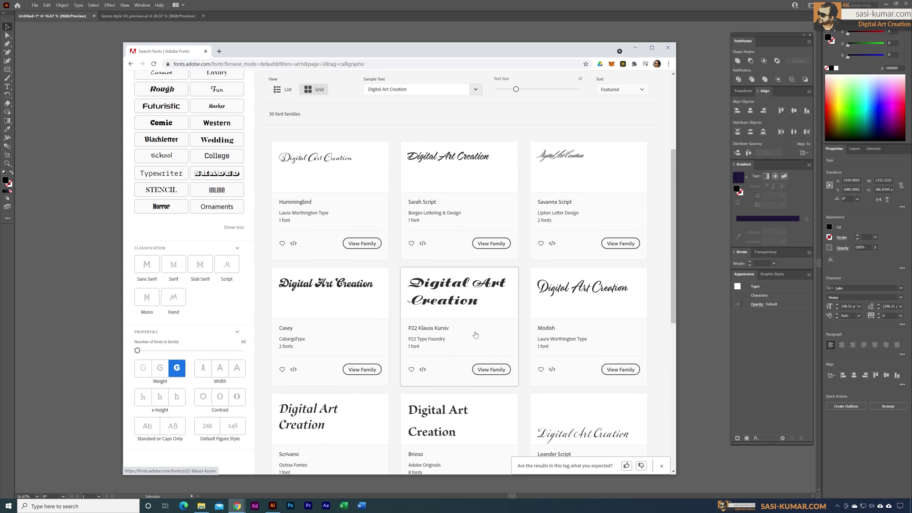
scroll(640, 415, down, 3)
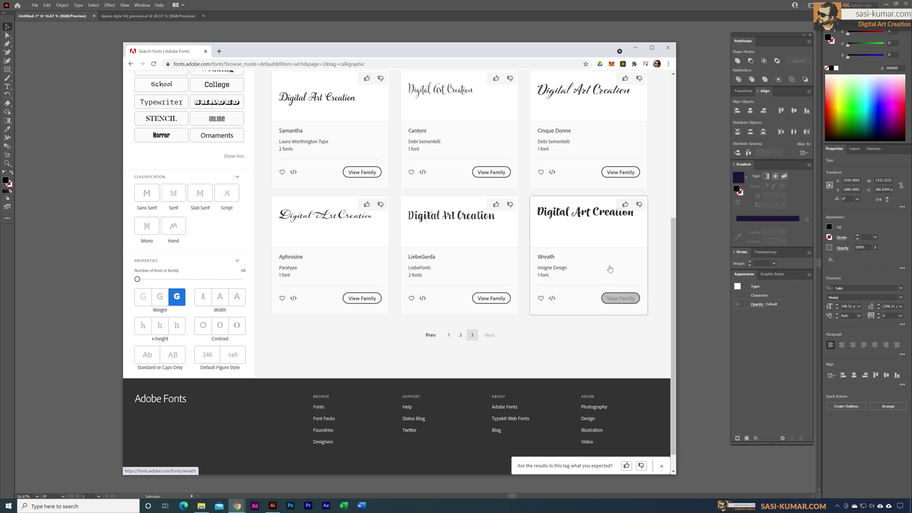
click(601, 238)
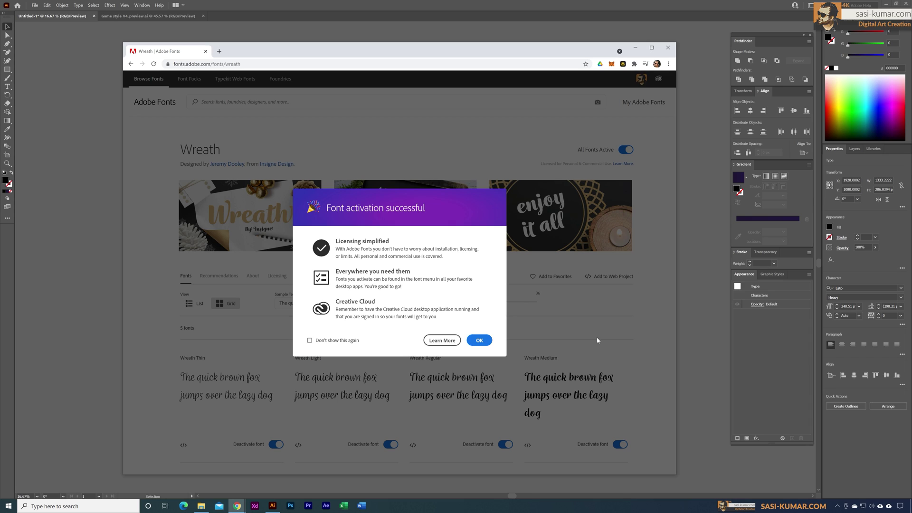
click(485, 339)
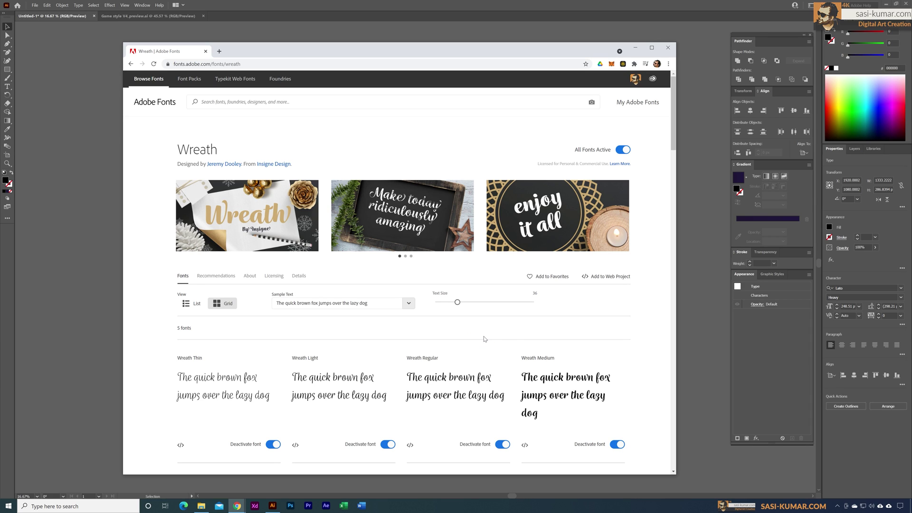
click(639, 49)
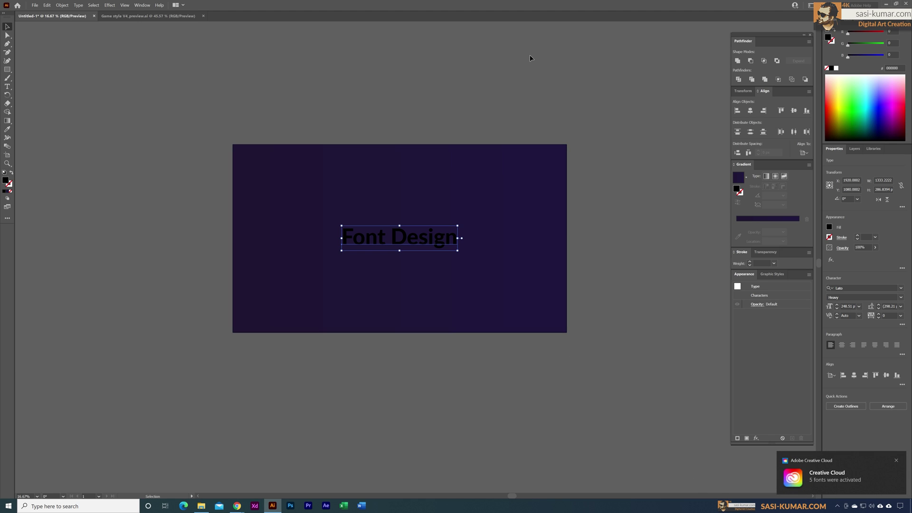
- Set the font of the "Font Design" text to Wreath Bold
click(444, 271)
click(428, 248)
click(900, 288)
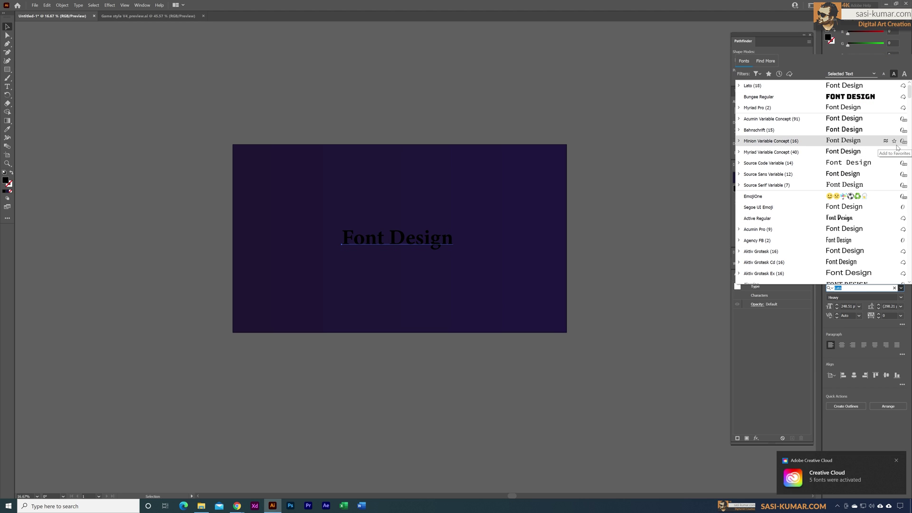
text(w)
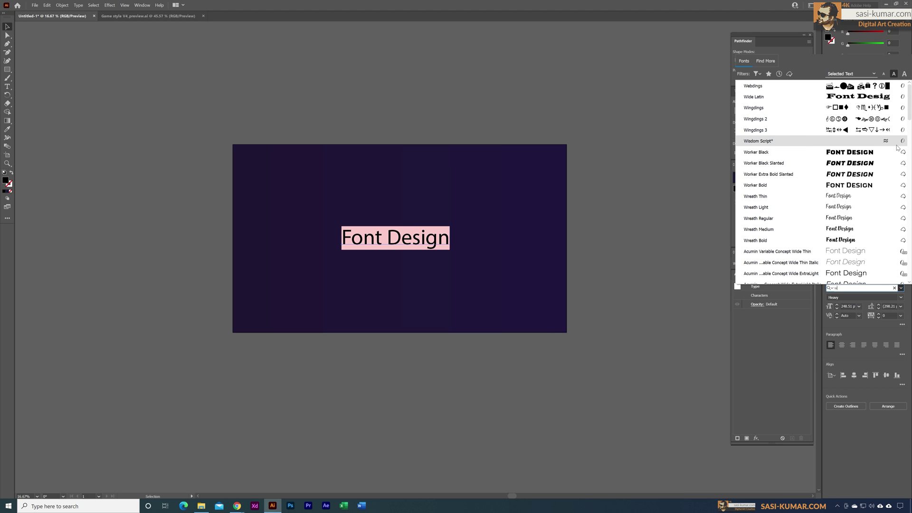
text(r)
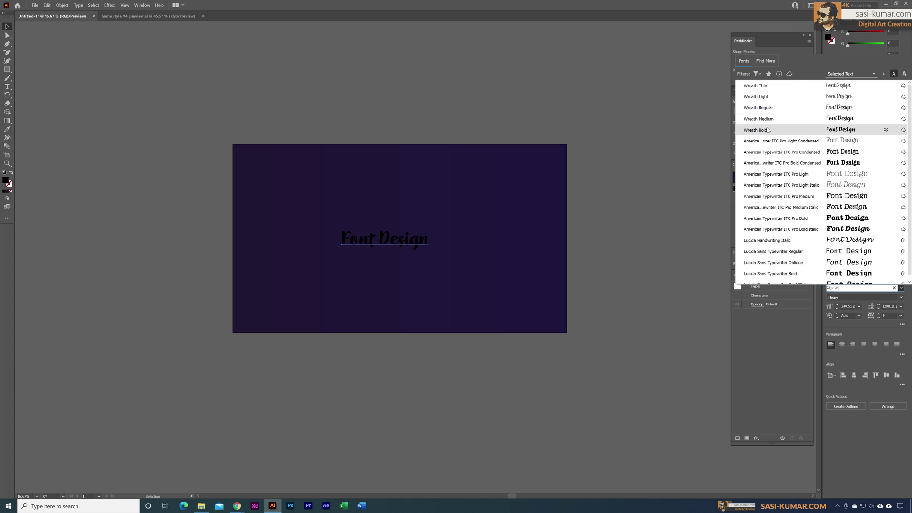
click(765, 130)
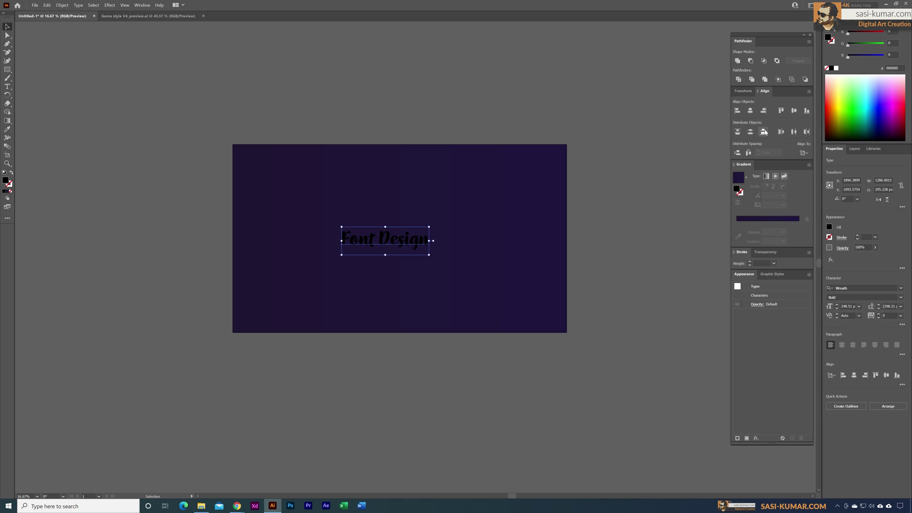
- Enlarge the "Font Design" text to about 662 pt and centre it horizontally and vertically on the artboard
click(316, 105)
click(400, 241)
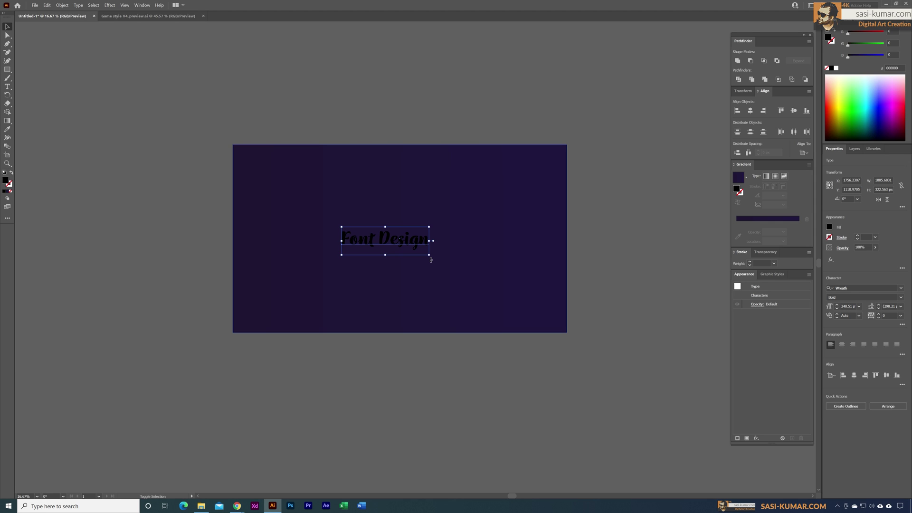
drag(432, 259, 515, 297)
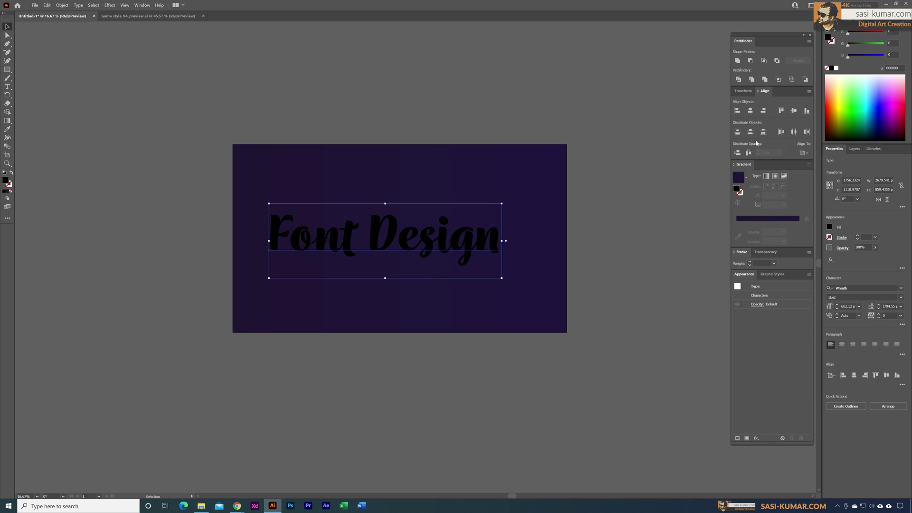
click(750, 112)
click(794, 113)
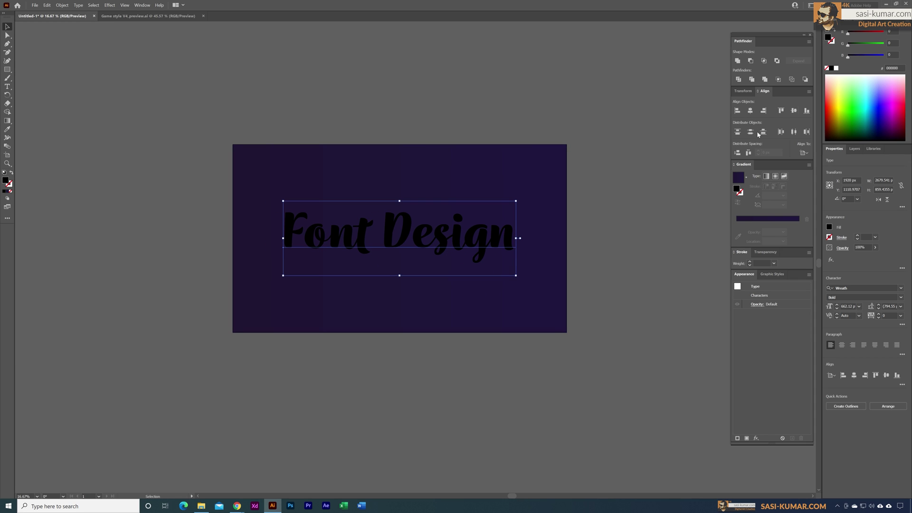
click(486, 90)
- Add a new fill to the "Font Design" text object
key(ctrl+equal)
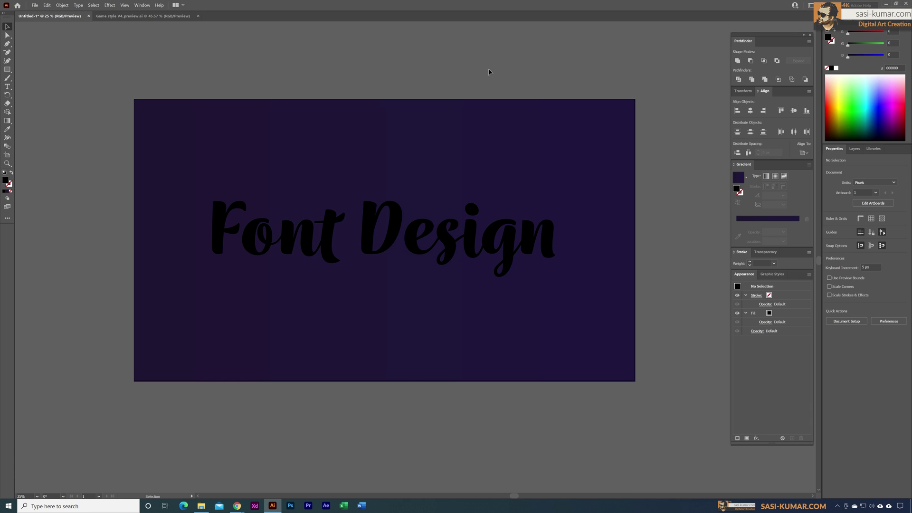
click(606, 249)
key(ctrl+equal)
scroll(598, 280, up, 1)
scroll(555, 206, down, 1)
scroll(584, 183, down, 1)
scroll(534, 154, up, 1)
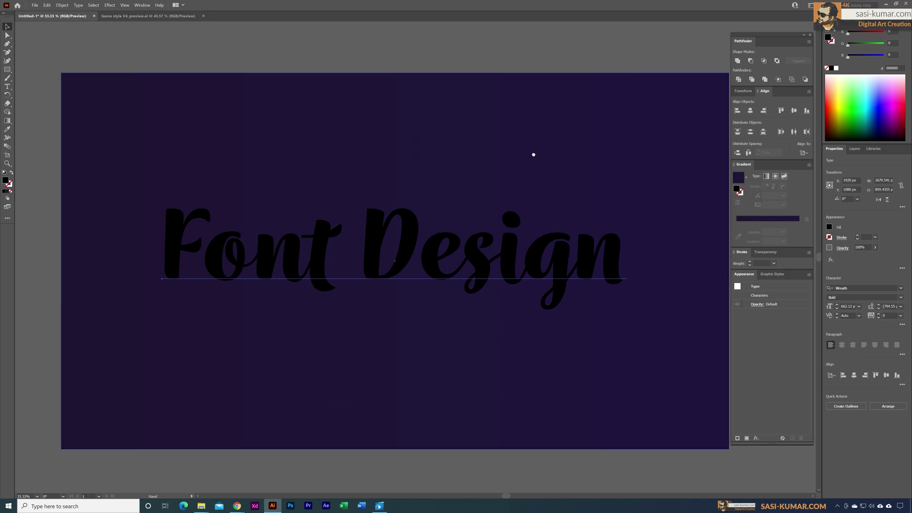
drag(533, 154, 523, 139)
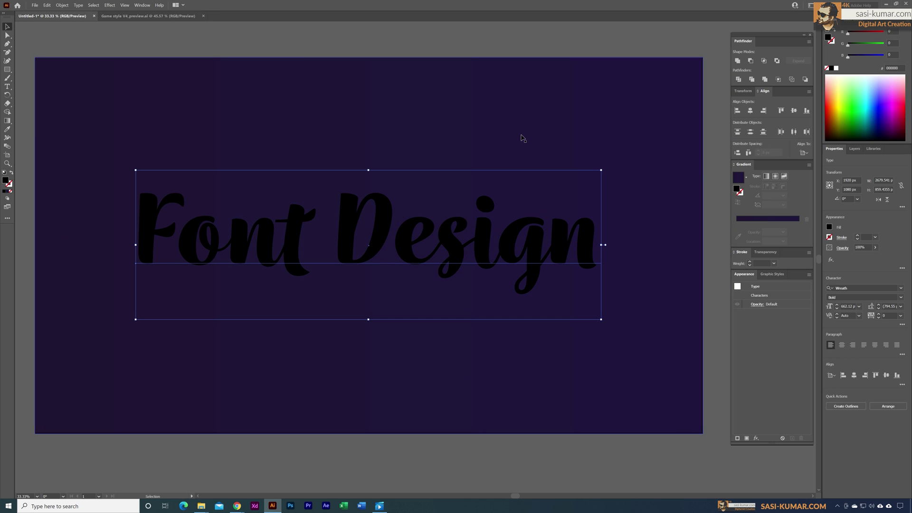
click(747, 439)
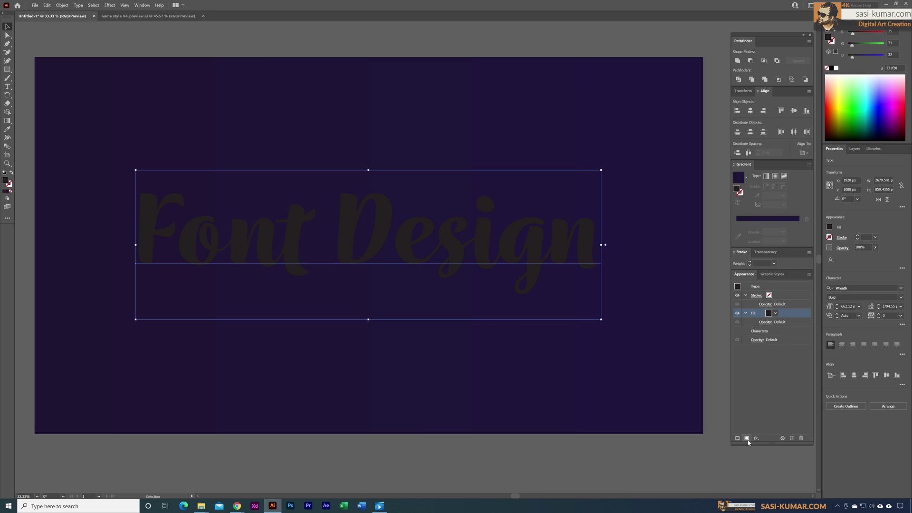
click(775, 313)
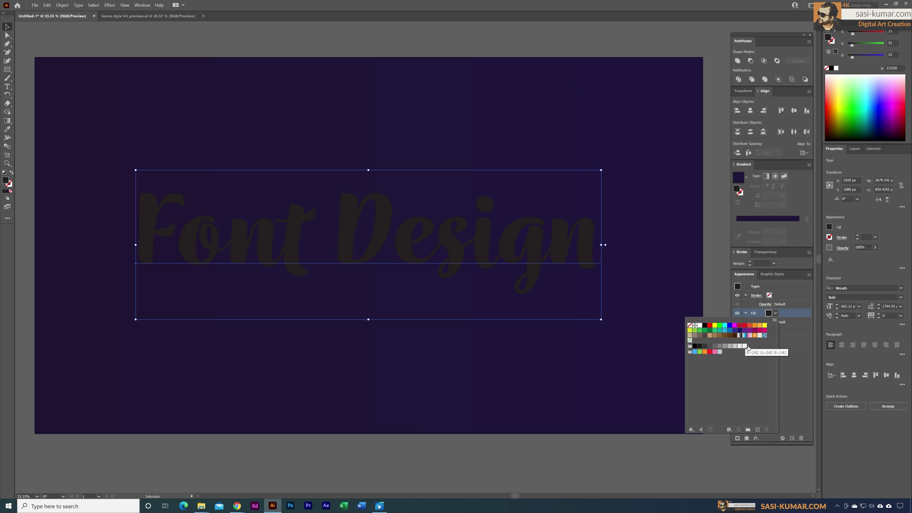
click(789, 352)
click(775, 313)
click(797, 371)
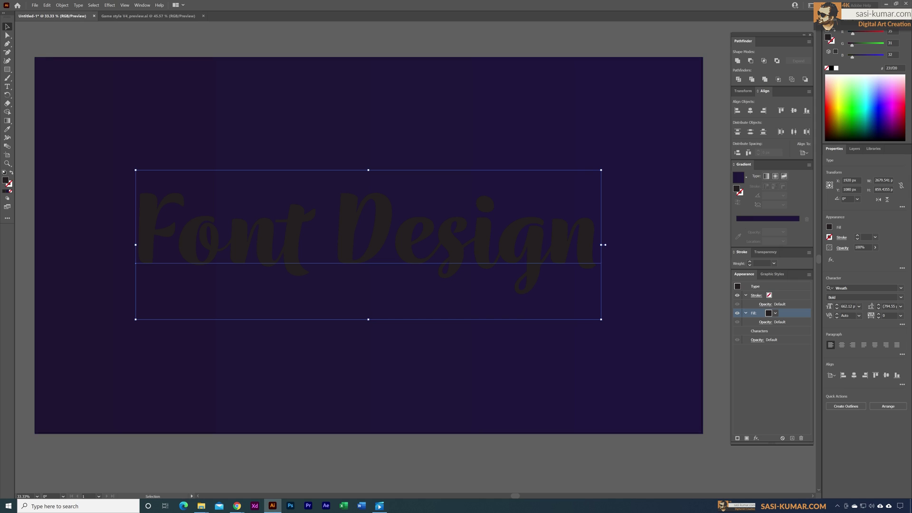
- Set the new text fill's colour to pure white, RGB 255, 255, 255
double_click(6, 181)
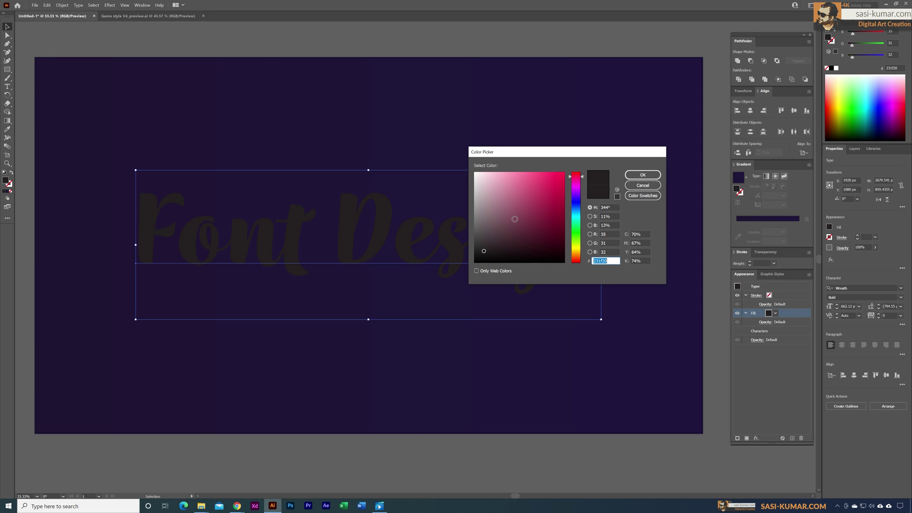
drag(501, 213, 469, 165)
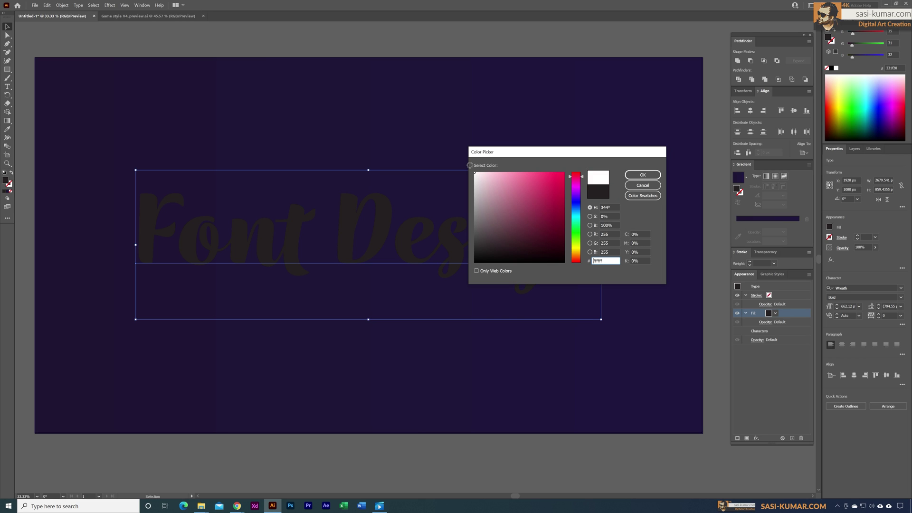
click(643, 175)
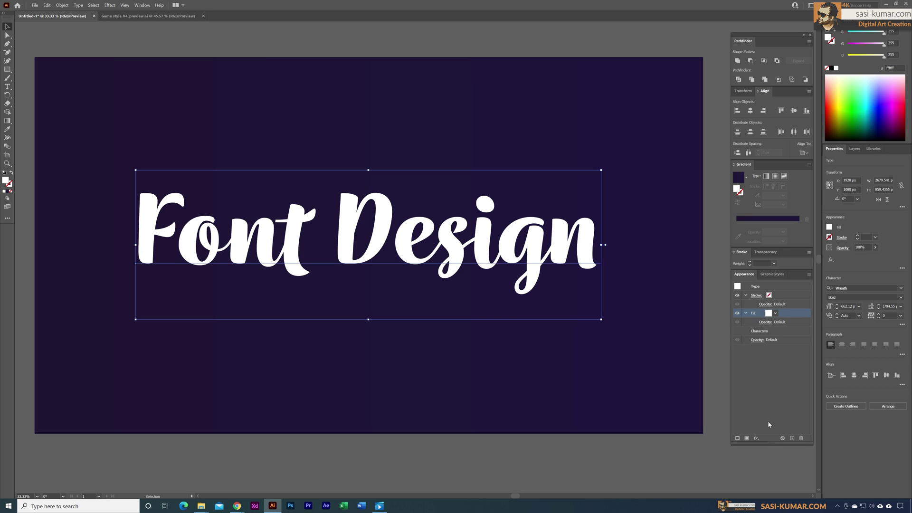
- Apply an Offset Path effect of 25 px to the text's white fill, keeping Miter joins and a miter limit of 4
click(756, 437)
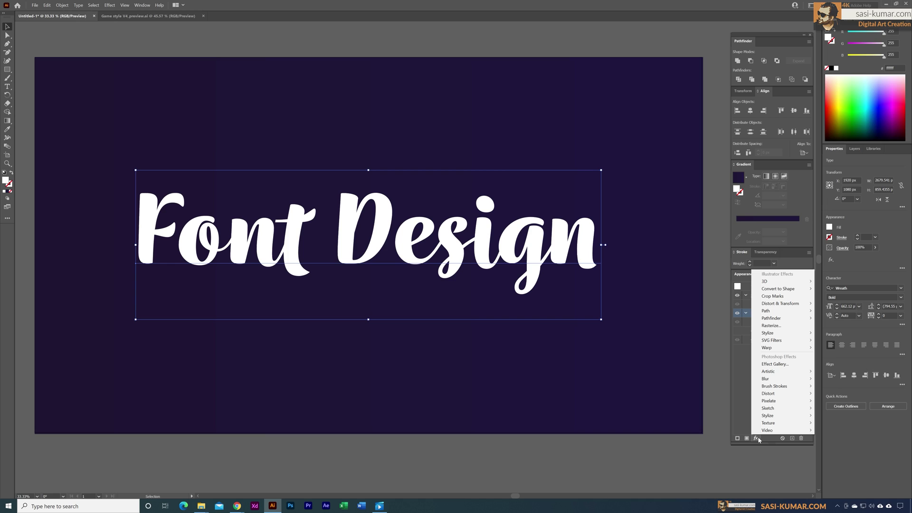
mouse_move(806, 310)
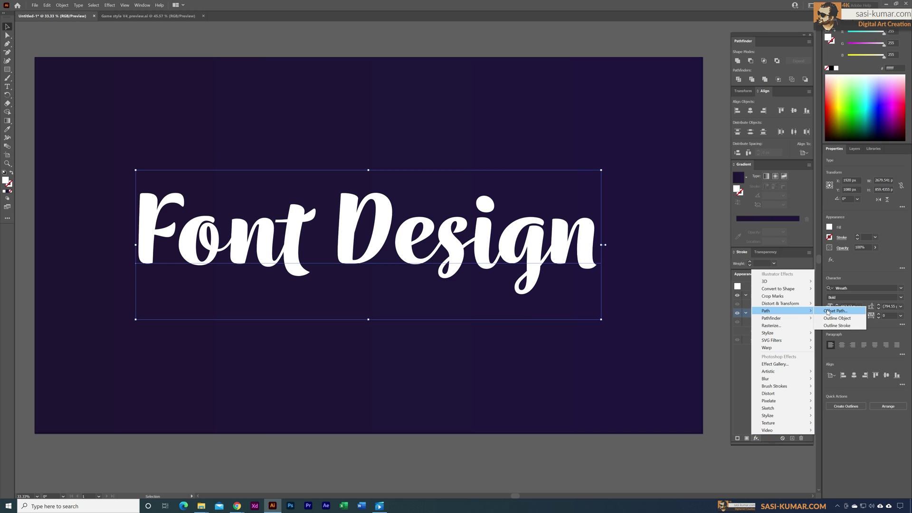
click(827, 312)
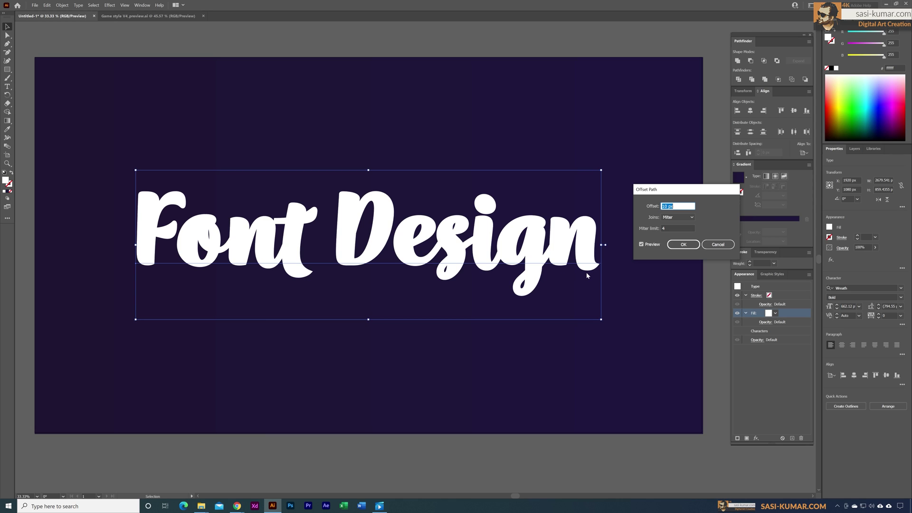
double_click(665, 206)
text(30)
click(642, 245)
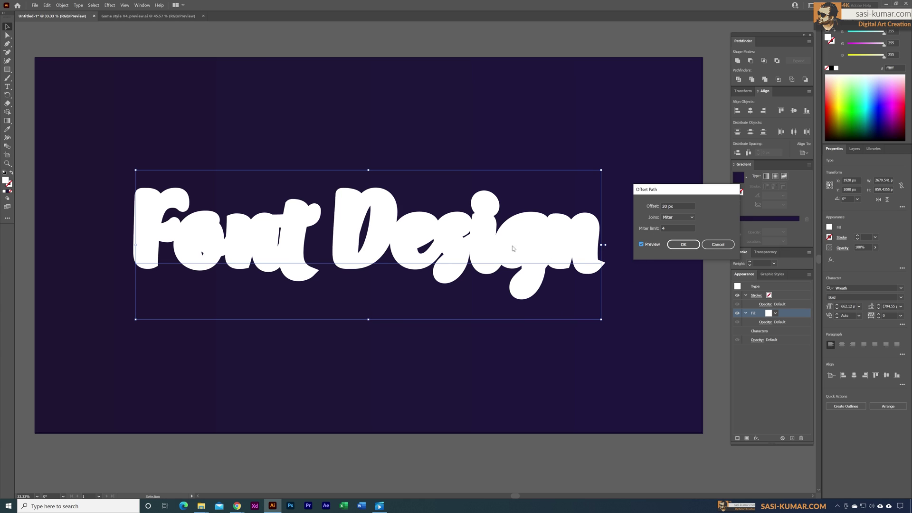
click(640, 243)
text(25)
click(646, 244)
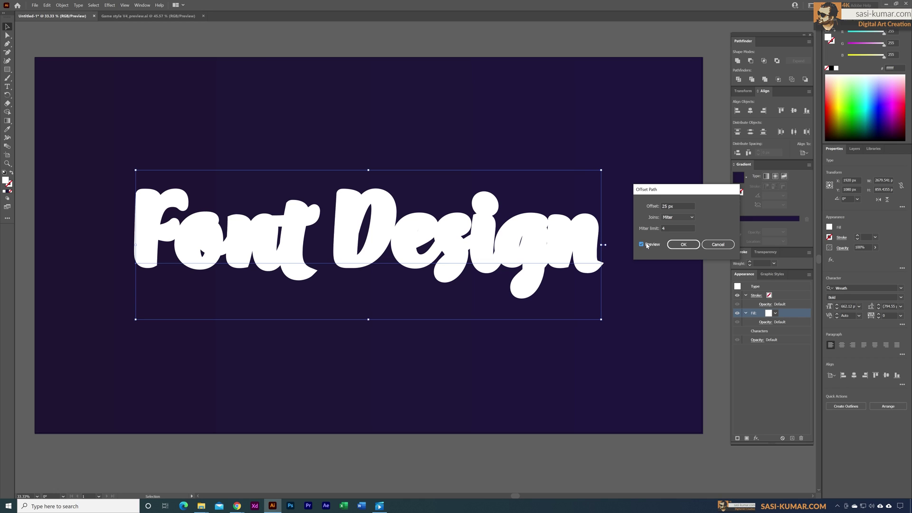
click(684, 245)
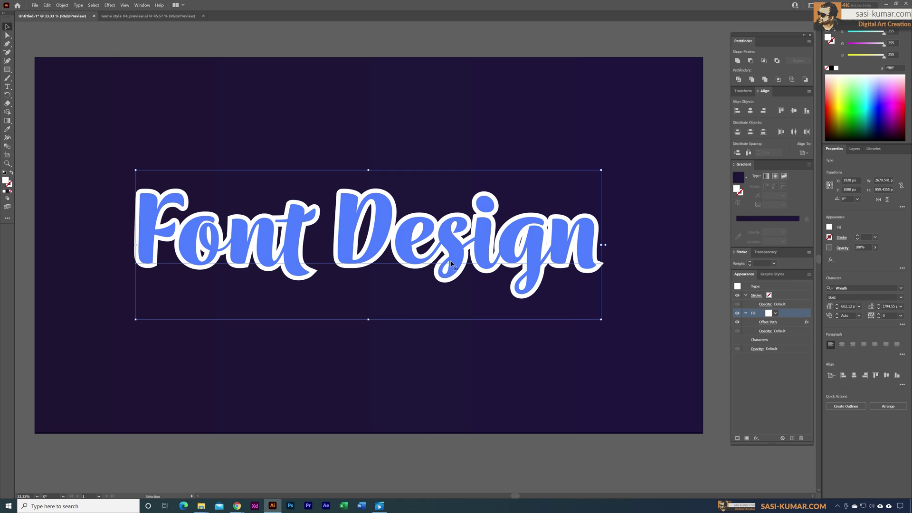
- Add a second fill above the text's white fill and colour it with the background's dark navy gradient
click(746, 314)
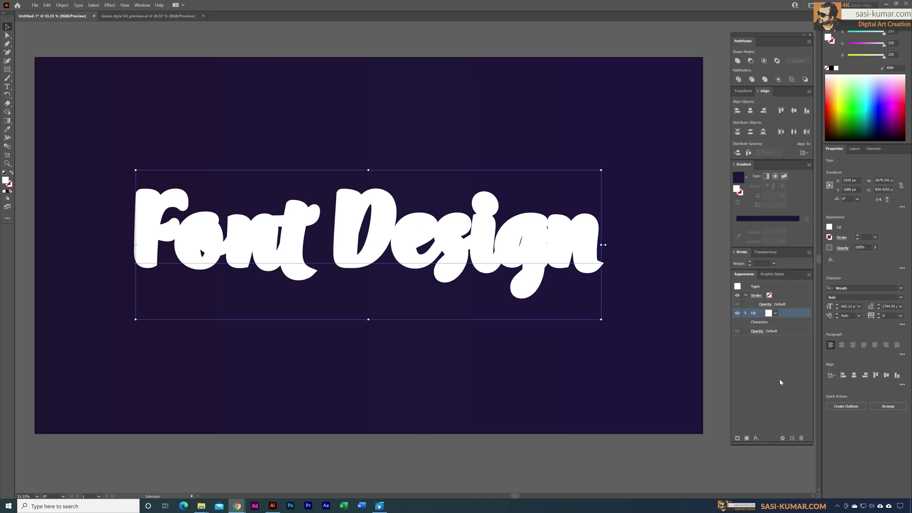
click(747, 438)
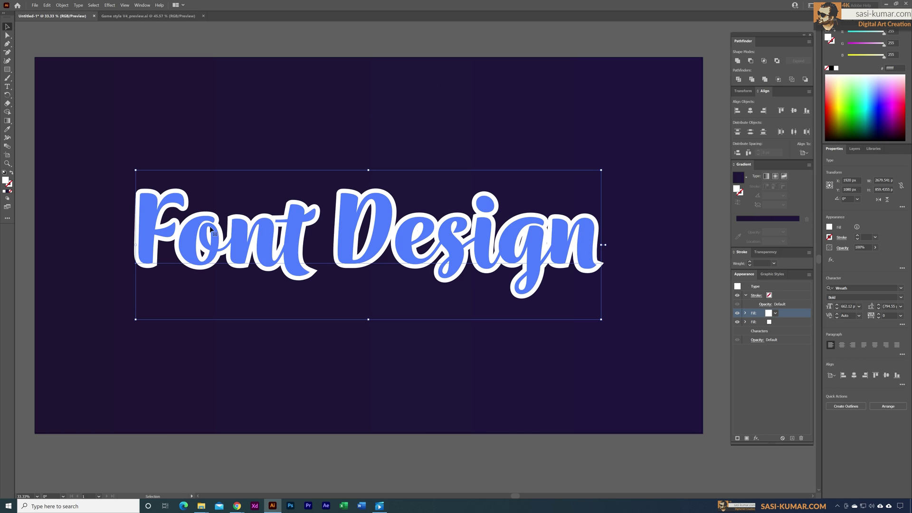
click(8, 193)
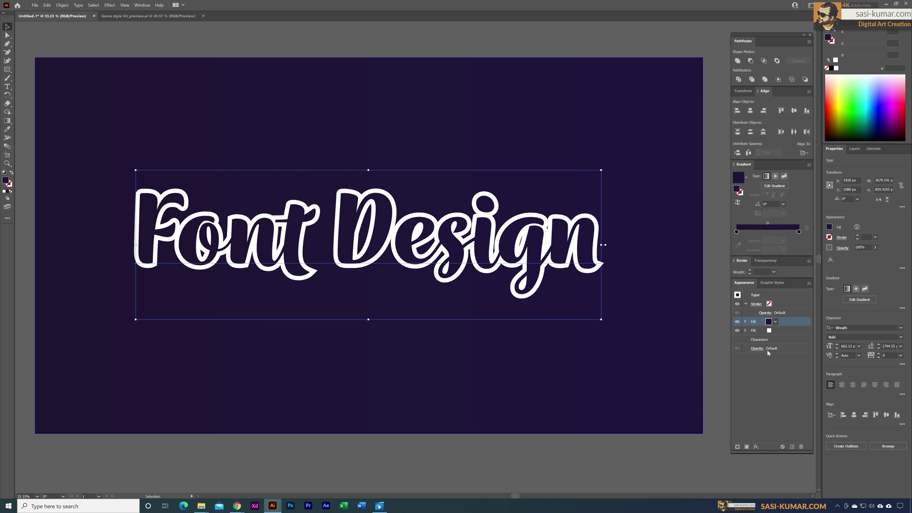
- Apply an Offset Path effect of 10 px to the text's dark navy gradient fill
click(756, 446)
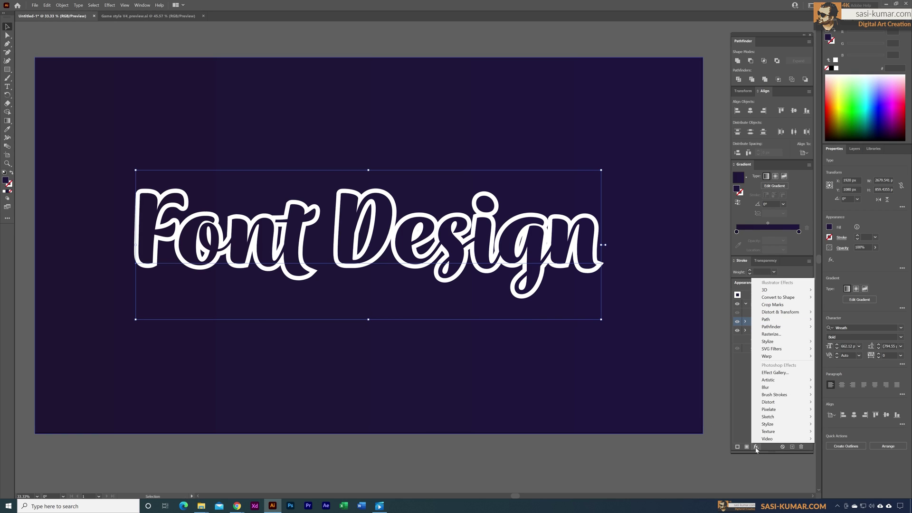
mouse_move(796, 317)
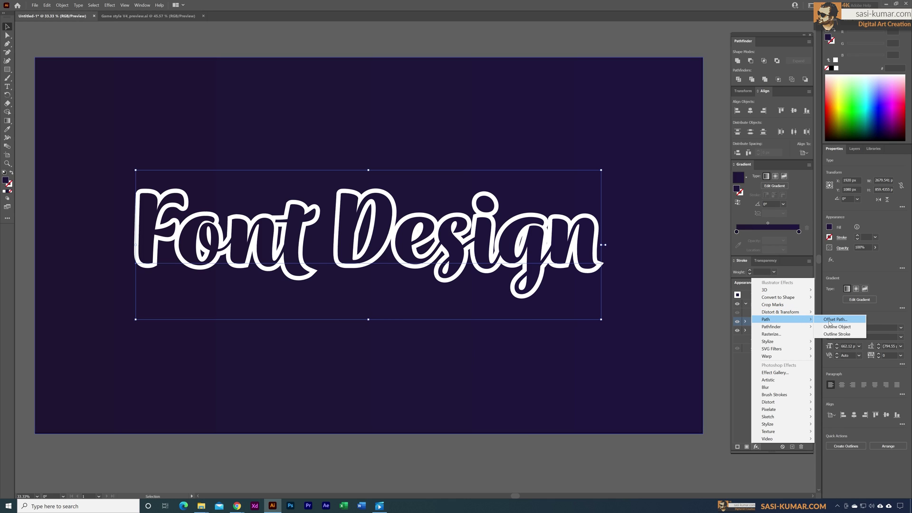
click(829, 321)
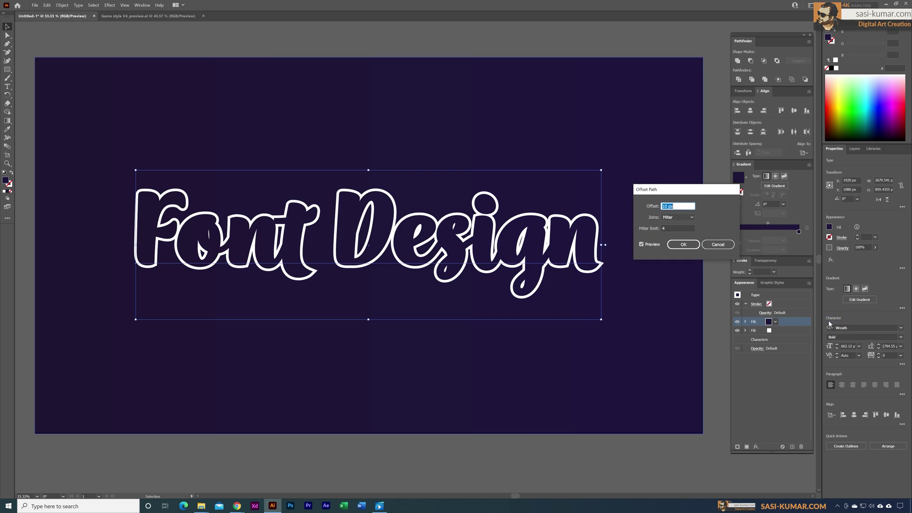
double_click(665, 206)
click(684, 245)
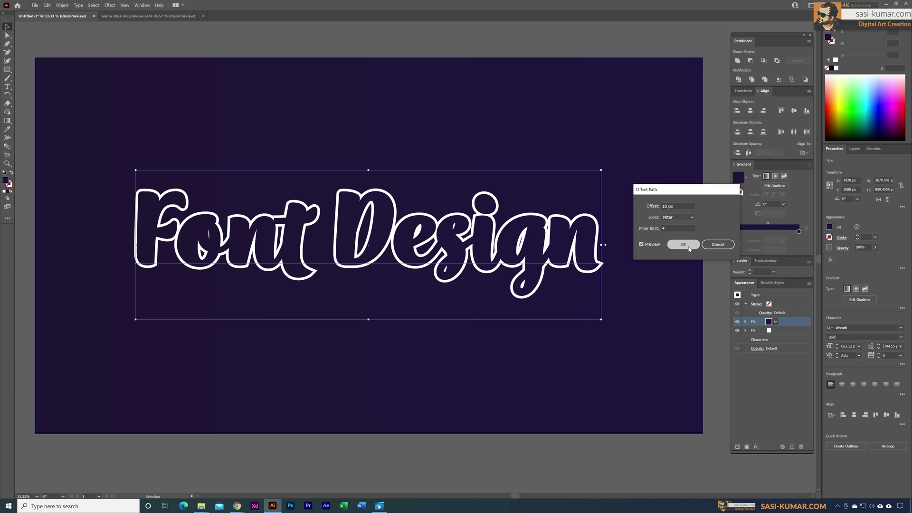
- Set the offset of the white fill's existing Offset Path effect to 30 px
click(745, 330)
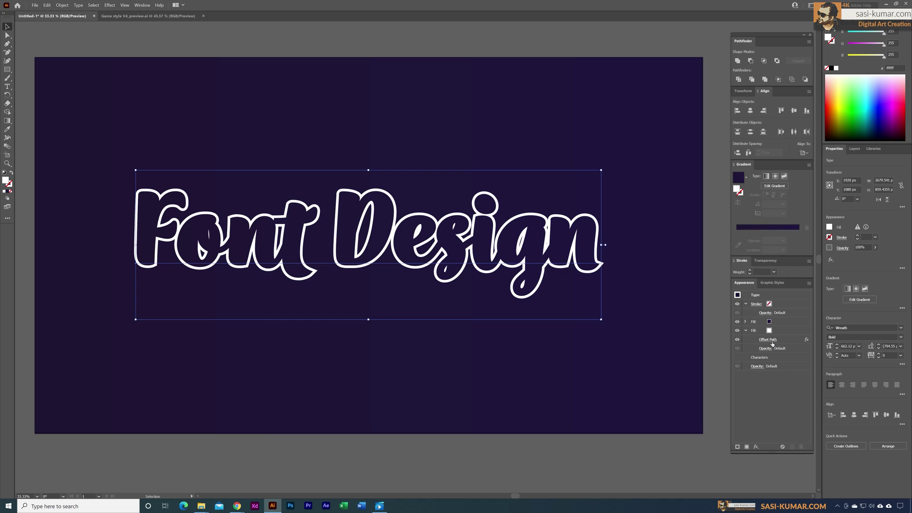
click(769, 340)
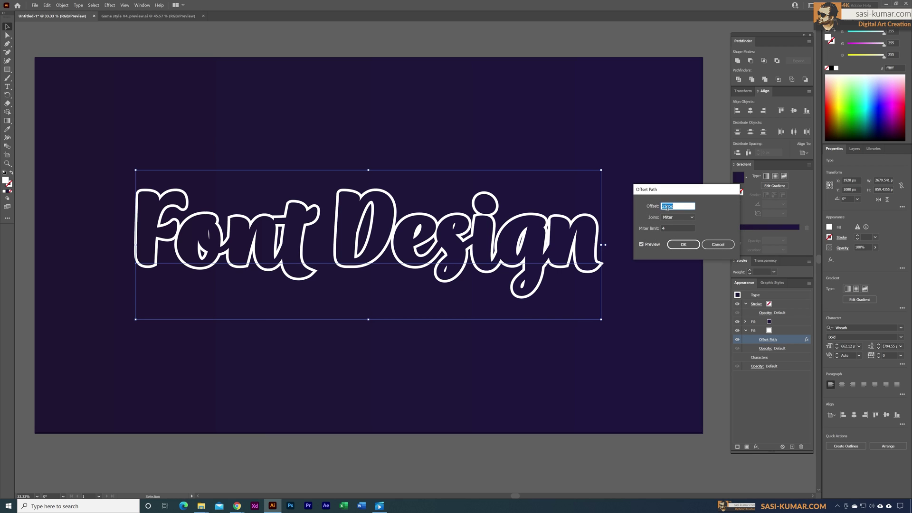
drag(667, 208, 657, 209)
text(30)
click(676, 246)
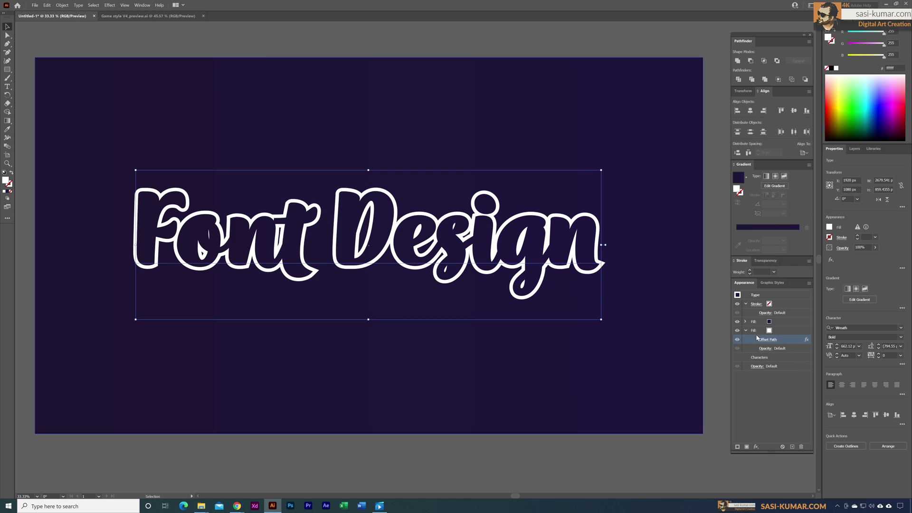
- Start a Transform effect on the text's white fill with a horizontal move of 10 px
click(756, 446)
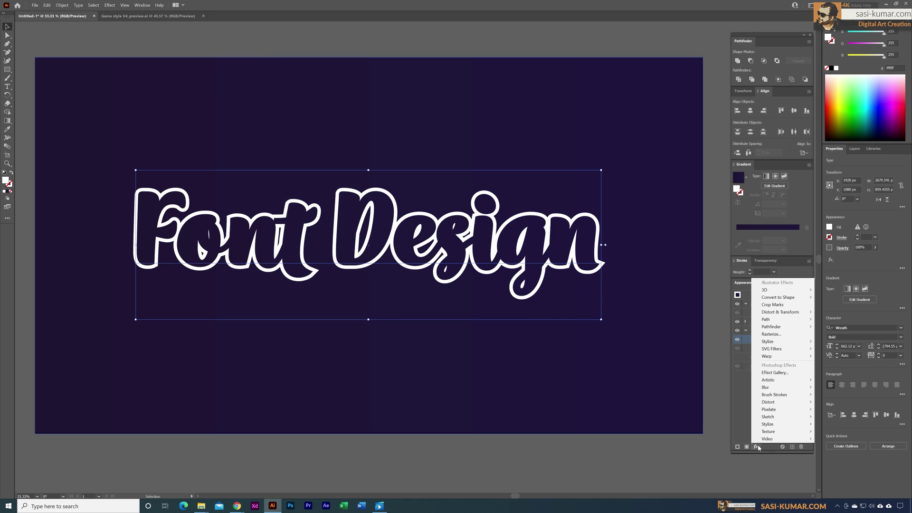
mouse_move(783, 312)
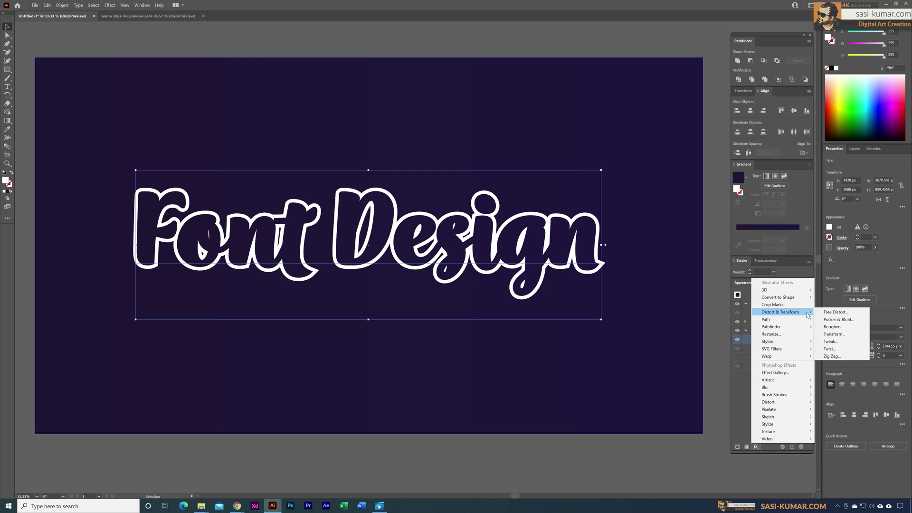
click(833, 334)
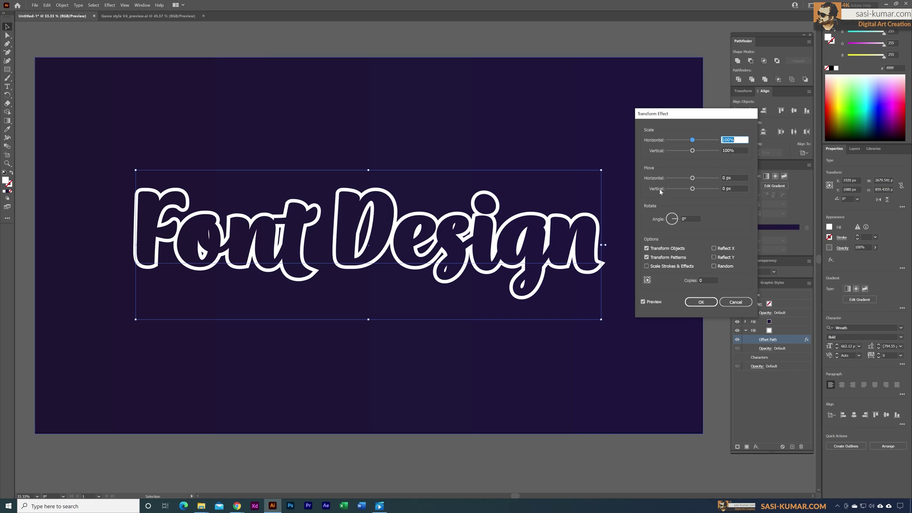
click(692, 179)
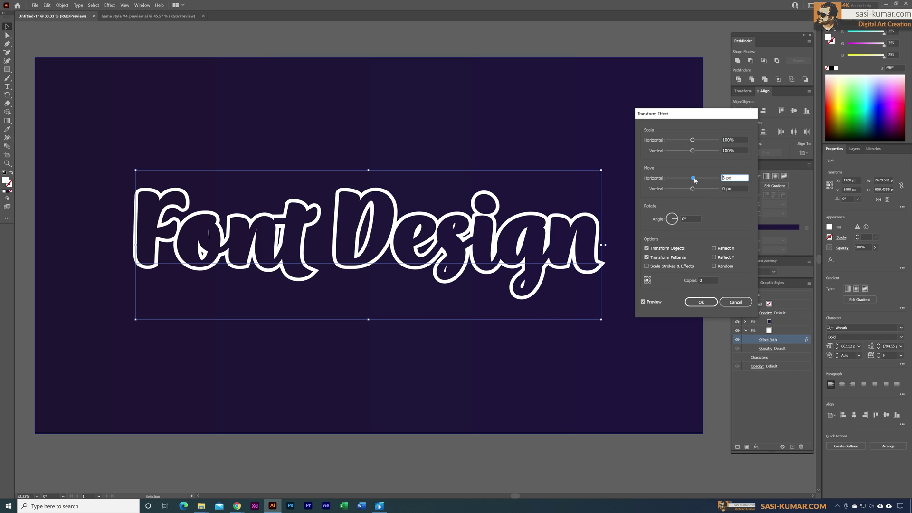
drag(695, 180, 696, 181)
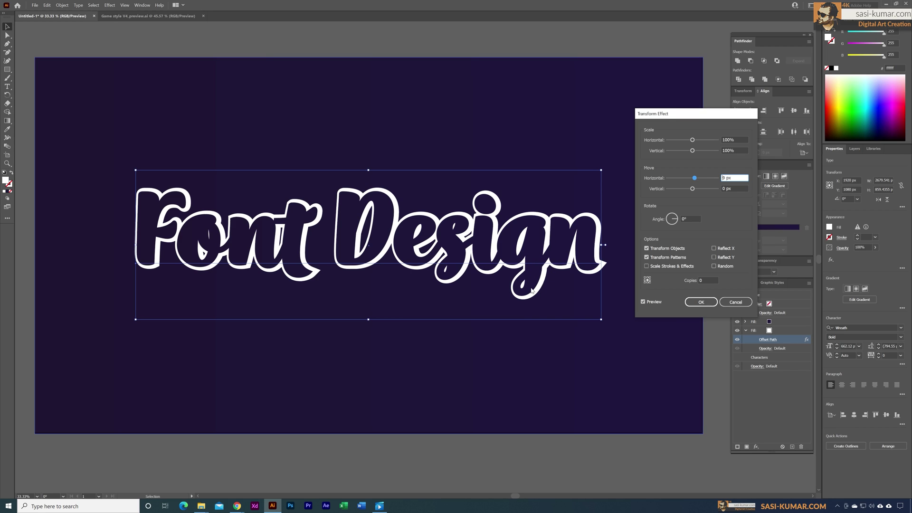
drag(694, 178, 696, 181)
double_click(723, 178)
text(10)
- Set the white fill's Transform scale to 102% horizontally and vertically and apply the effect
double_click(723, 142)
text(12)
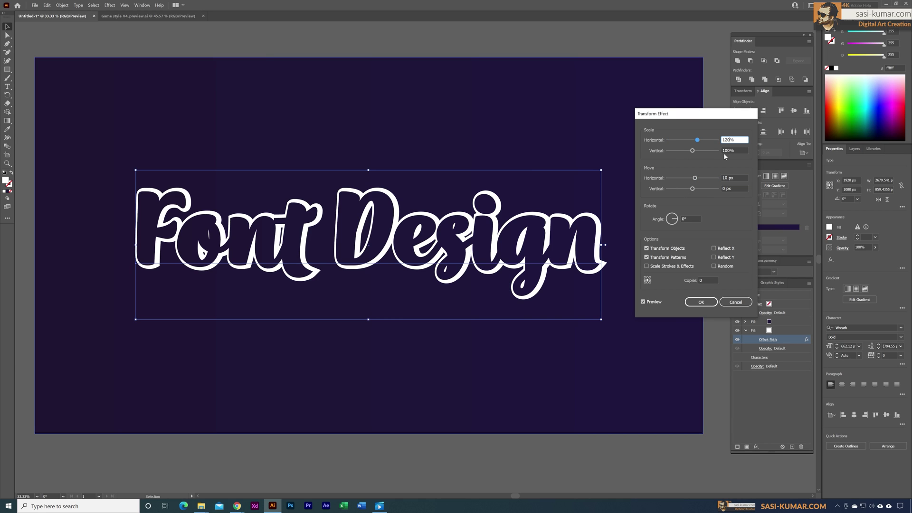
text(0)
double_click(726, 141)
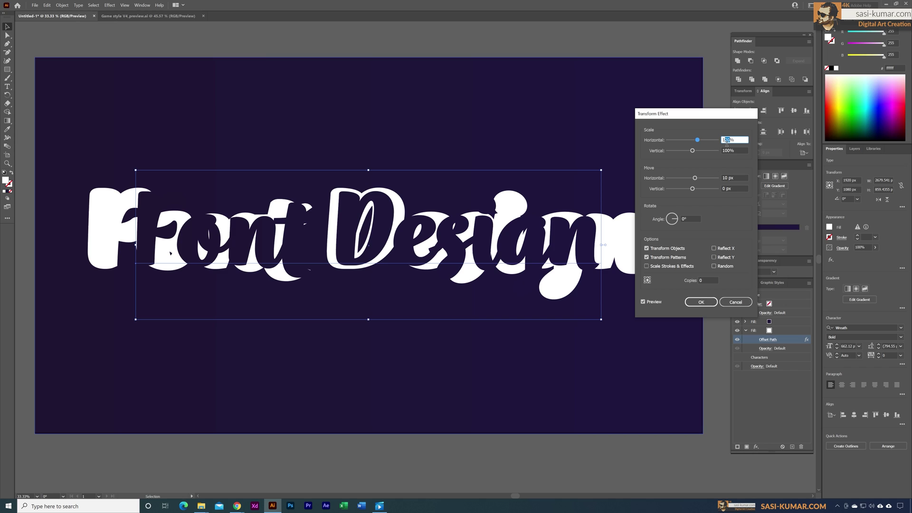
text(102)
double_click(726, 151)
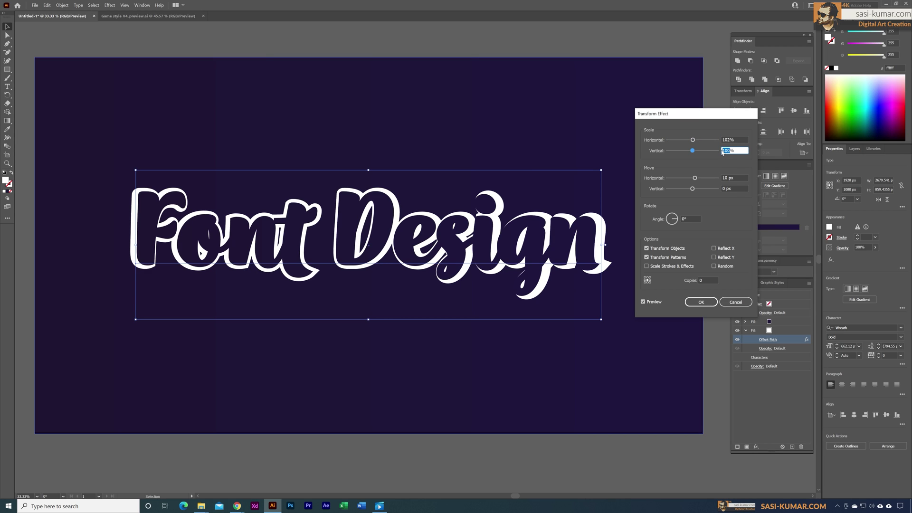
key(BackSpace)
text(2)
click(744, 179)
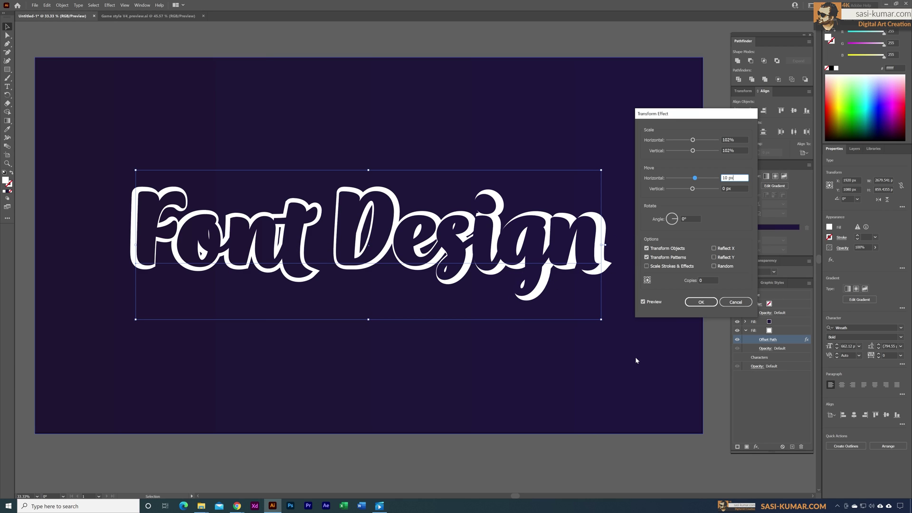
click(700, 302)
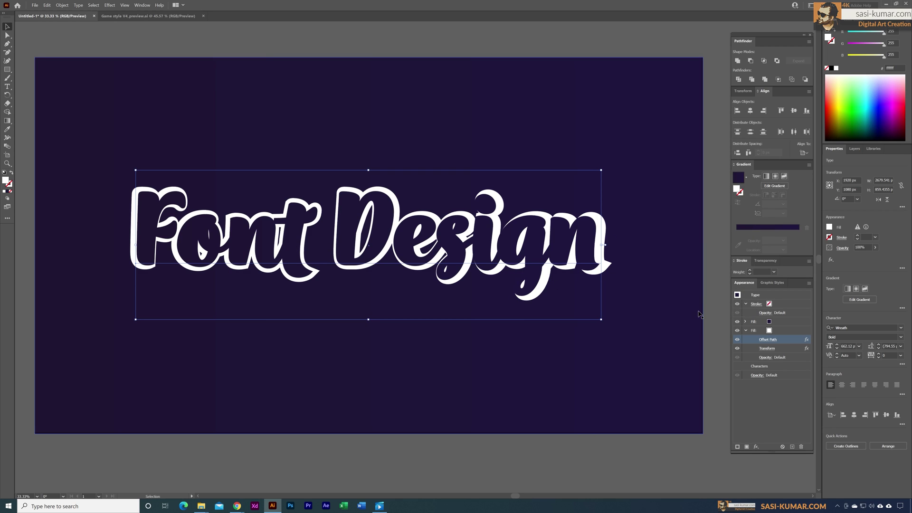
click(745, 331)
- Apply a Transform effect with a horizontal move of 11 px to the text's dark navy gradient fill
click(759, 323)
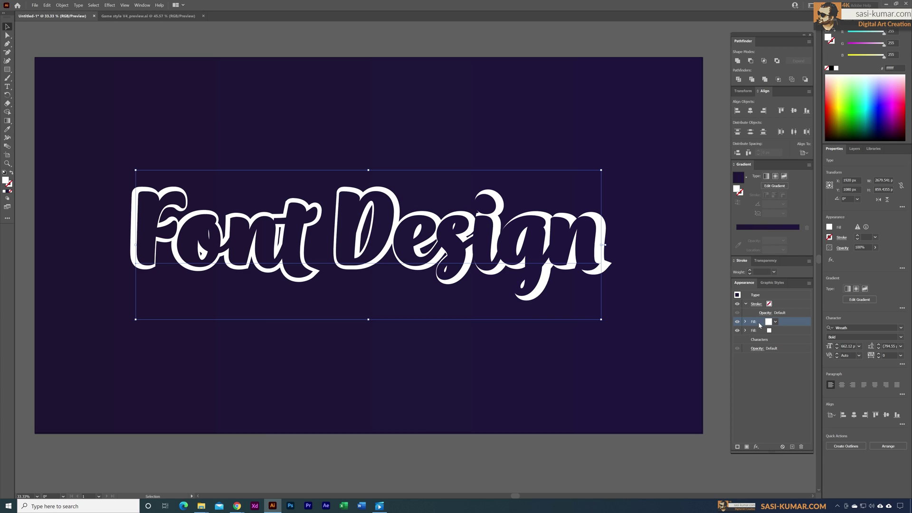
click(746, 322)
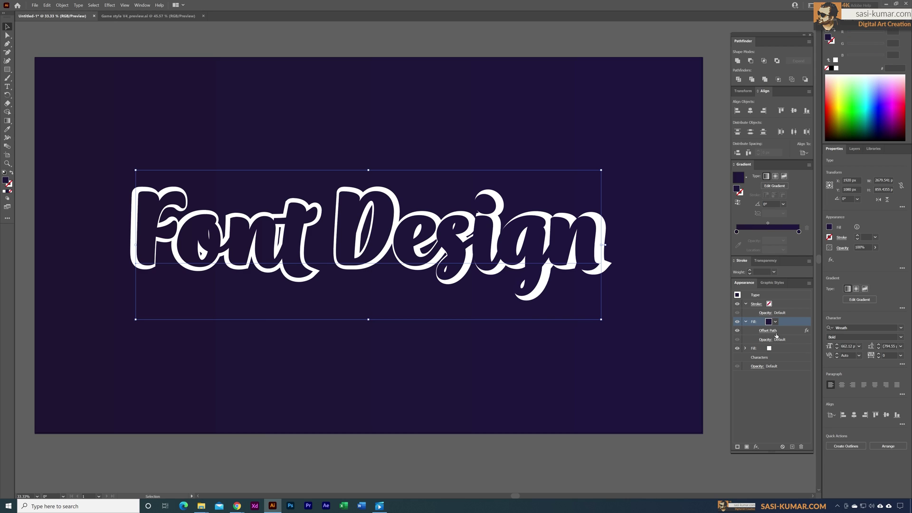
click(756, 447)
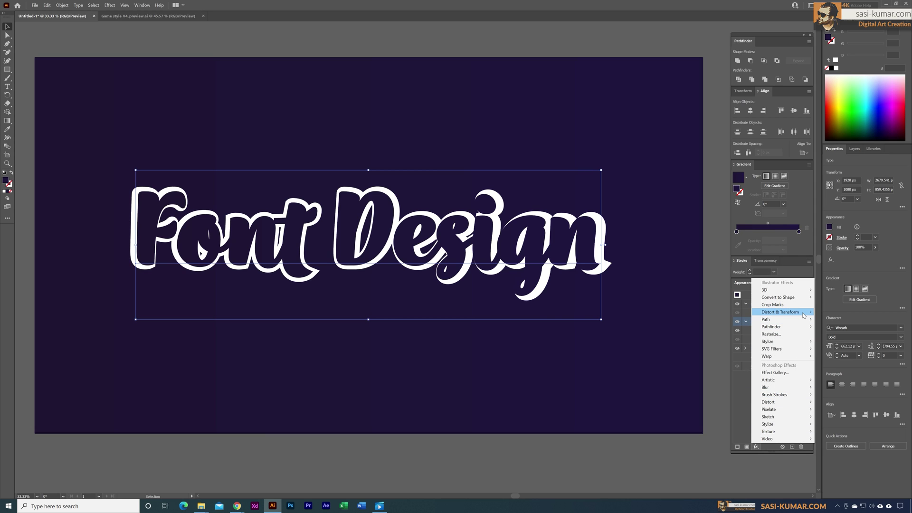
mouse_move(803, 315)
click(838, 335)
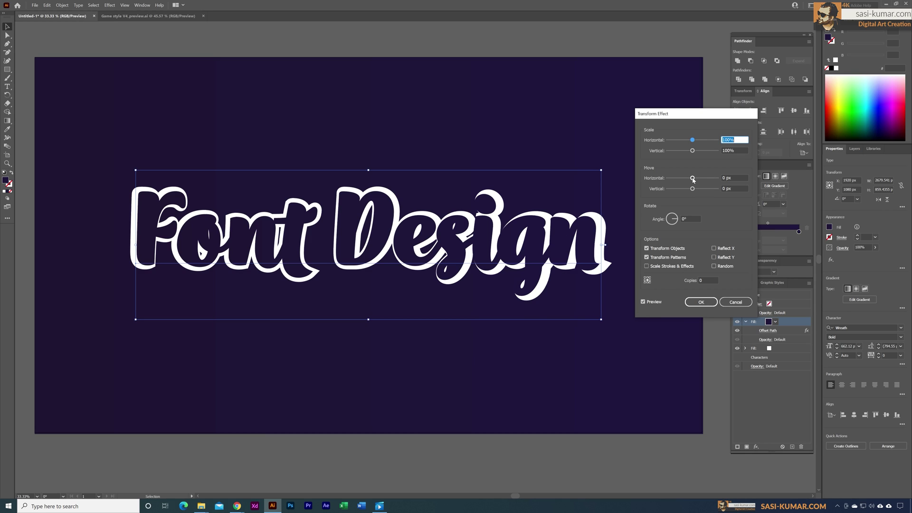
drag(692, 177, 695, 180)
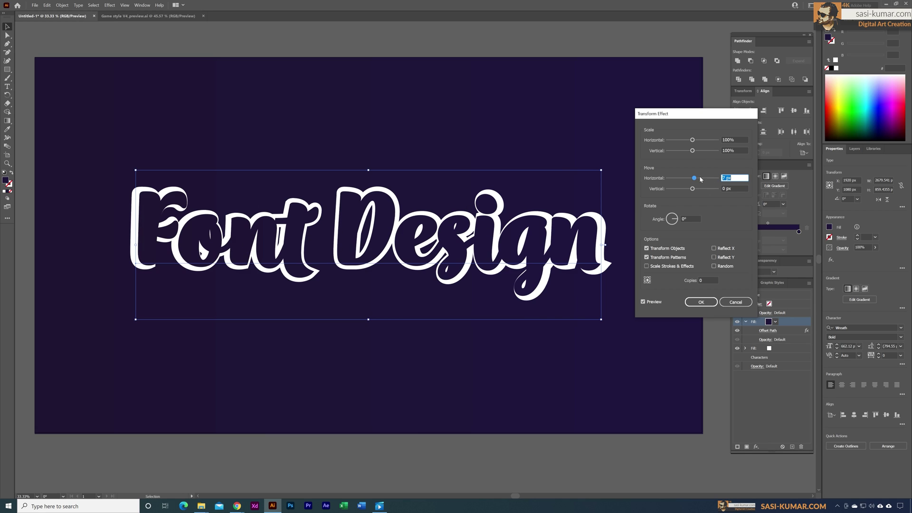
drag(694, 178, 698, 181)
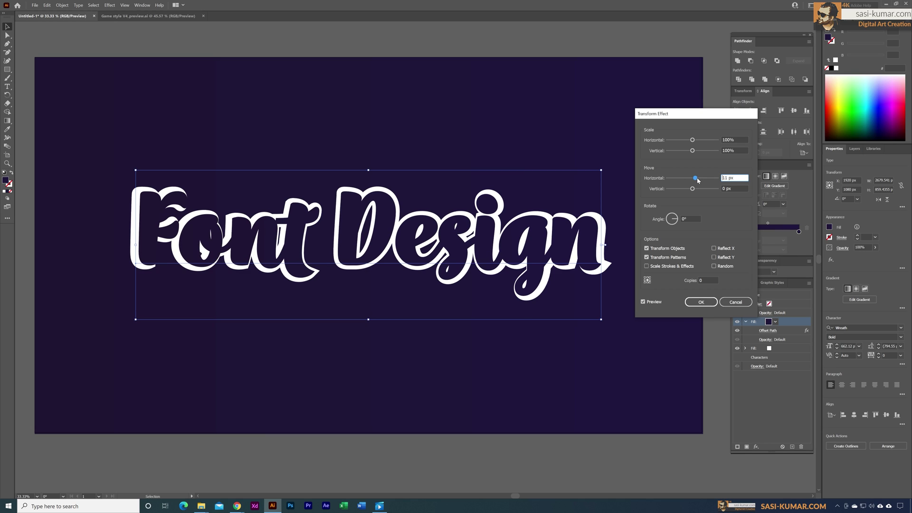
click(701, 302)
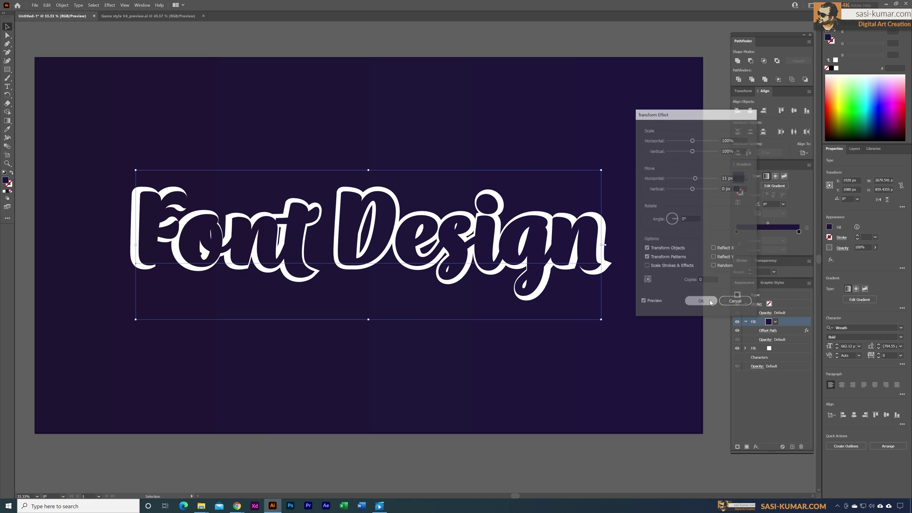
click(745, 322)
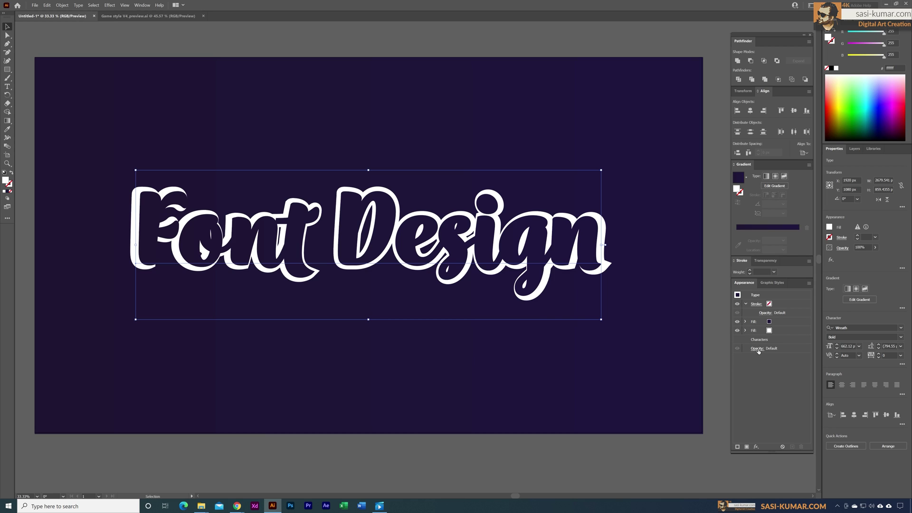
- Duplicate the text's dark navy gradient fill and recolor the upper copy's first gradient stop to pink #ff5a91
click(786, 322)
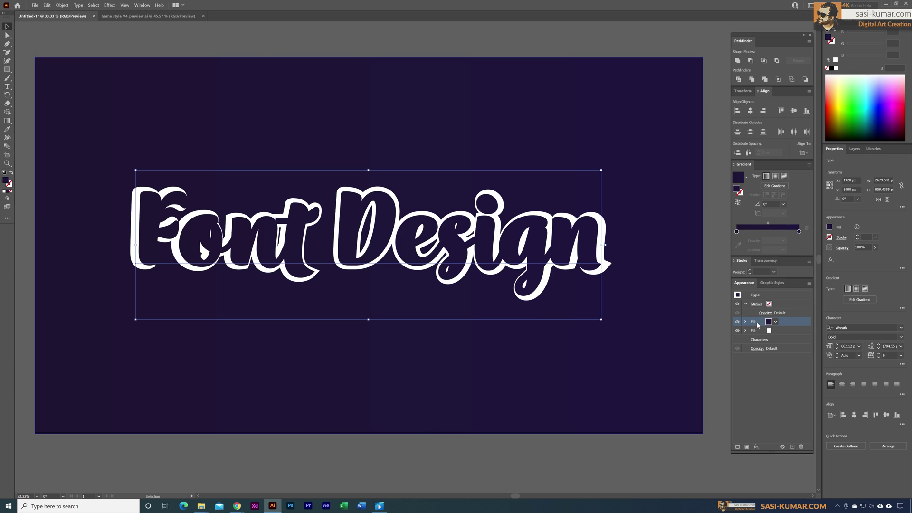
click(792, 448)
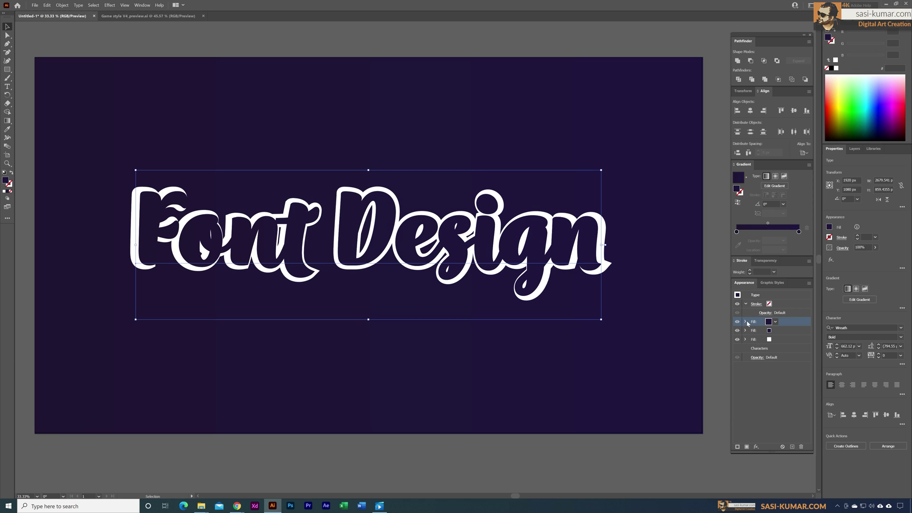
click(736, 232)
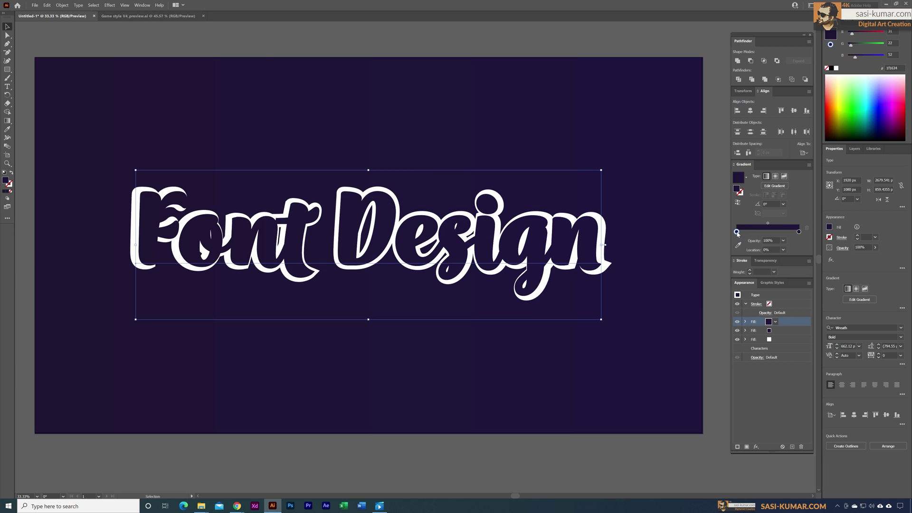
double_click(736, 233)
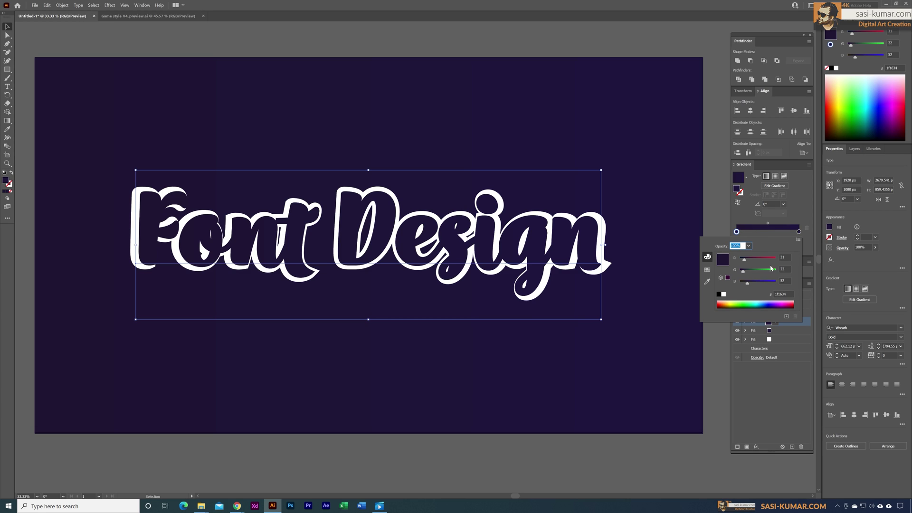
click(784, 306)
drag(784, 307, 782, 308)
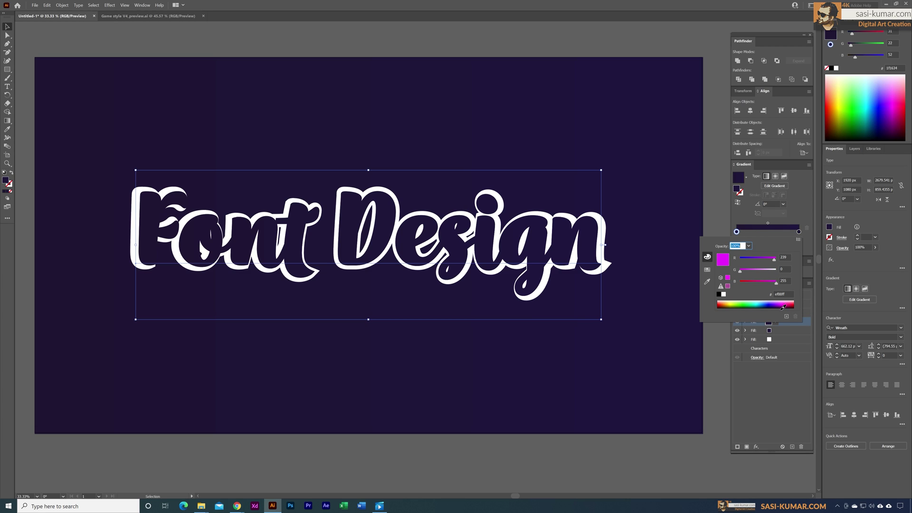
drag(774, 259, 761, 261)
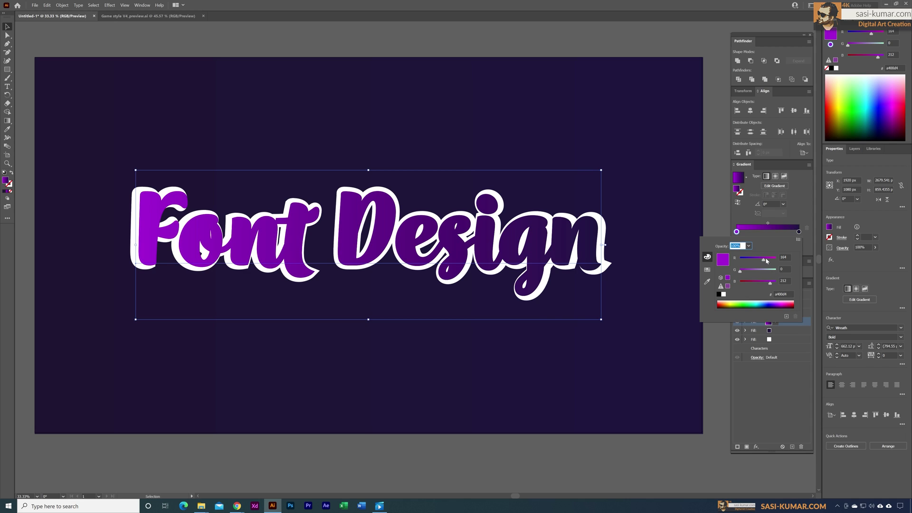
click(789, 305)
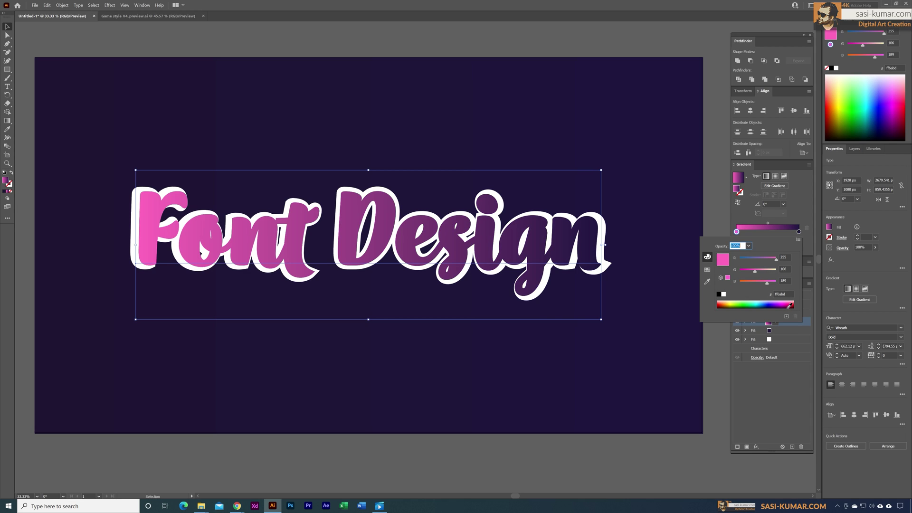
drag(790, 306, 791, 306)
drag(740, 270, 752, 270)
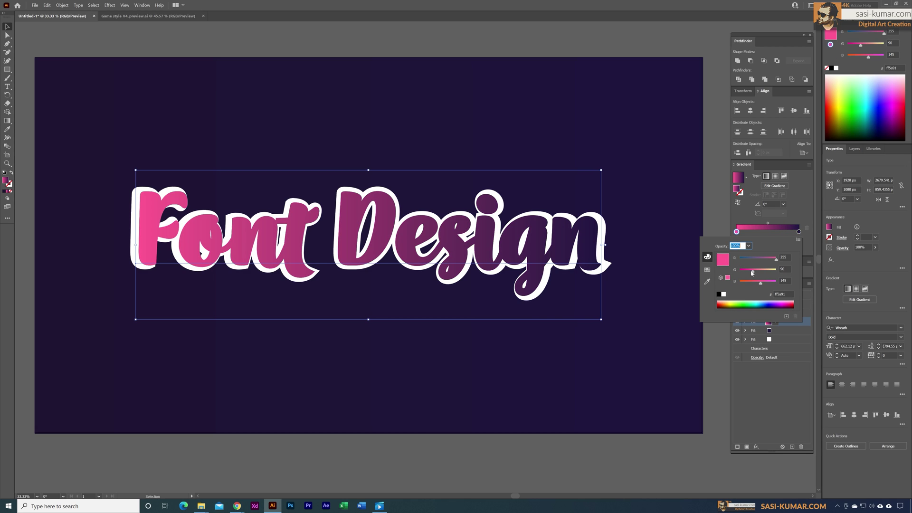
- Recolor the end stop of the top fill's gradient to deep blue #003394
double_click(799, 232)
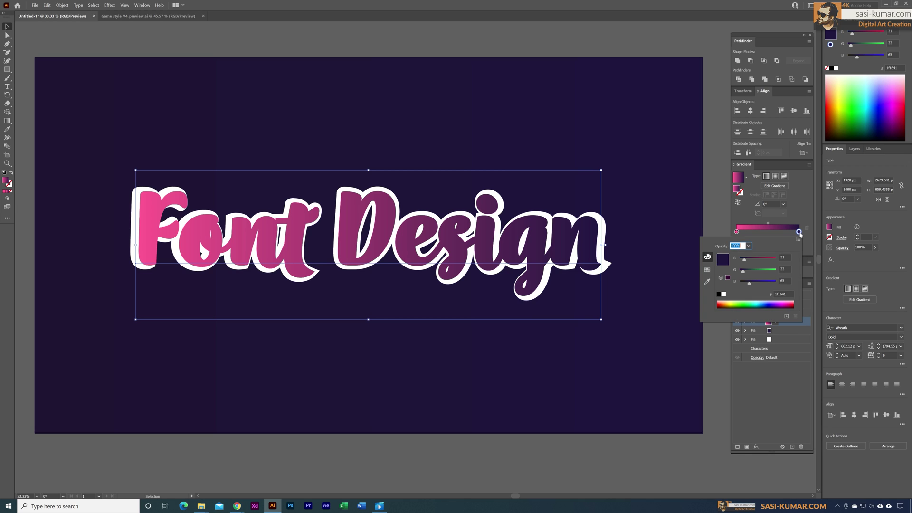
click(766, 282)
click(769, 309)
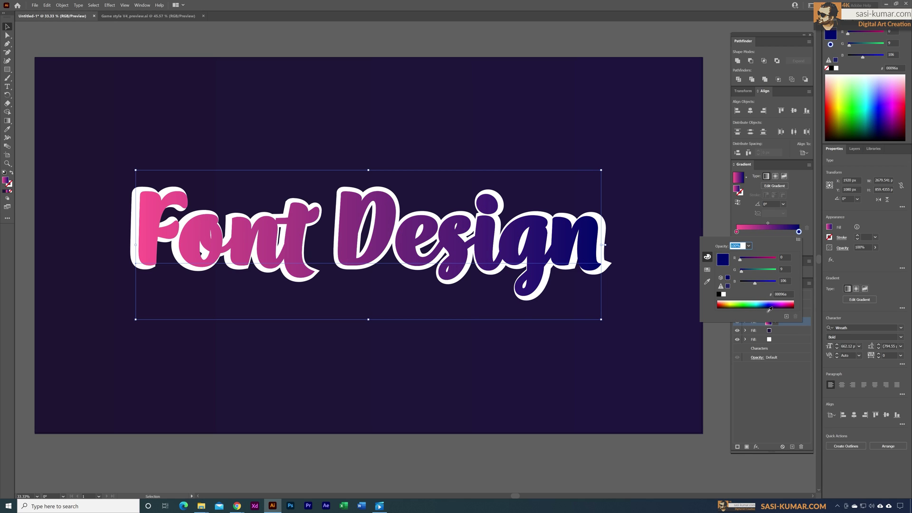
click(767, 308)
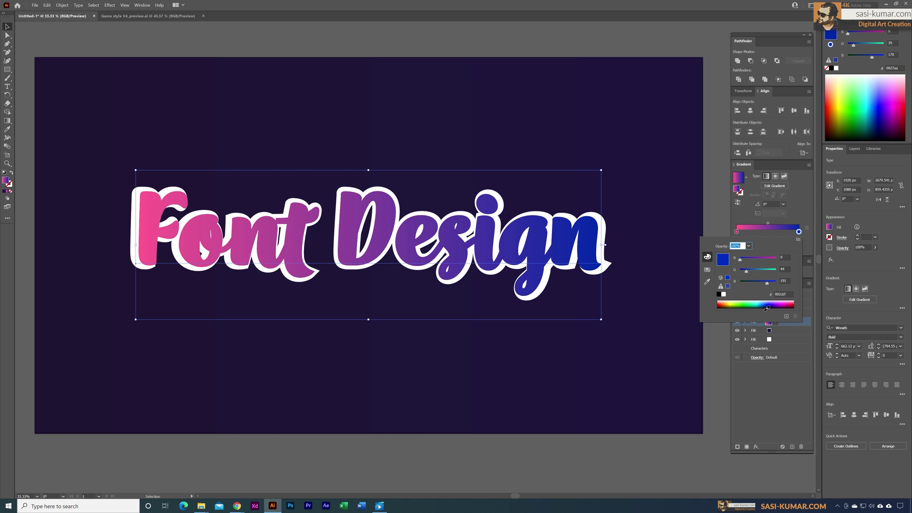
click(767, 309)
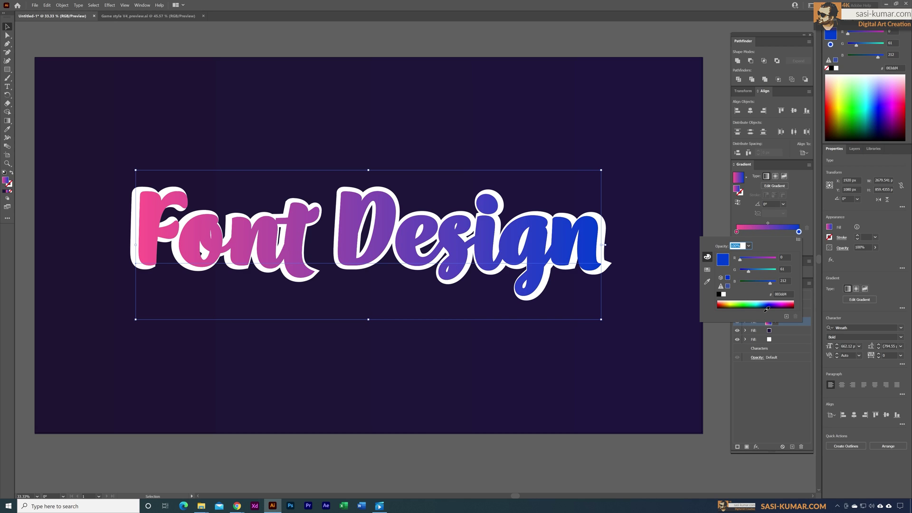
click(766, 309)
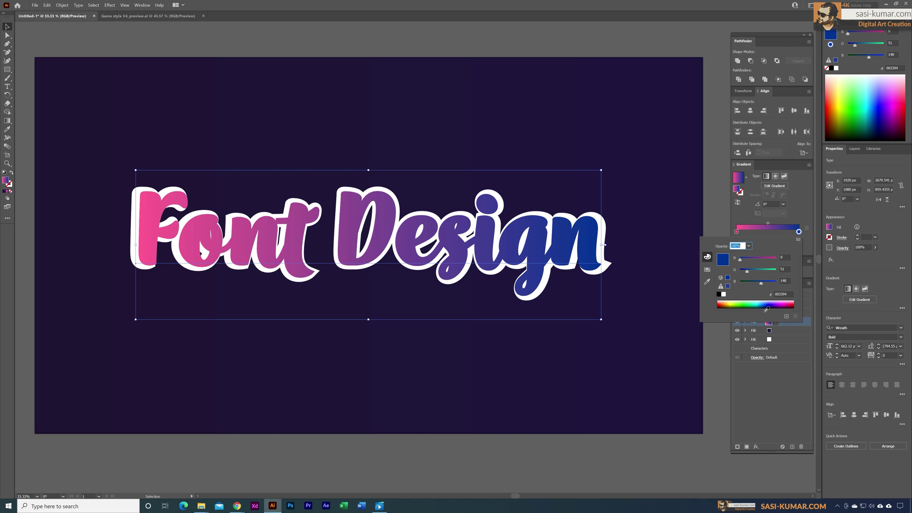
- Add a gradient stop near the middle of the pink-to-blue gradient, at about 46%, and color it purple #772ab0
click(770, 235)
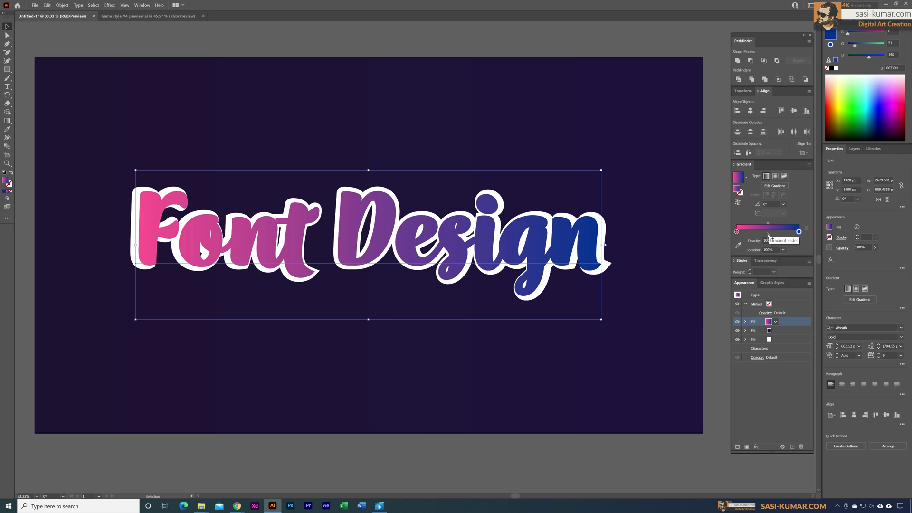
drag(768, 232, 766, 234)
double_click(765, 232)
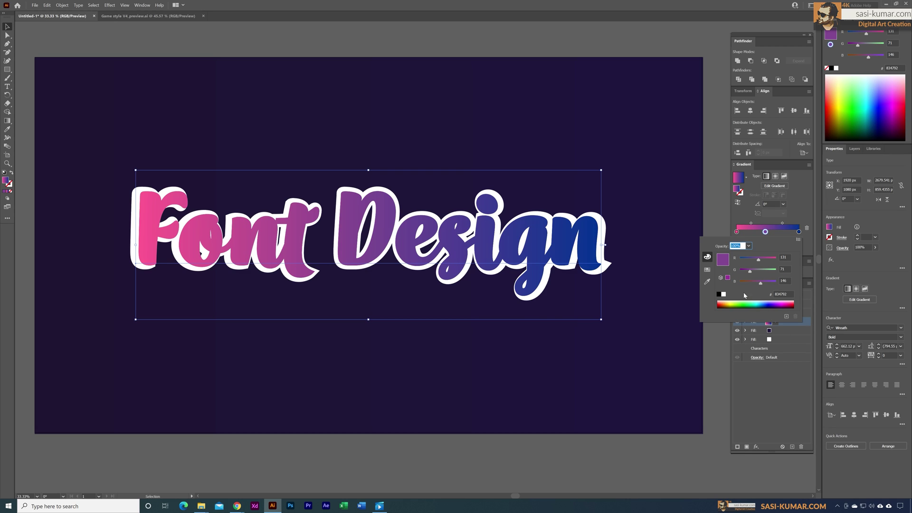
drag(750, 271, 763, 285)
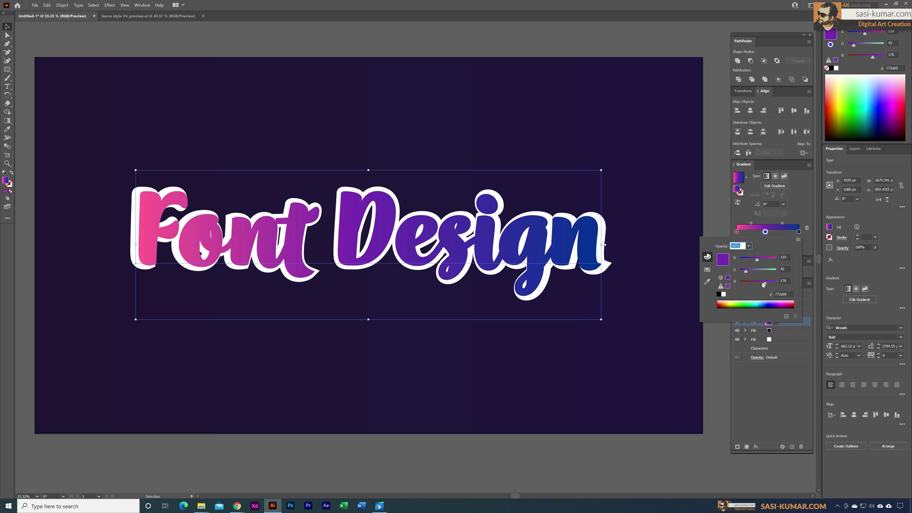
click(764, 405)
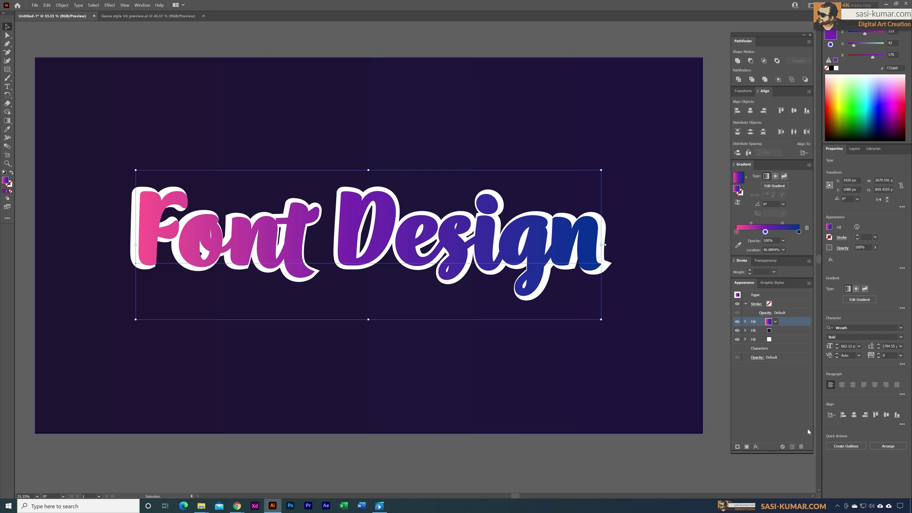
- Set the pink-to-blue fill's existing Transform effect to move -11 px horizontally and -23 px vertically, and apply it
click(745, 322)
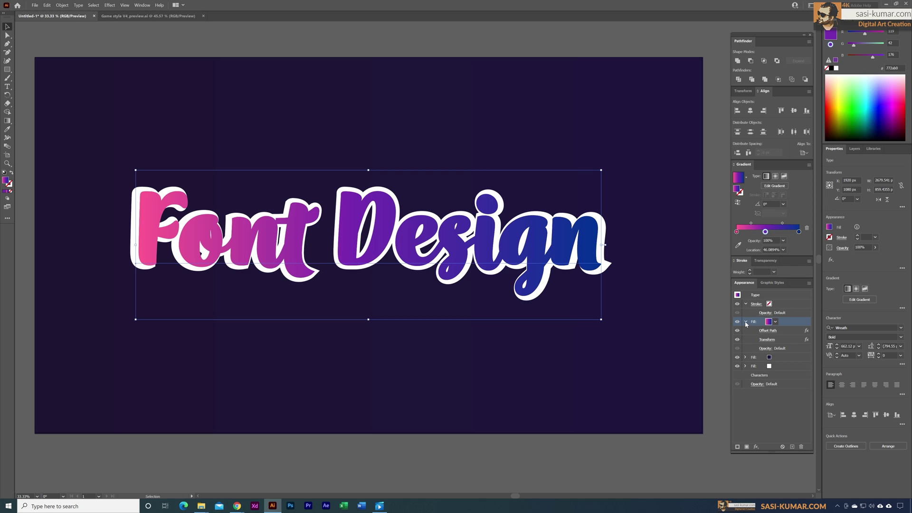
click(770, 340)
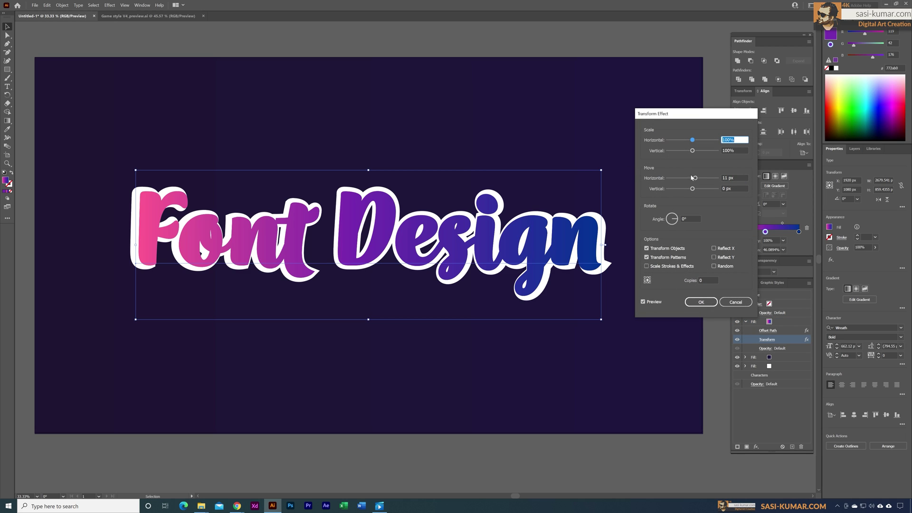
drag(693, 178, 690, 179)
drag(689, 179, 687, 181)
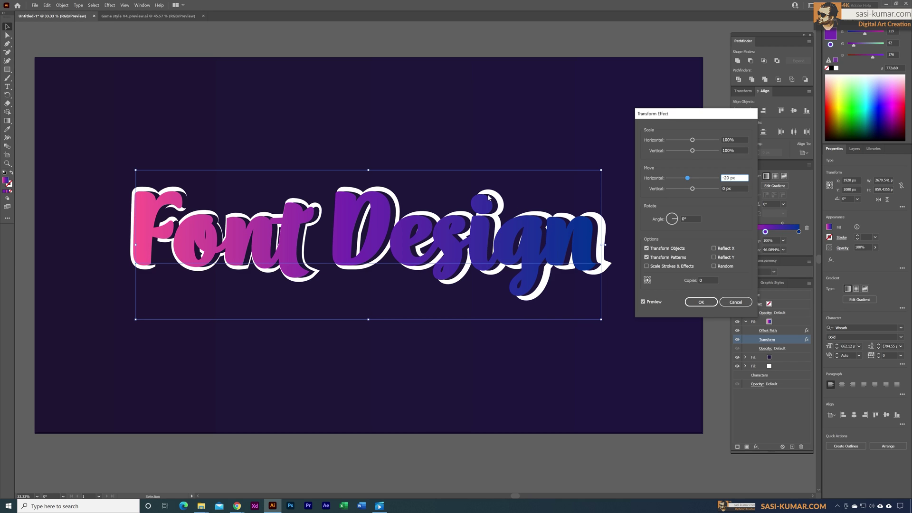
drag(687, 180, 689, 180)
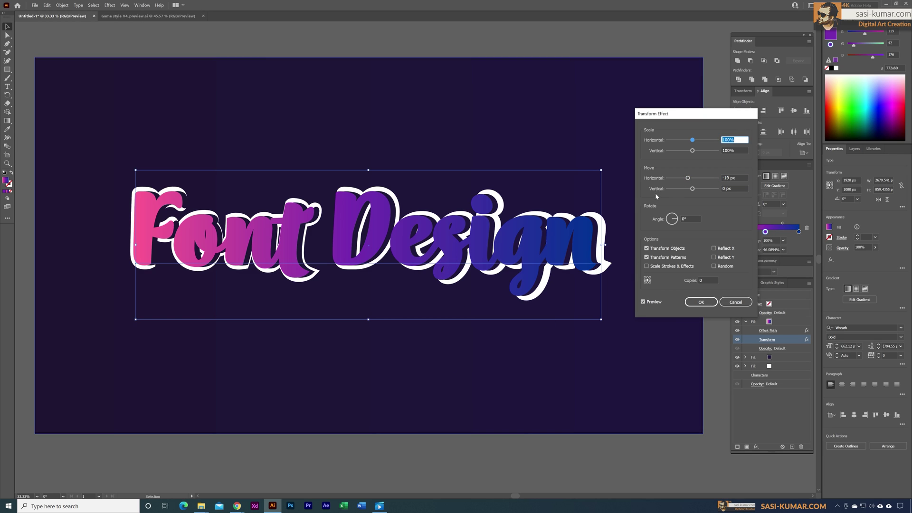
drag(694, 191, 688, 191)
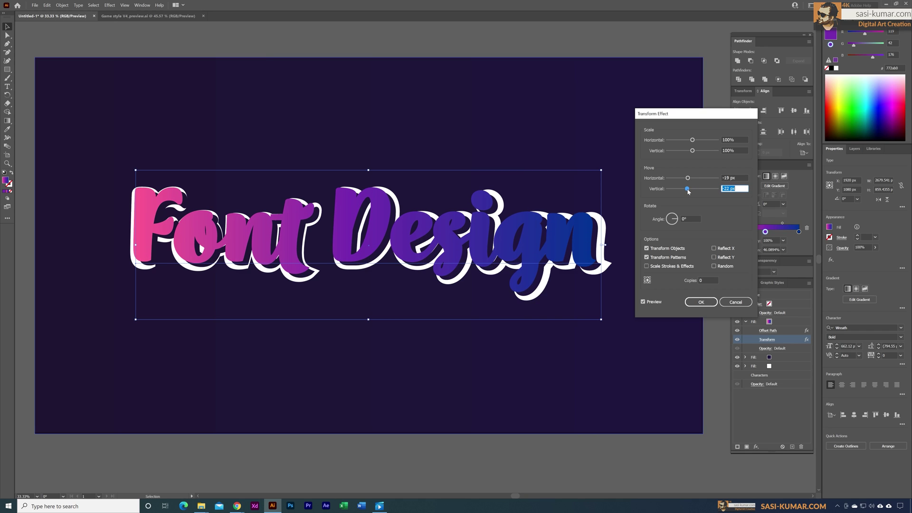
key(Down)
click(687, 191)
drag(687, 178, 692, 180)
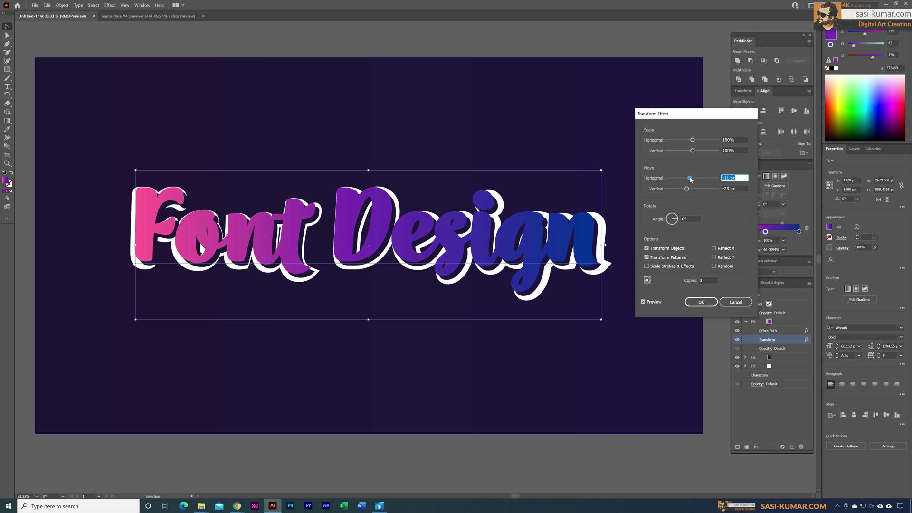
click(701, 302)
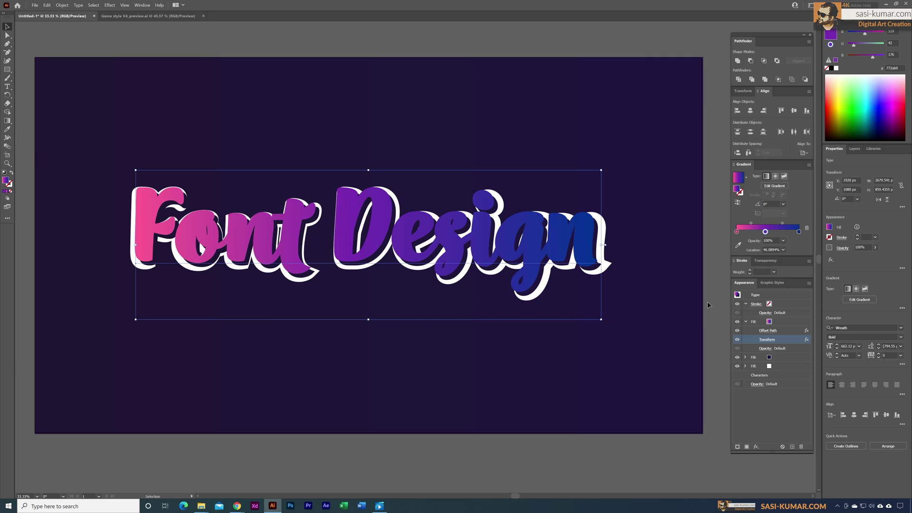
- Duplicate the pink-to-blue gradient fill and expand the upper copy to list its effects
click(746, 323)
click(788, 323)
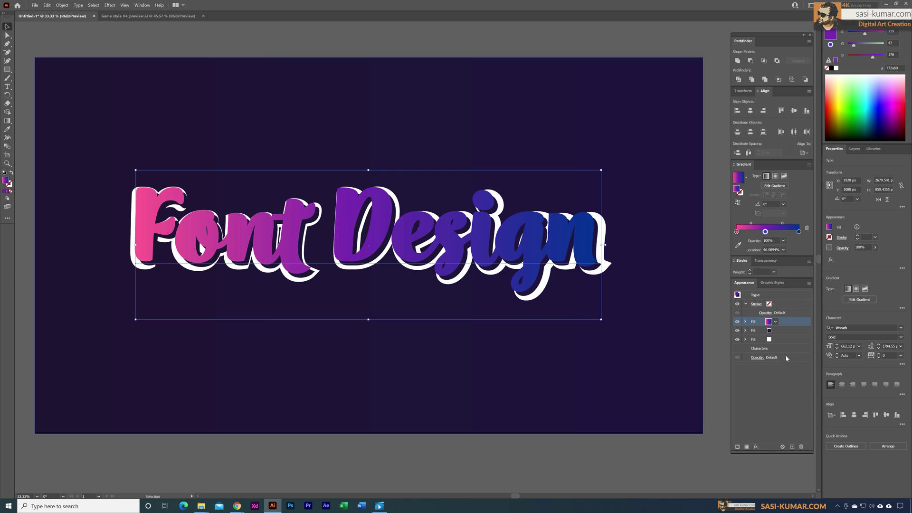
click(791, 448)
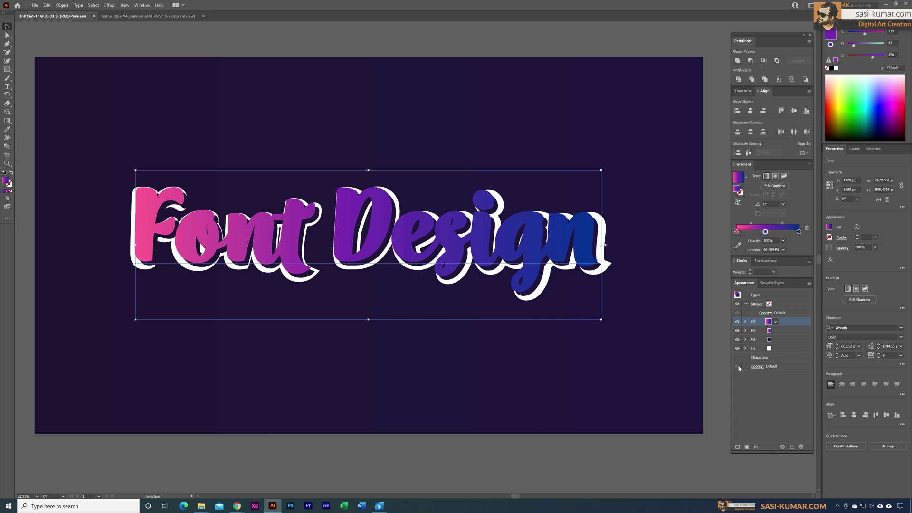
click(745, 322)
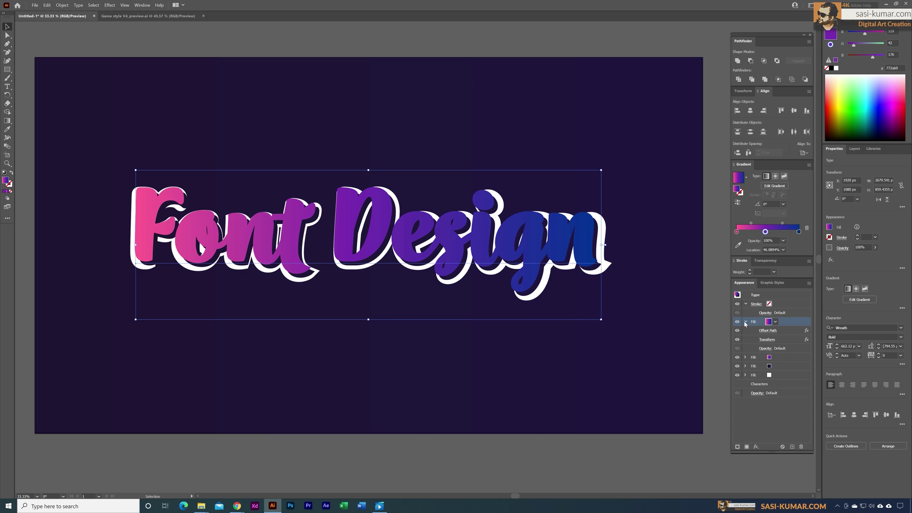
- Change the topmost fill from a gradient to solid white #ffffff
click(775, 322)
key(Escape)
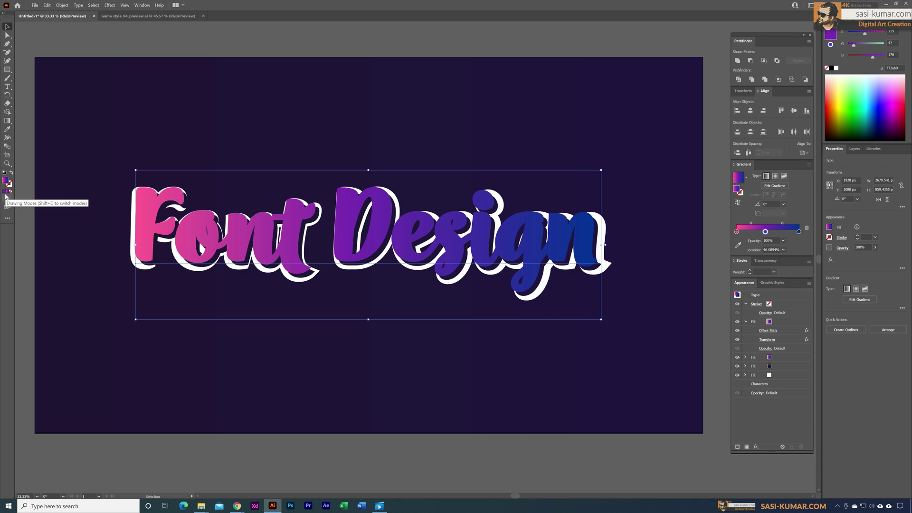
click(4, 192)
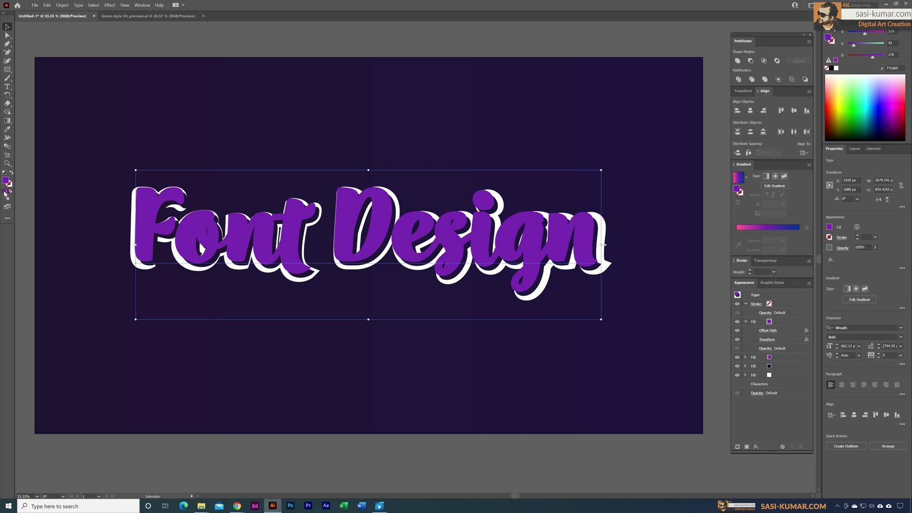
double_click(8, 183)
click(475, 172)
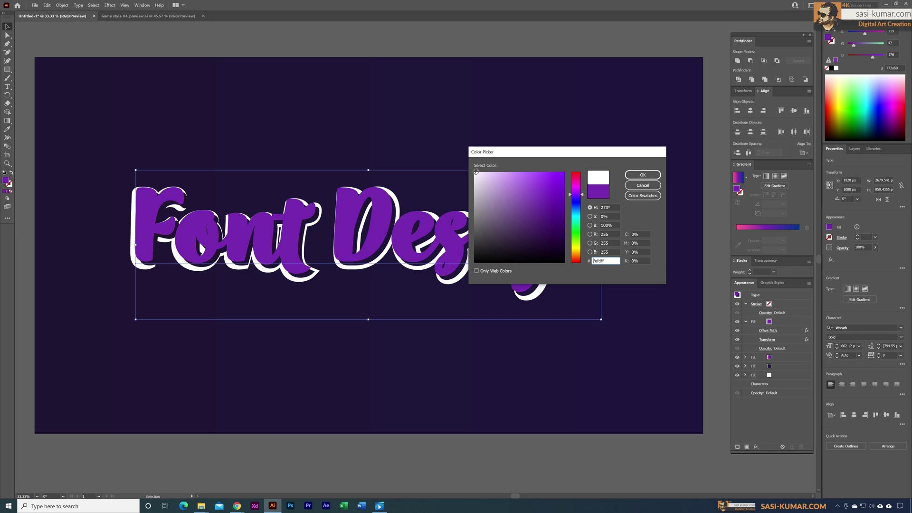
click(642, 175)
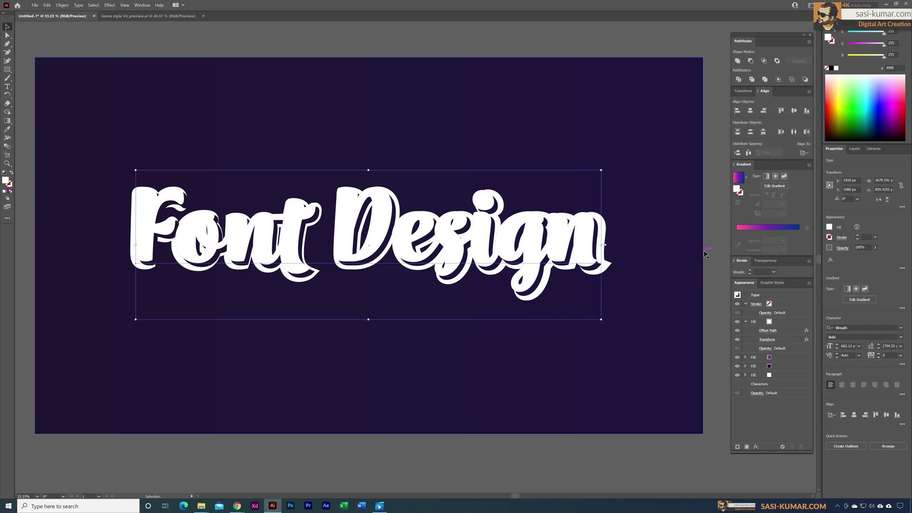
- Lower the topmost white fill's opacity to 15% and set its Offset Path offset to 0 px
click(769, 349)
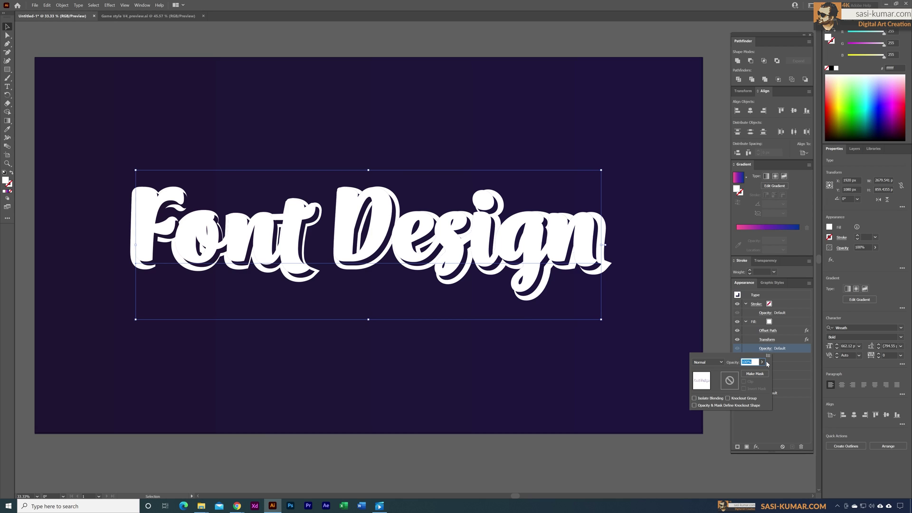
drag(761, 374, 739, 373)
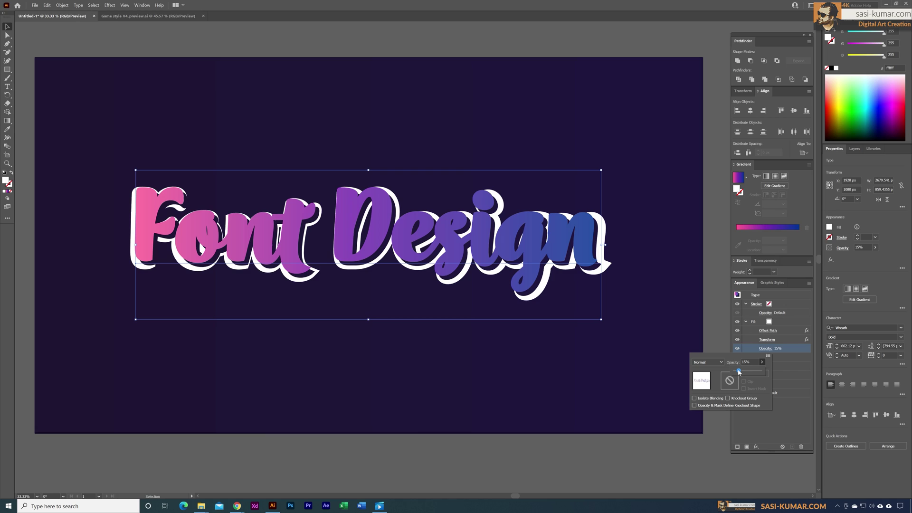
click(773, 331)
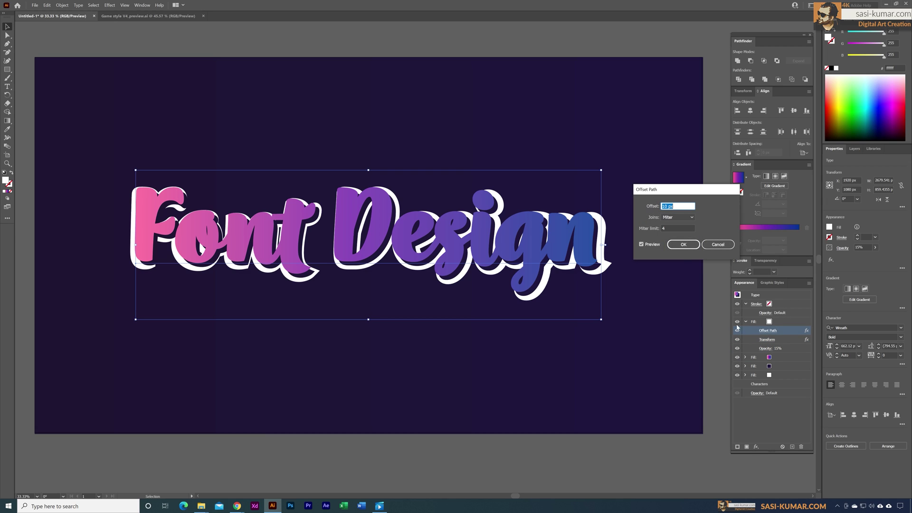
double_click(665, 206)
text(0)
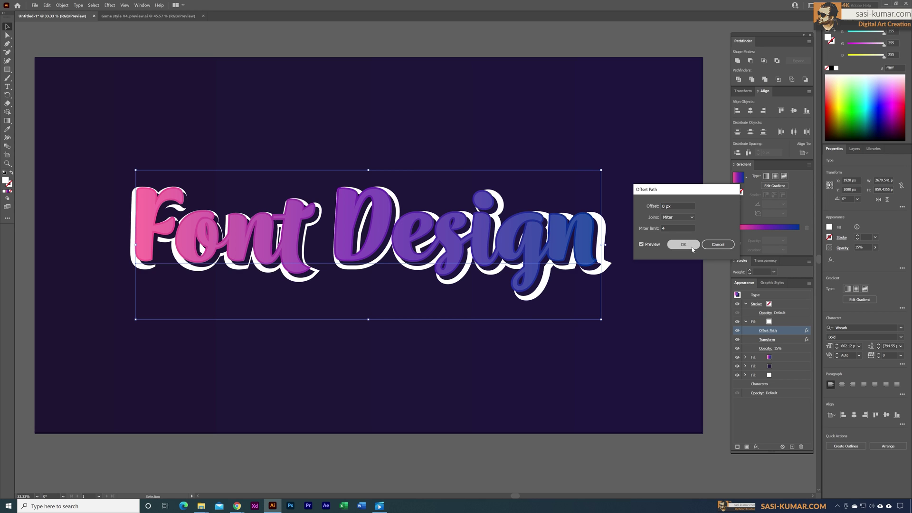
- Apply the offset, and set the topmost white fill's Transform effect to move -20 px horizontally and -34 px vertically
click(671, 244)
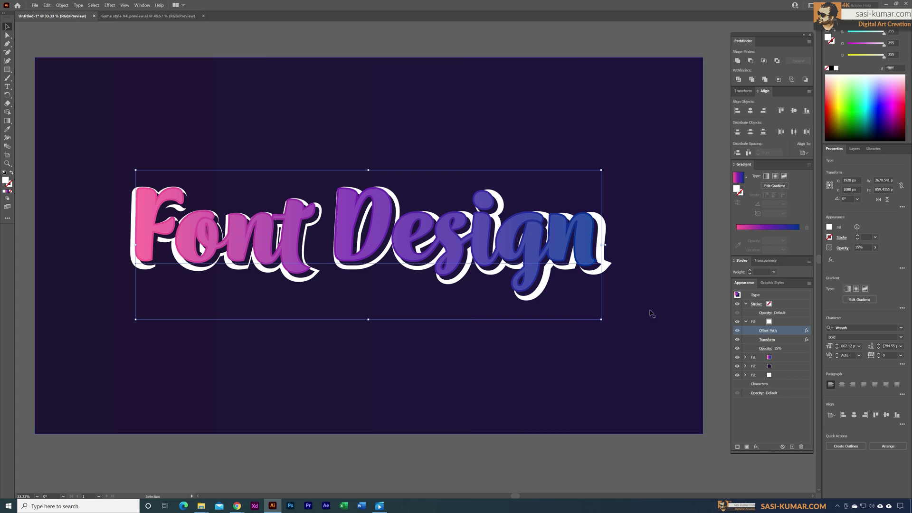
click(769, 340)
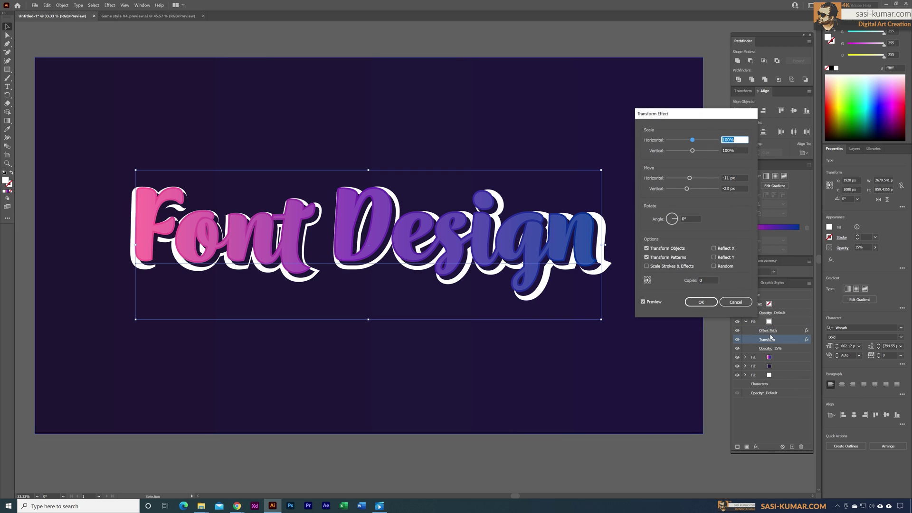
drag(689, 178, 685, 191)
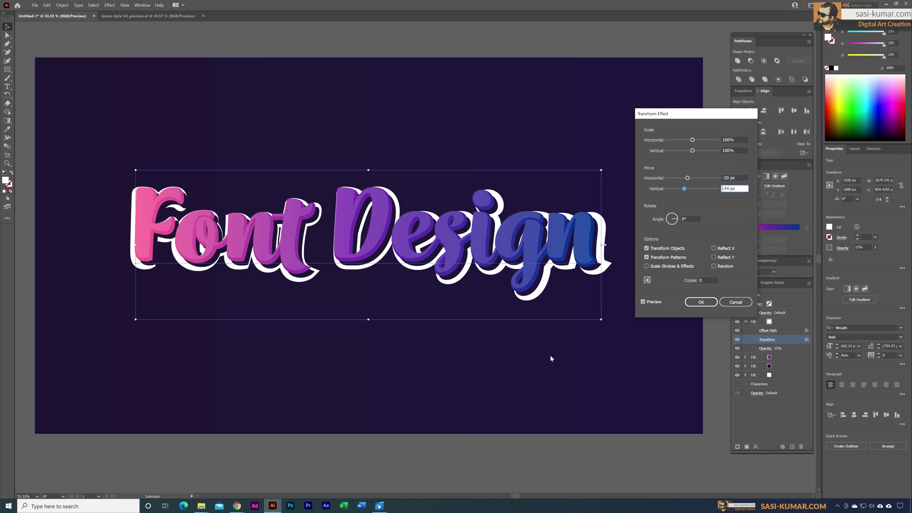
click(701, 302)
- Collapse the topmost white fill's effect list and duplicate that fill
click(783, 321)
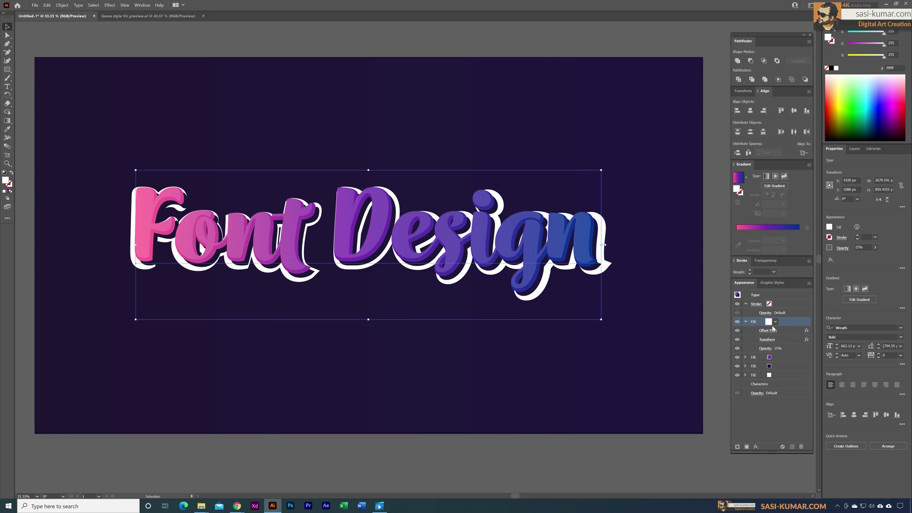
click(744, 322)
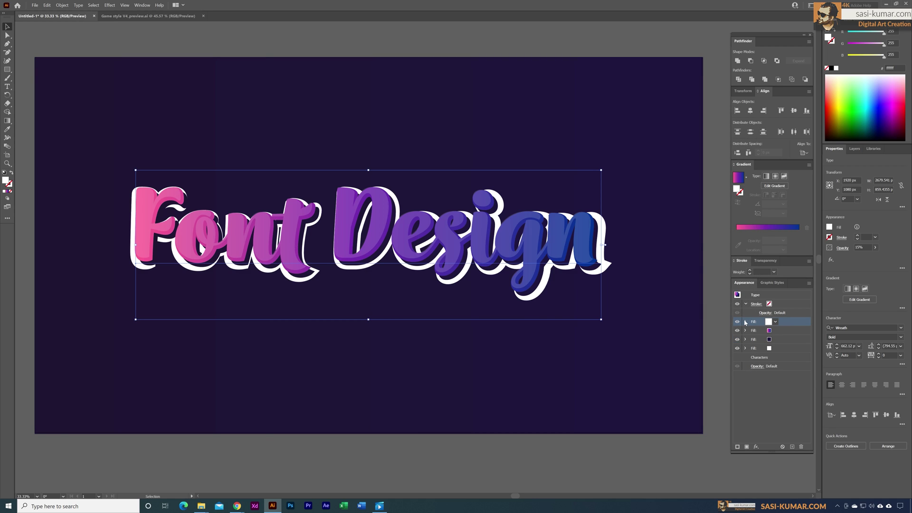
click(792, 446)
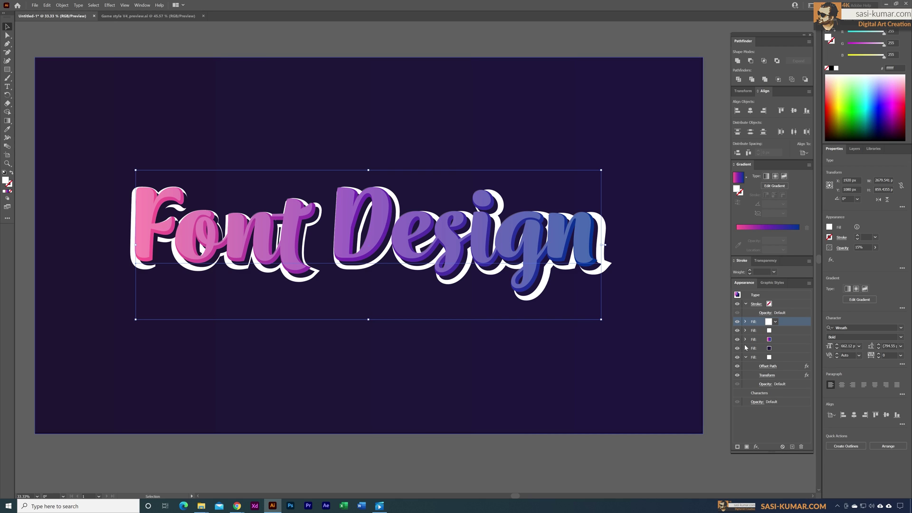
- Set the Offset Path offset of the new topmost white fill to -15 px and apply it
click(745, 322)
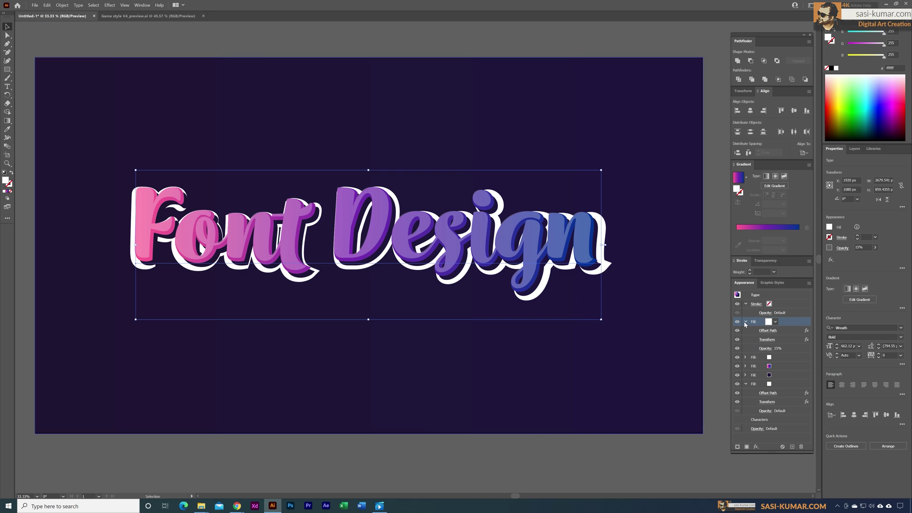
click(769, 331)
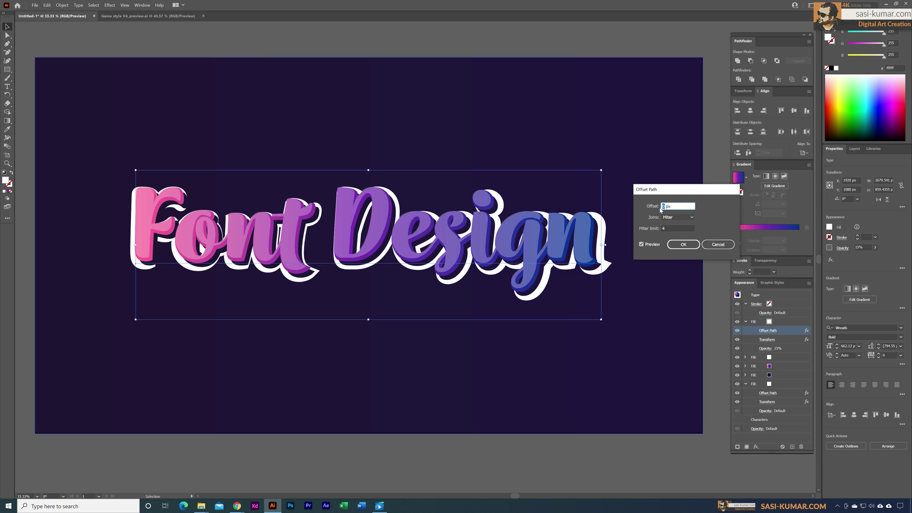
text(-10)
click(641, 244)
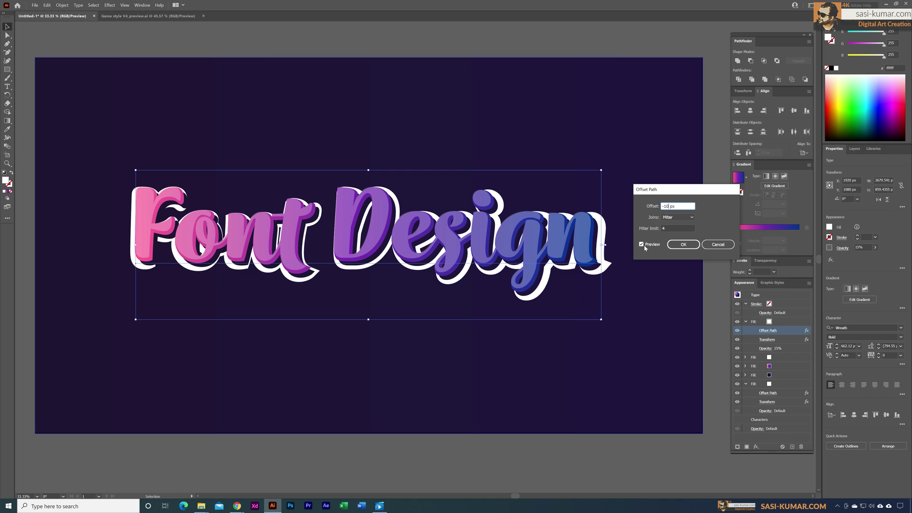
double_click(669, 207)
text(1)
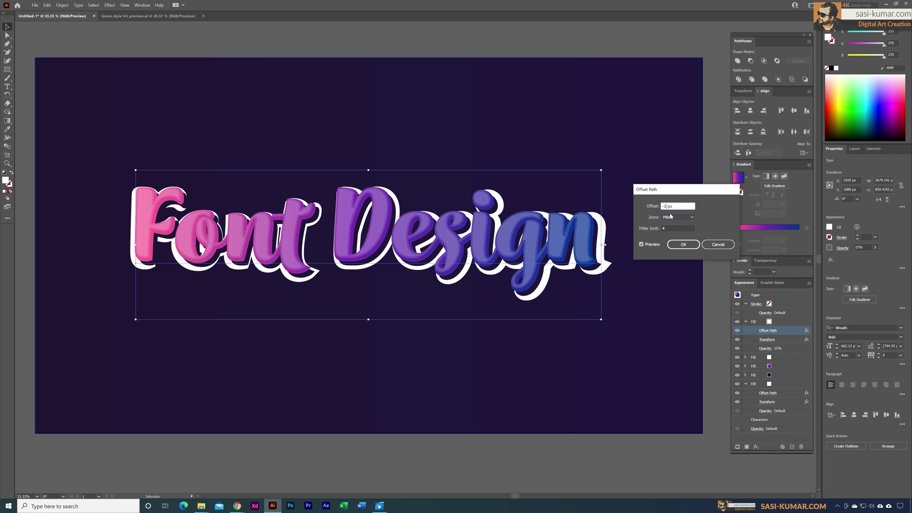
text(5)
click(651, 248)
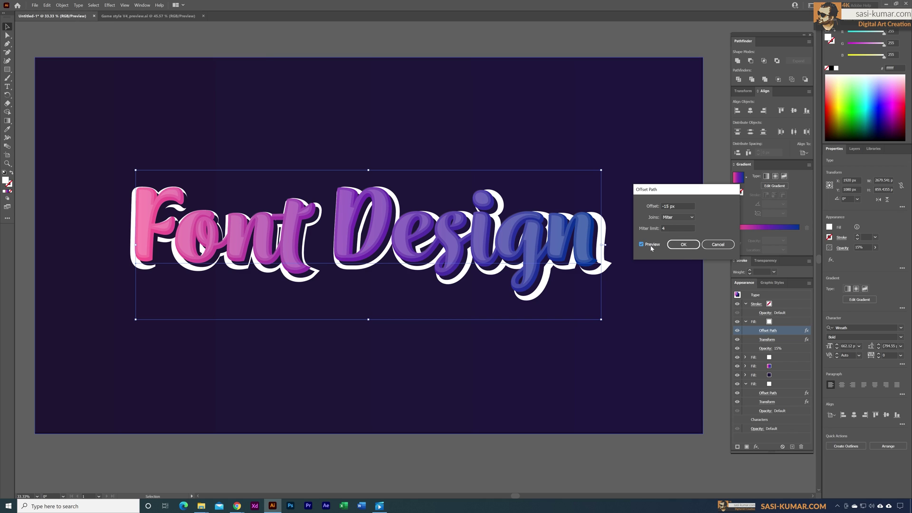
click(683, 244)
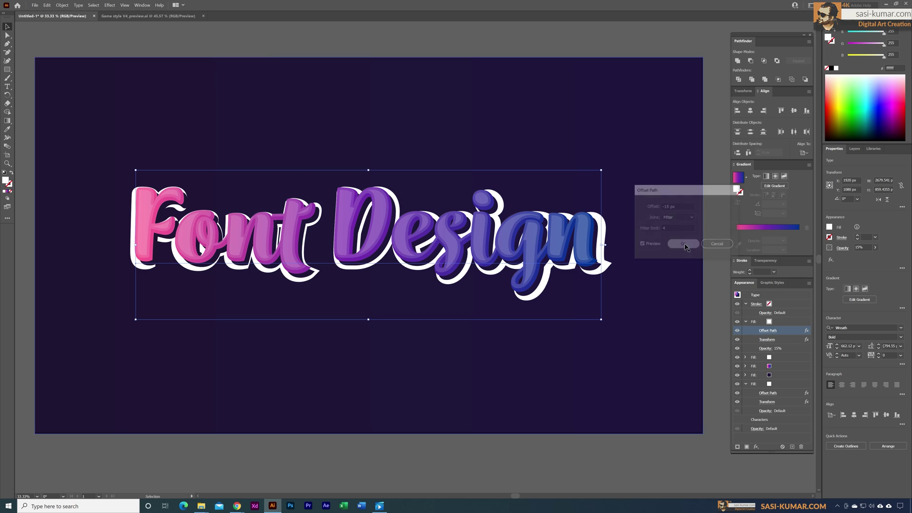
- Set the topmost white fill's Transform effect to move -24 px horizontally and -49 px vertically, and apply it
click(766, 339)
mouse_move(686, 178)
mouse_down()
mouse_move(679, 191)
mouse_move(680, 178)
mouse_up()
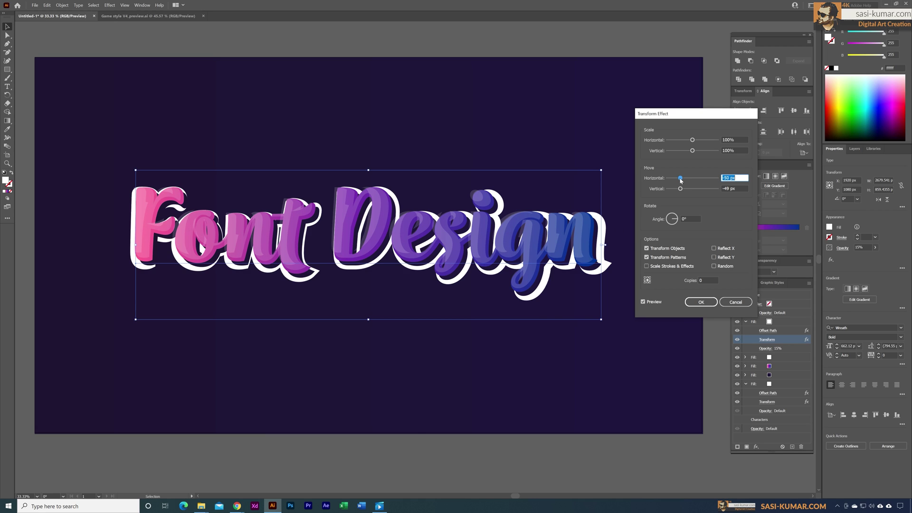
drag(680, 179, 686, 180)
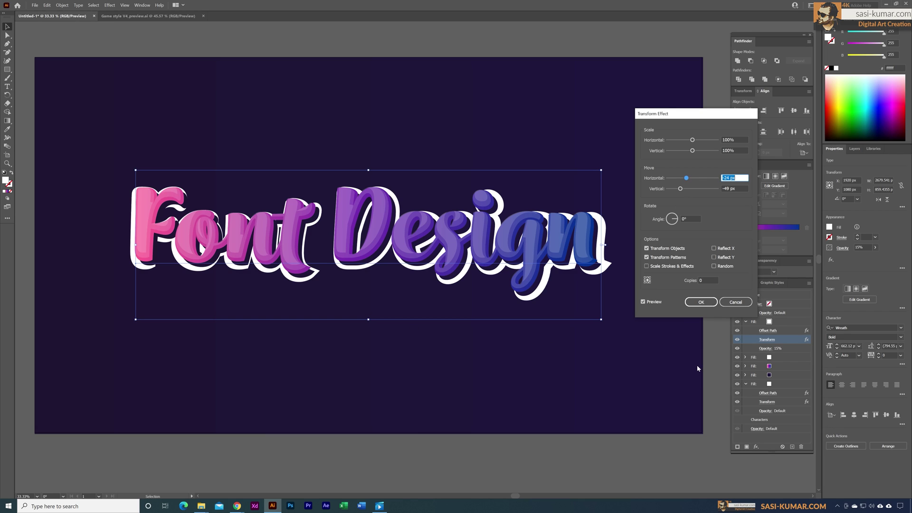
click(711, 305)
- Collapse the -15 px offset white fill and duplicate it as a third translucent white highlight layer
click(745, 321)
click(784, 322)
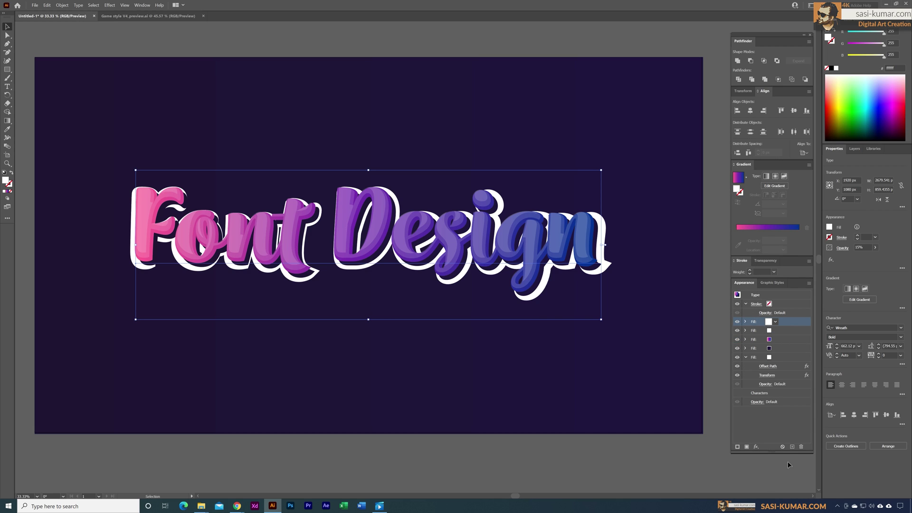
click(791, 446)
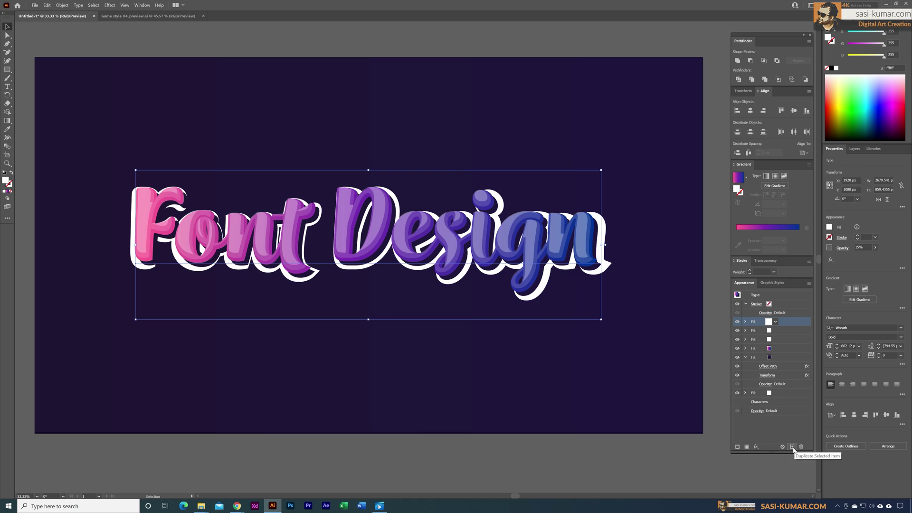
- Set the newest topmost white fill's Offset Path offset to -35 px after trying -25 px, and apply it
click(745, 321)
click(767, 330)
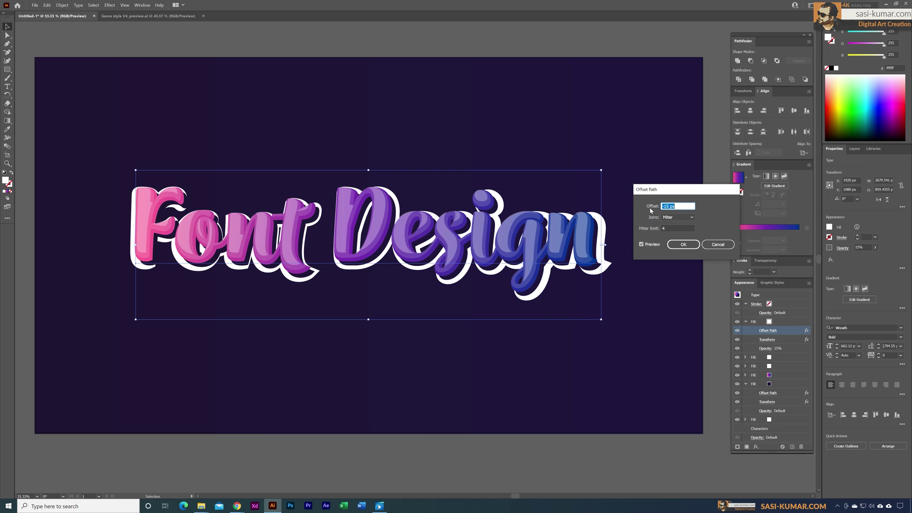
double_click(666, 207)
text(25)
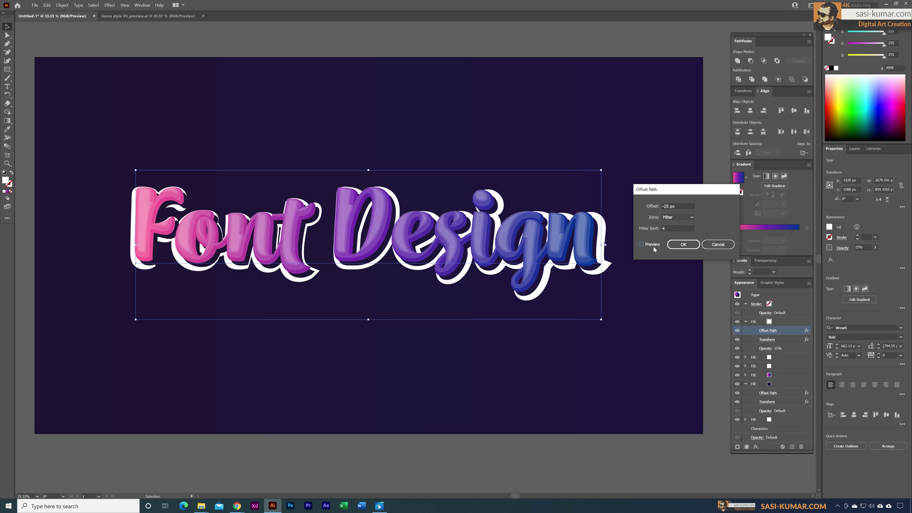
double_click(668, 207)
drag(668, 207, 666, 207)
text(35)
click(642, 244)
click(642, 244)
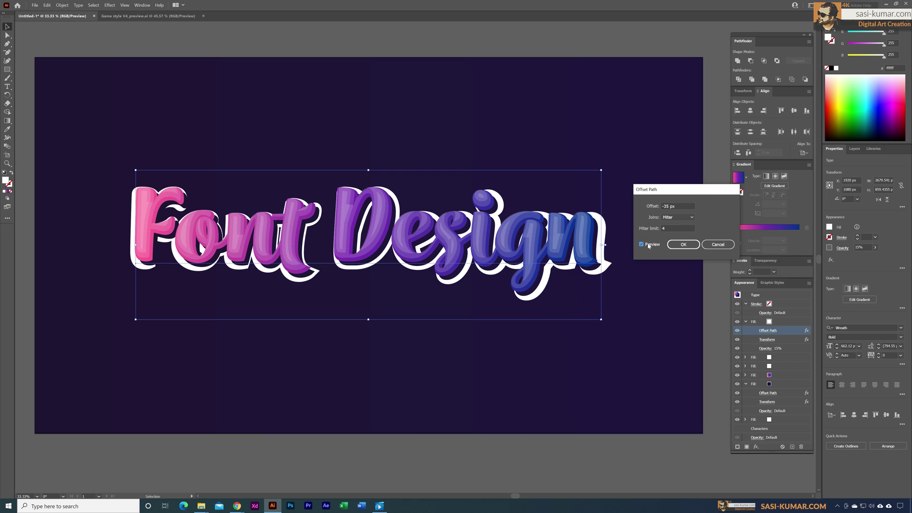
click(682, 244)
- Set the topmost white fill's opacity to 42% and its blending mode to Overlay
click(765, 348)
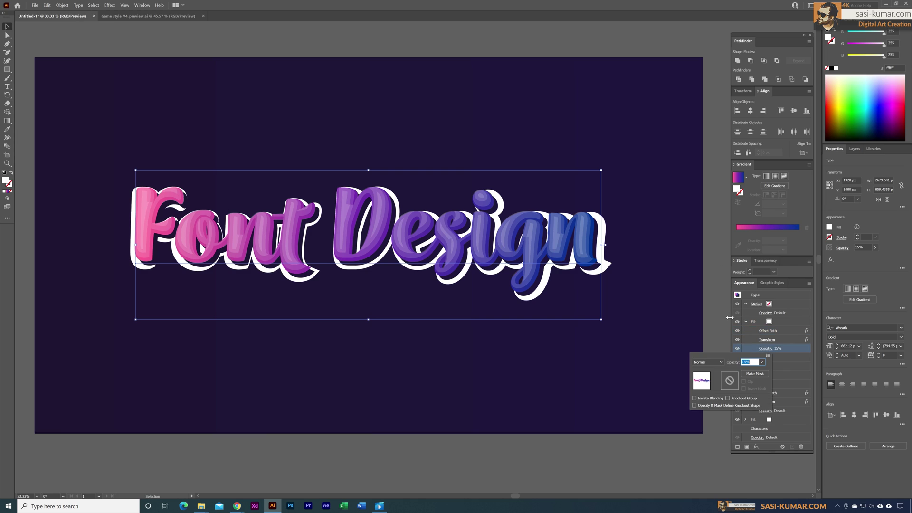
click(762, 362)
drag(738, 371, 746, 372)
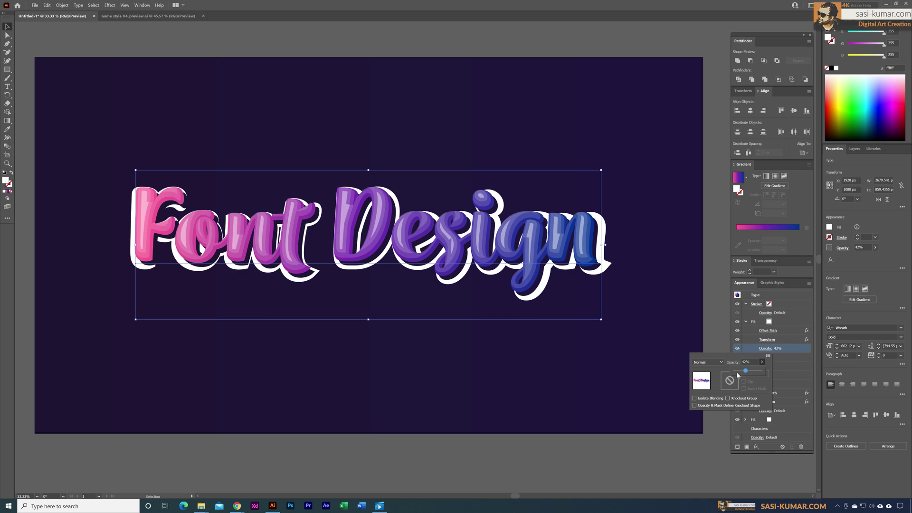
click(707, 362)
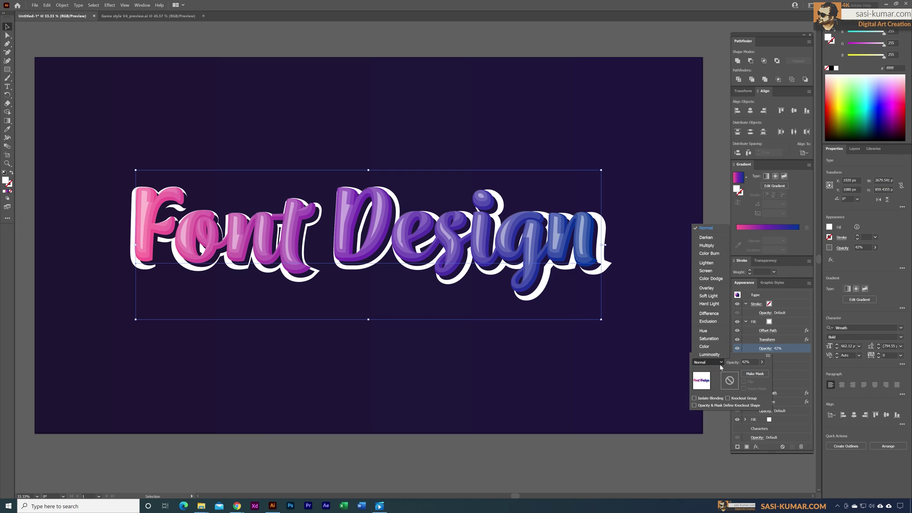
click(706, 287)
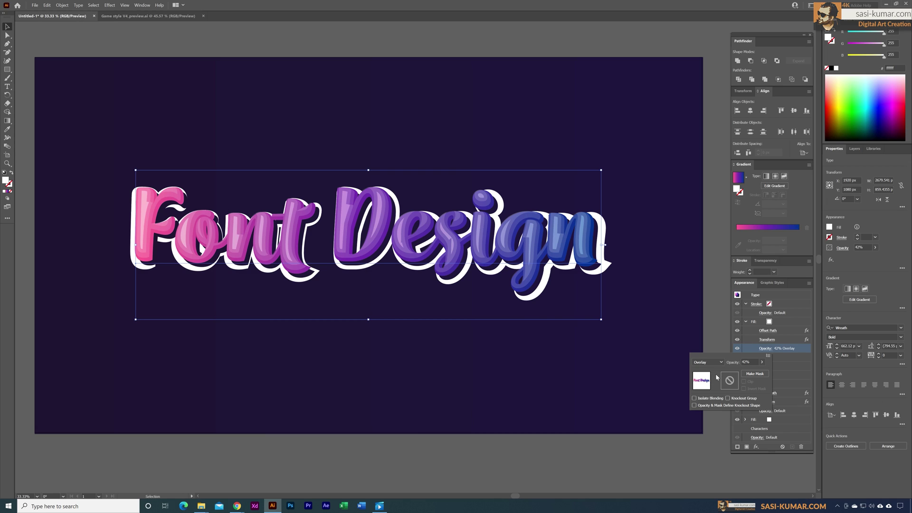
click(744, 324)
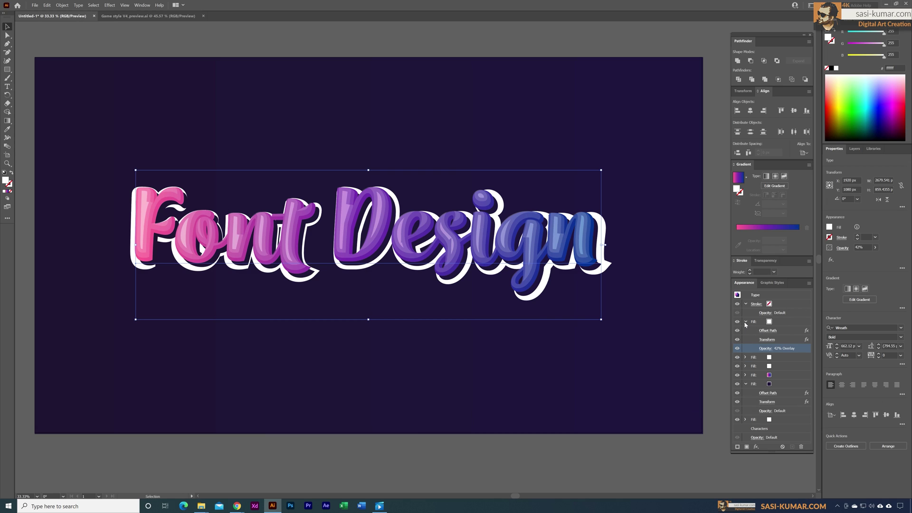
- Set the Overlay fill's Transform effect to move -42 px horizontally and -63 px vertically, and apply it
click(767, 339)
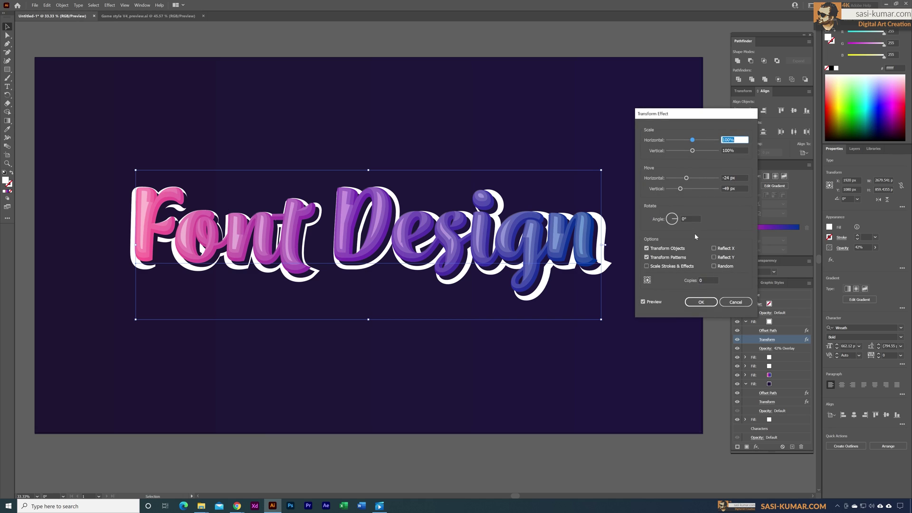
drag(686, 179, 682, 180)
drag(681, 179, 678, 189)
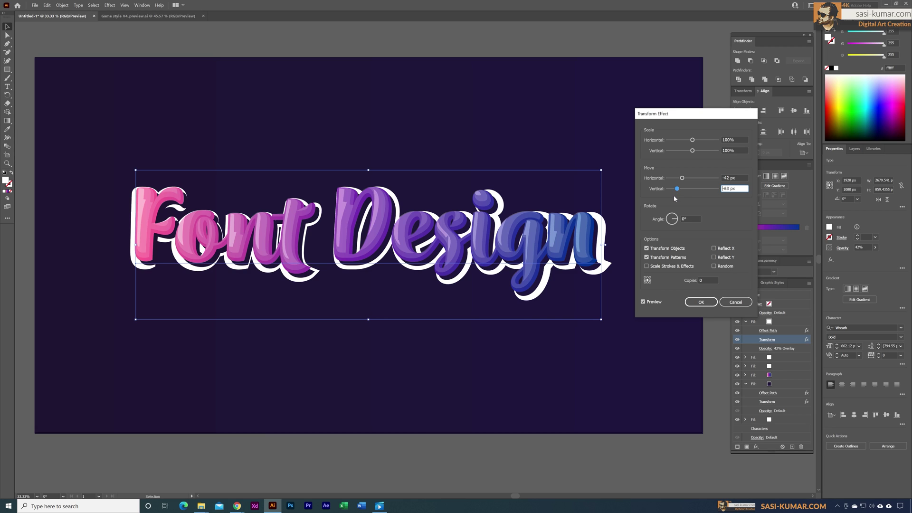
click(692, 302)
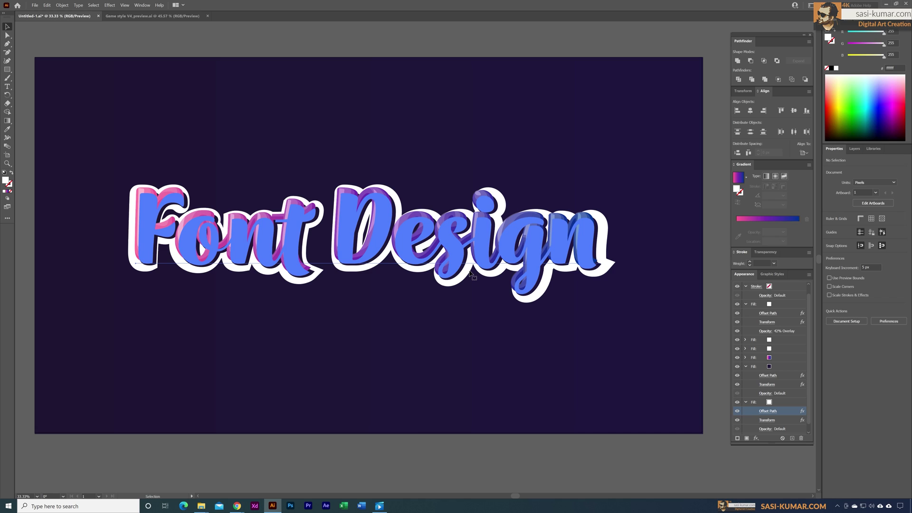
- Try a different Offset Path offset on the bottommost white fill
click(767, 419)
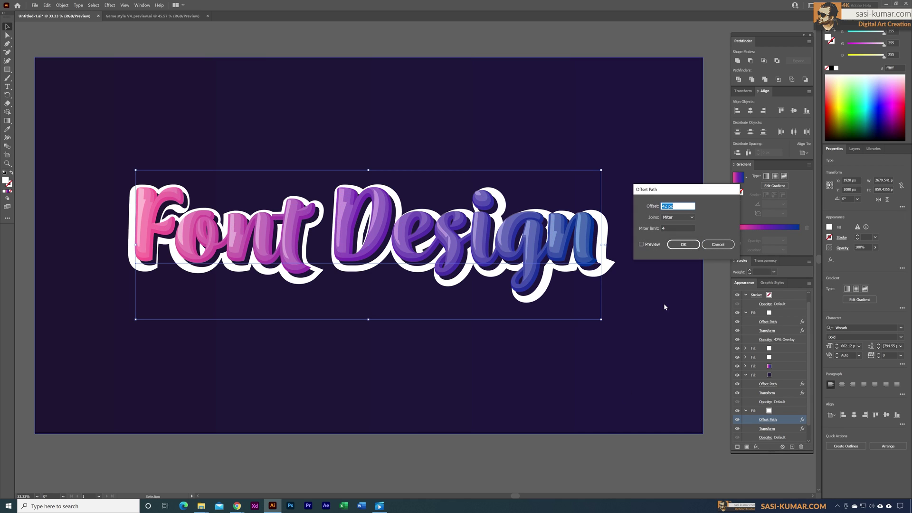
click(668, 206)
key(BackSpace)
click(683, 244)
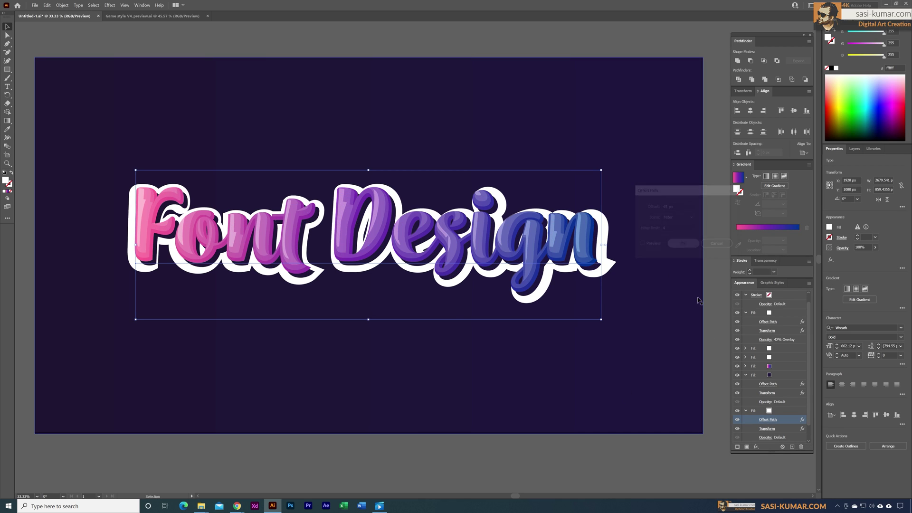
- Set the bottommost white fill's Offset Path offset to 30 px after previewing 38 px and 37 px, and apply it
click(769, 421)
click(668, 208)
text(5)
double_click(668, 207)
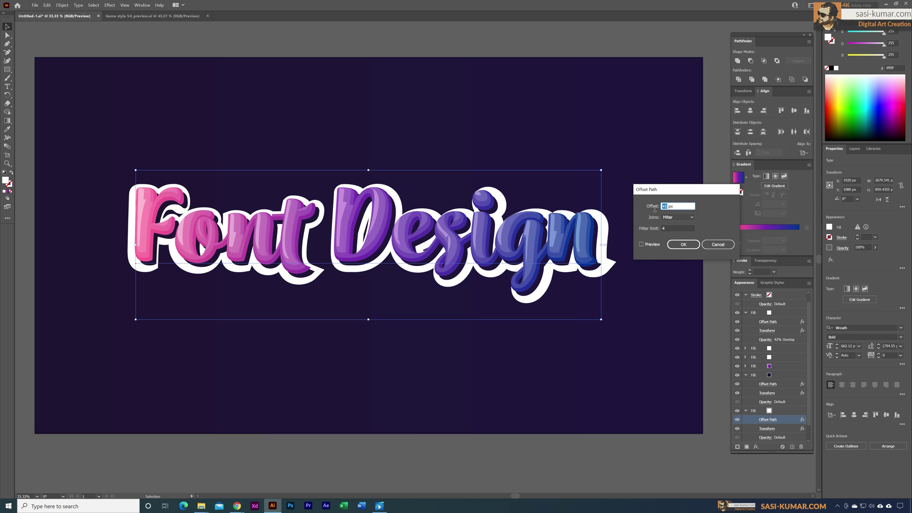
text(38)
click(642, 244)
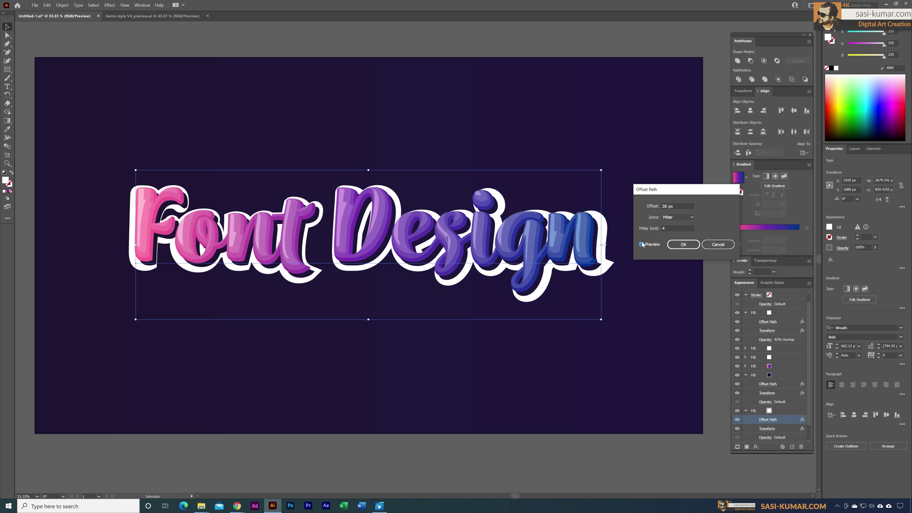
double_click(665, 206)
text(37)
click(650, 246)
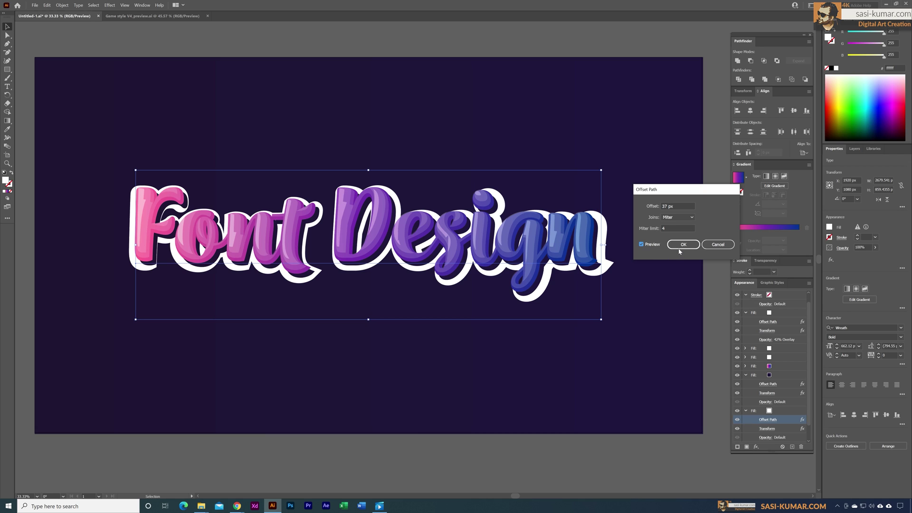
double_click(662, 207)
text(30)
click(653, 246)
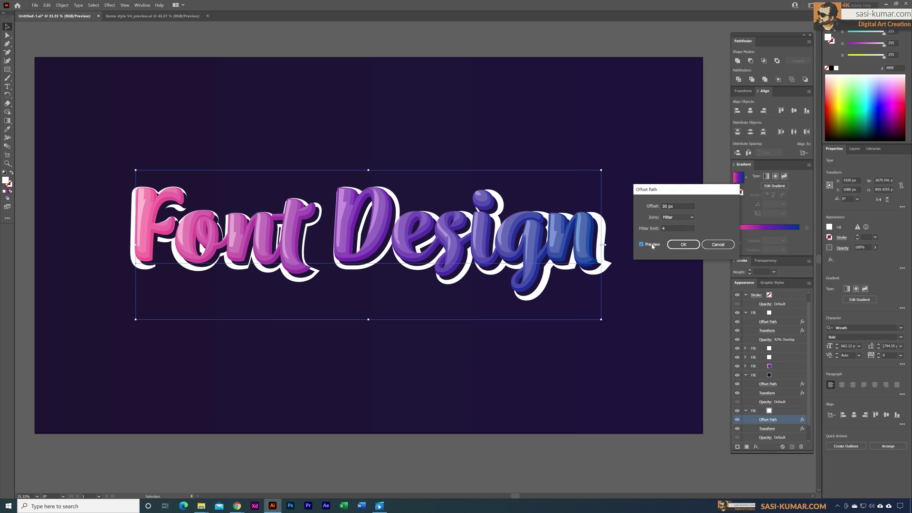
click(682, 244)
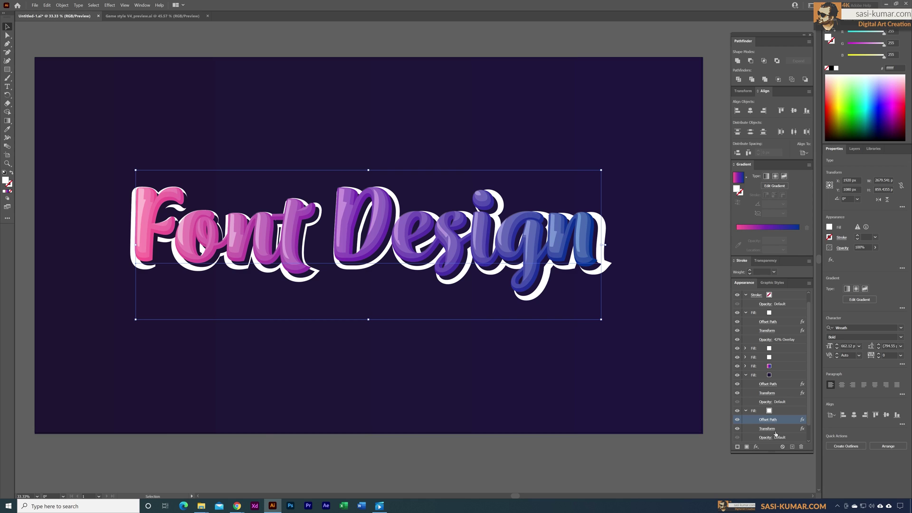
- Set the bottommost white fill's Transform effect to move 4 px horizontally and -7 px vertically, apply it, and deselect the text
click(767, 428)
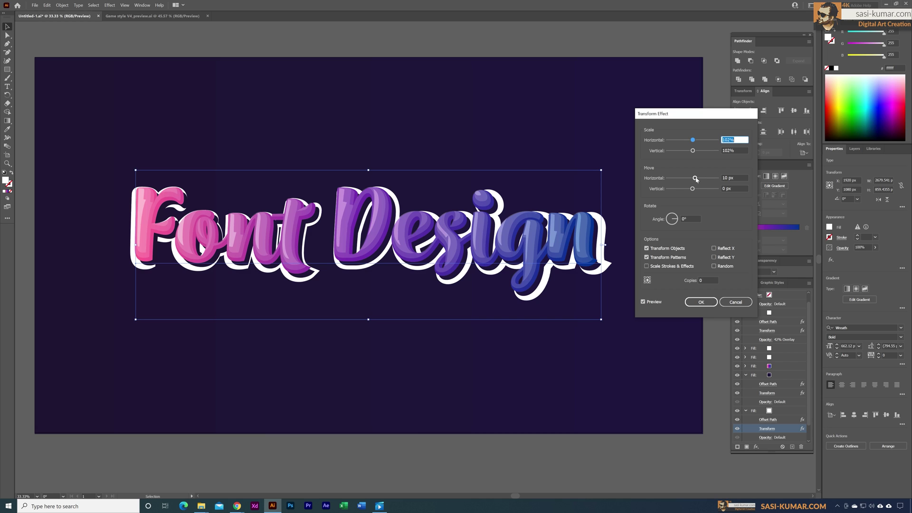
mouse_move(695, 179)
mouse_down()
mouse_move(690, 190)
mouse_move(693, 180)
mouse_up()
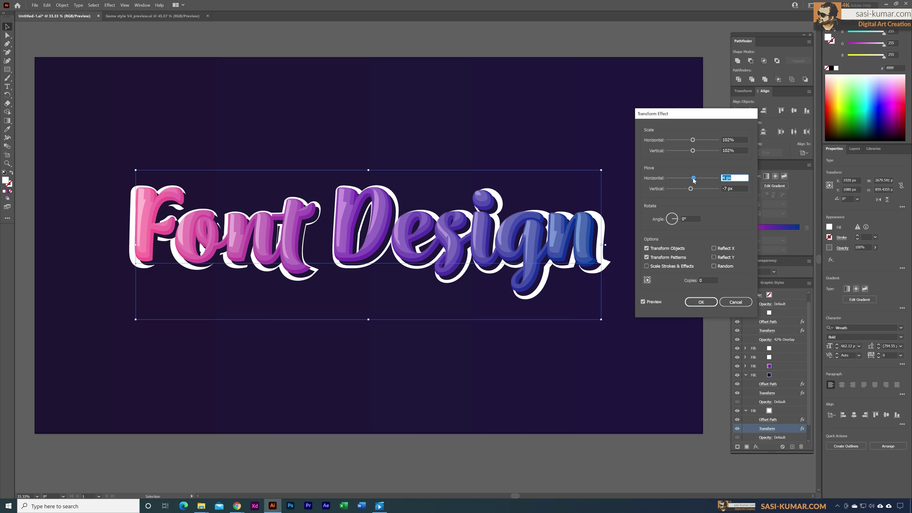
click(701, 304)
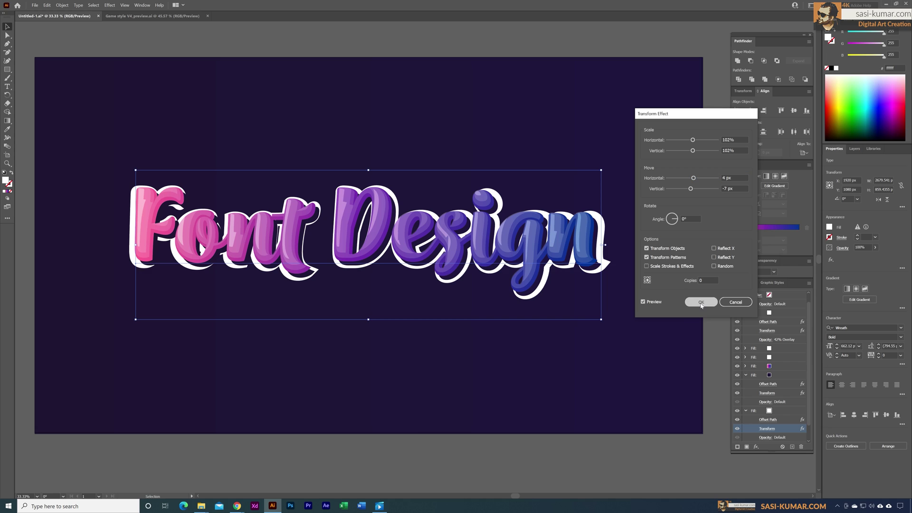
key(ctrl+shift+a)
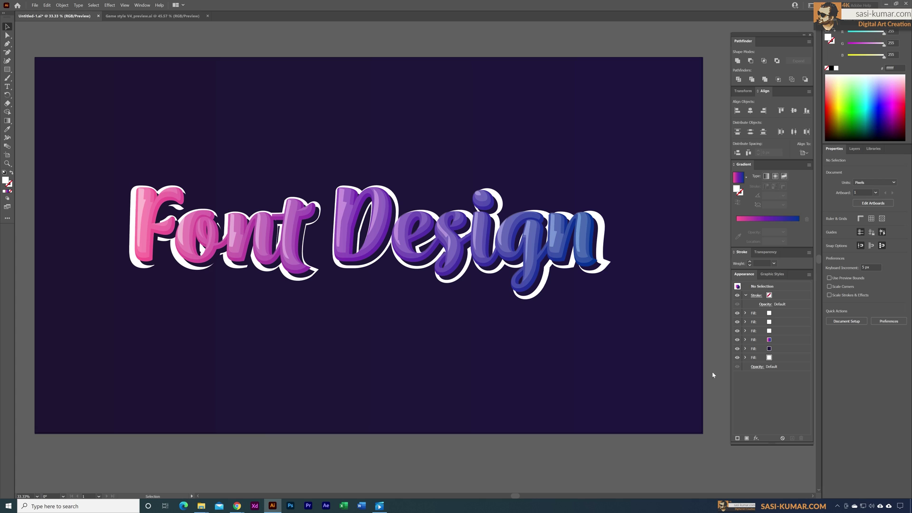
- Select the "Font Design" text and set the blending mode of its third white fill, just above the gradient fill, to Overlay
click(525, 240)
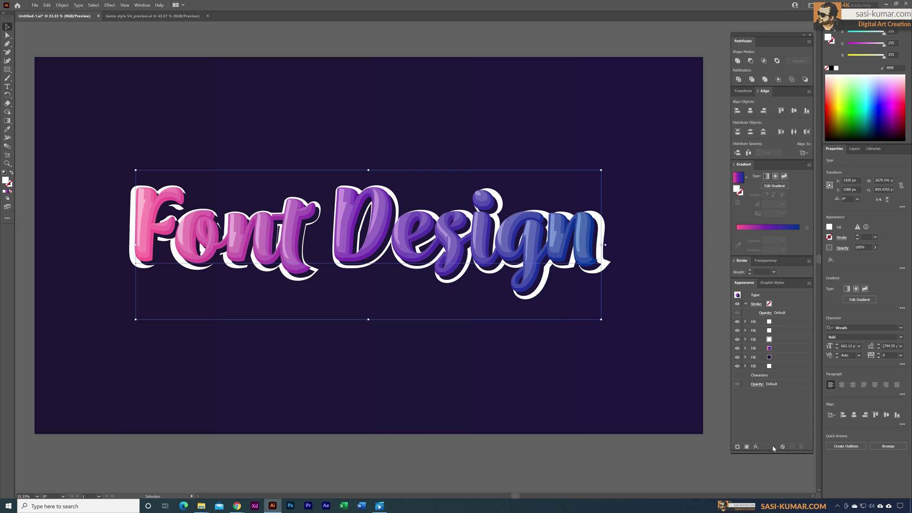
click(745, 340)
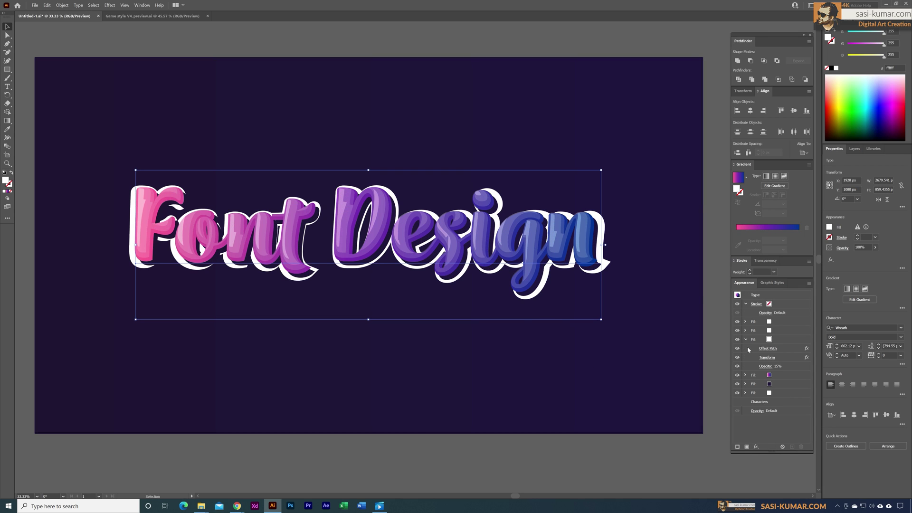
click(765, 366)
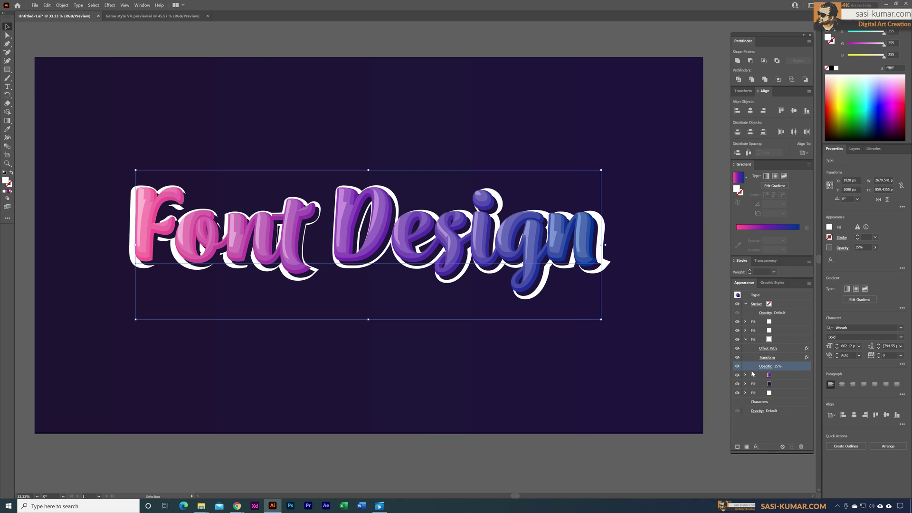
click(765, 366)
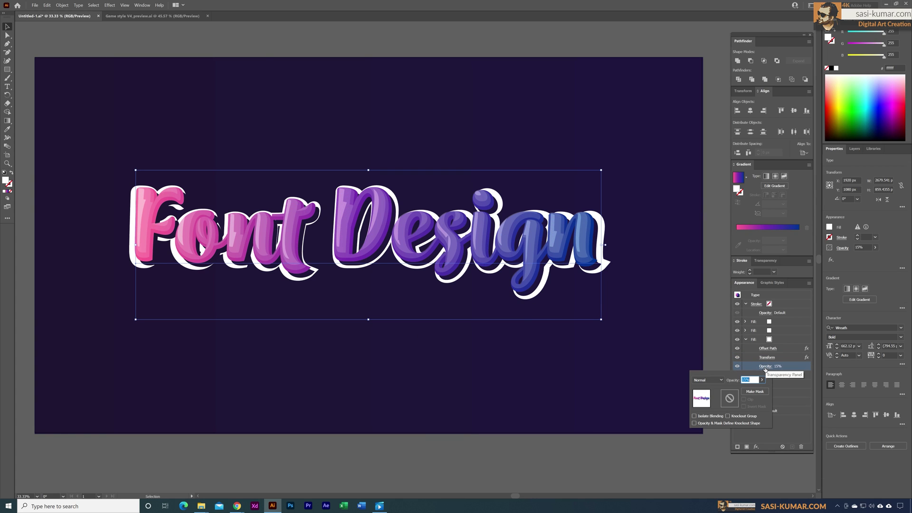
click(713, 382)
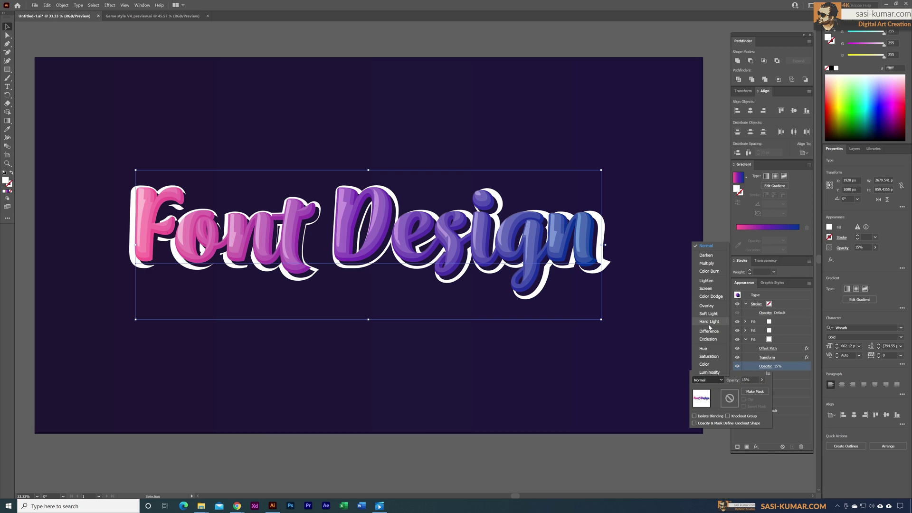
click(710, 307)
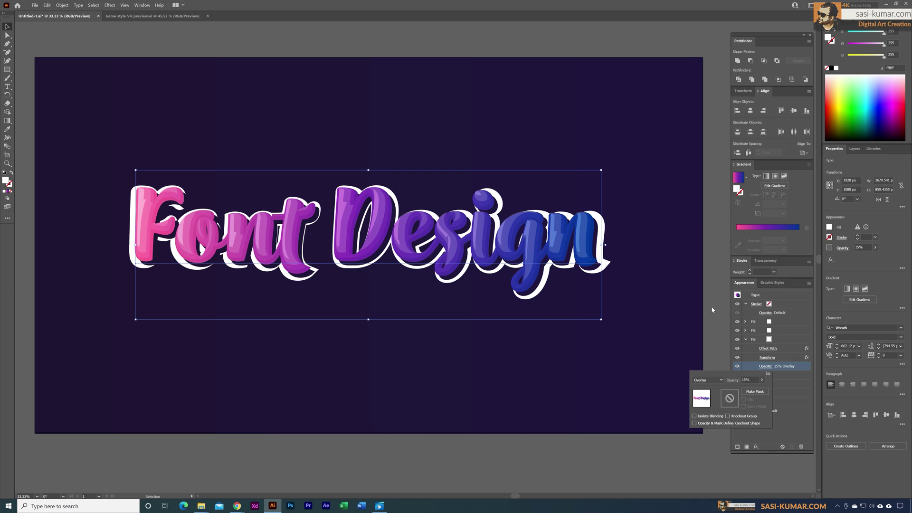
- Set the second white fill's blending mode to Overlay and its opacity to 45%
click(745, 330)
click(745, 330)
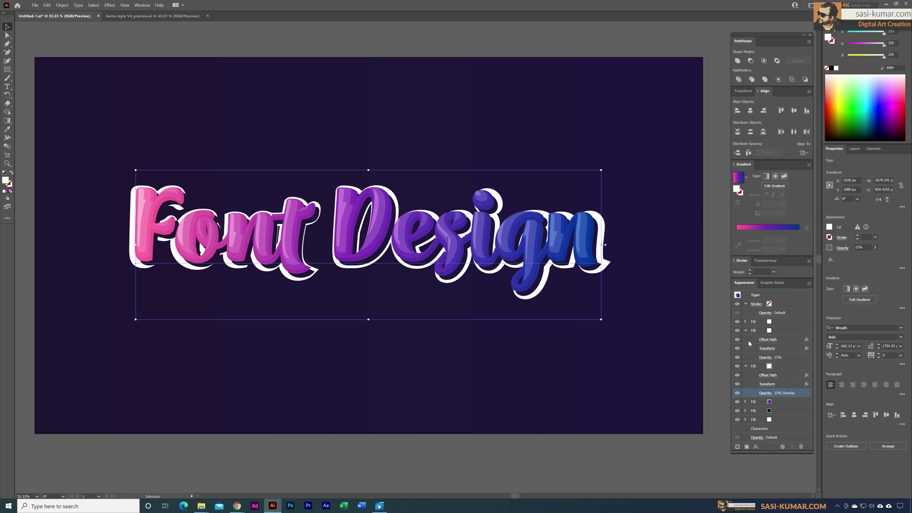
click(766, 359)
click(766, 358)
click(715, 371)
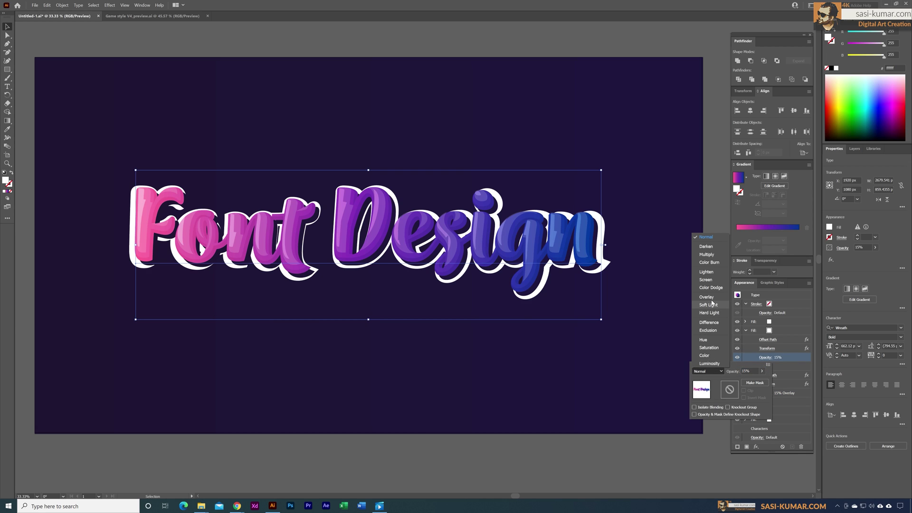
click(711, 297)
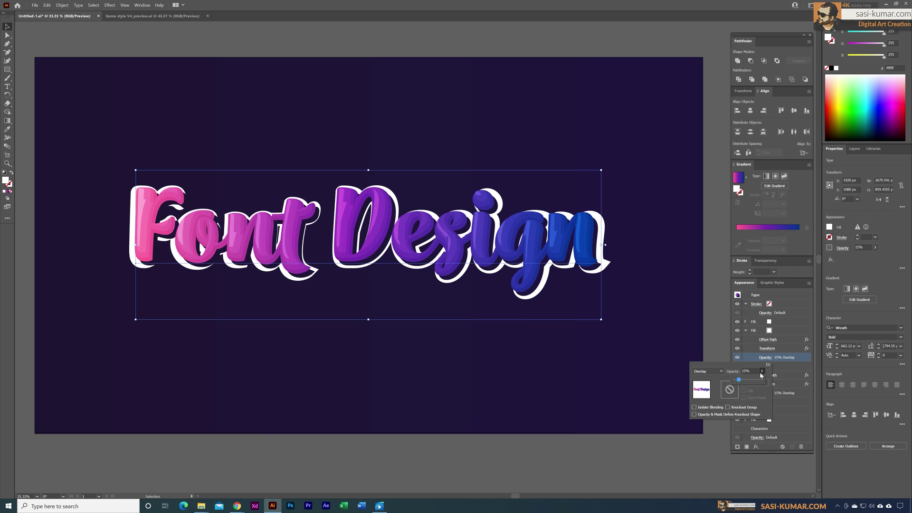
click(743, 381)
drag(744, 380, 748, 382)
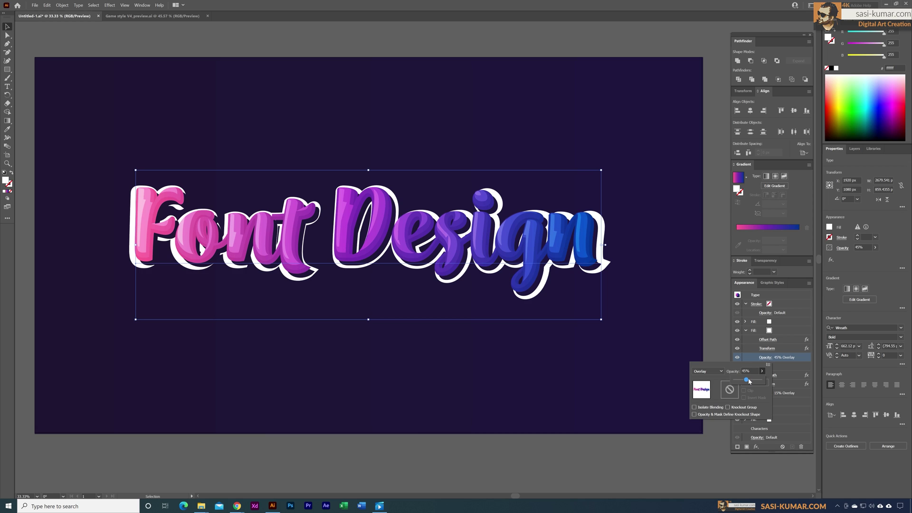
click(745, 334)
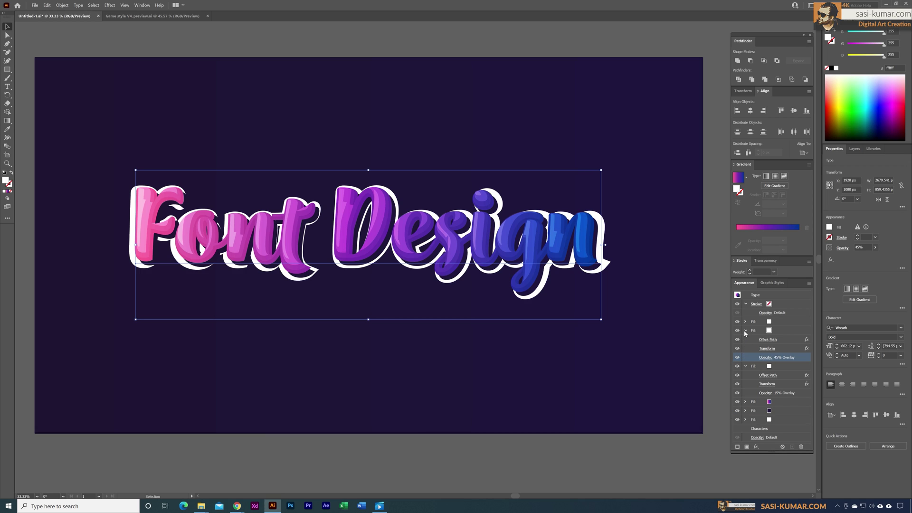
click(745, 366)
- Add a Gaussian Blur effect with a small radius to the topmost white fill
click(794, 323)
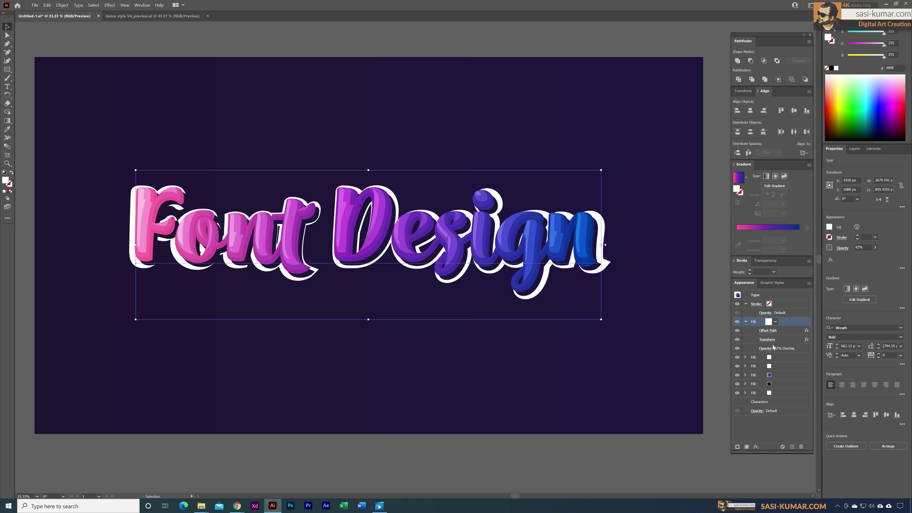
click(756, 446)
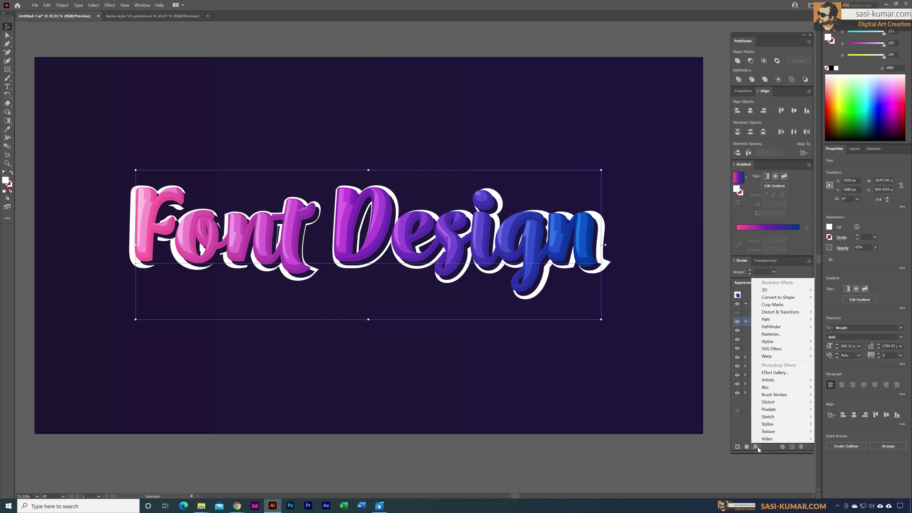
mouse_move(800, 387)
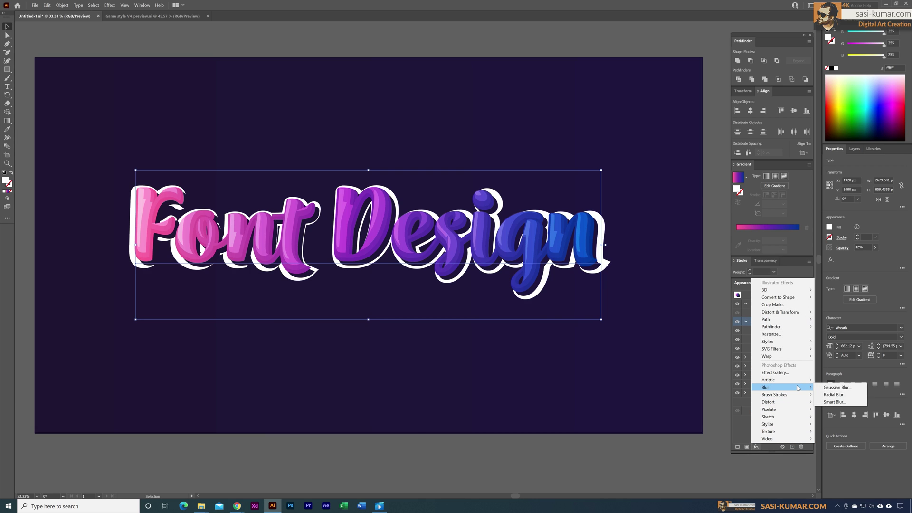
click(843, 389)
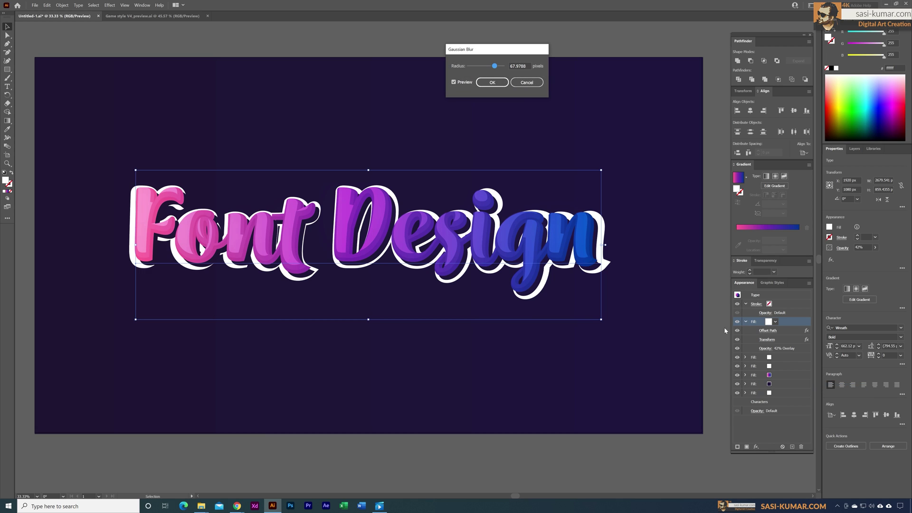
click(472, 66)
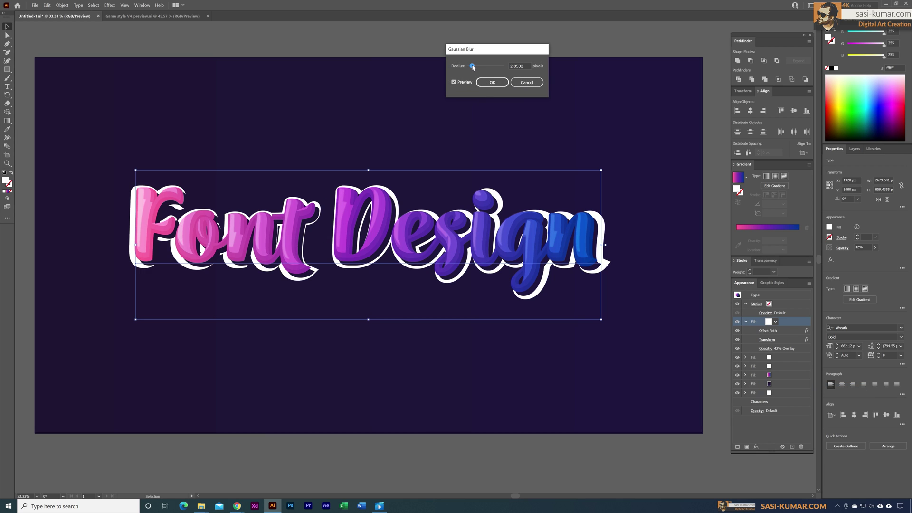
drag(472, 66, 479, 68)
click(492, 82)
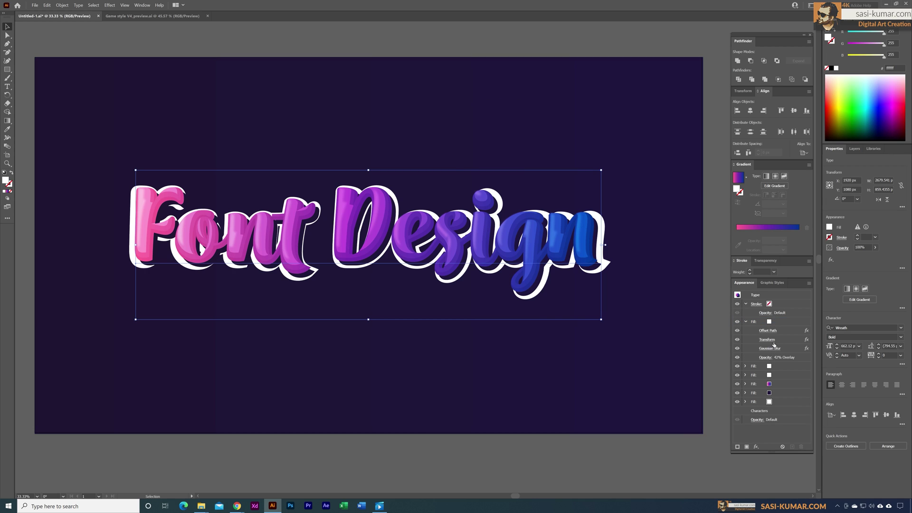
- Set the topmost white fill's opacity to 90% and its blending mode to Soft Light
click(767, 357)
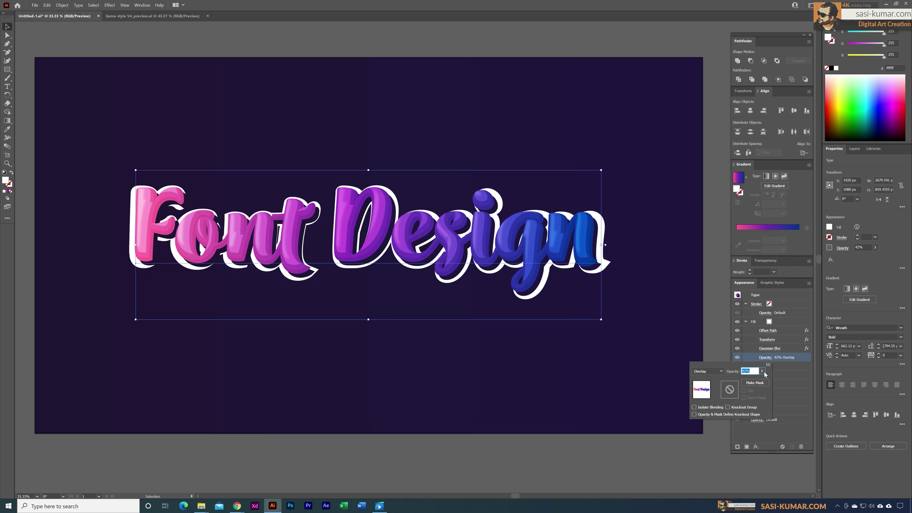
click(764, 374)
click(756, 381)
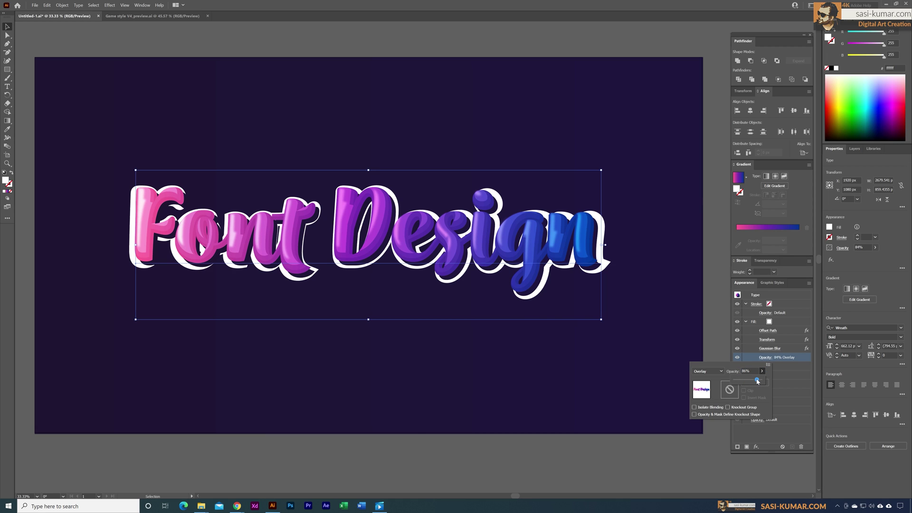
drag(758, 381, 759, 380)
click(719, 371)
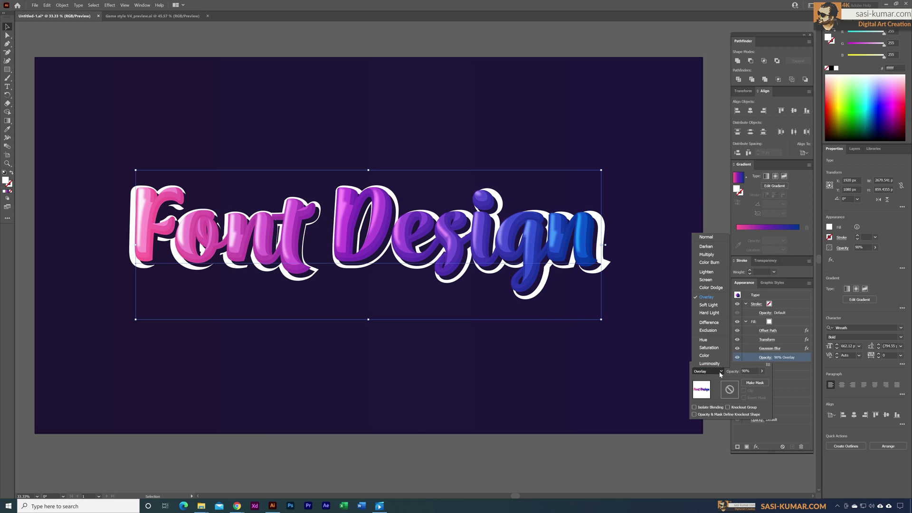
click(714, 309)
key(Down)
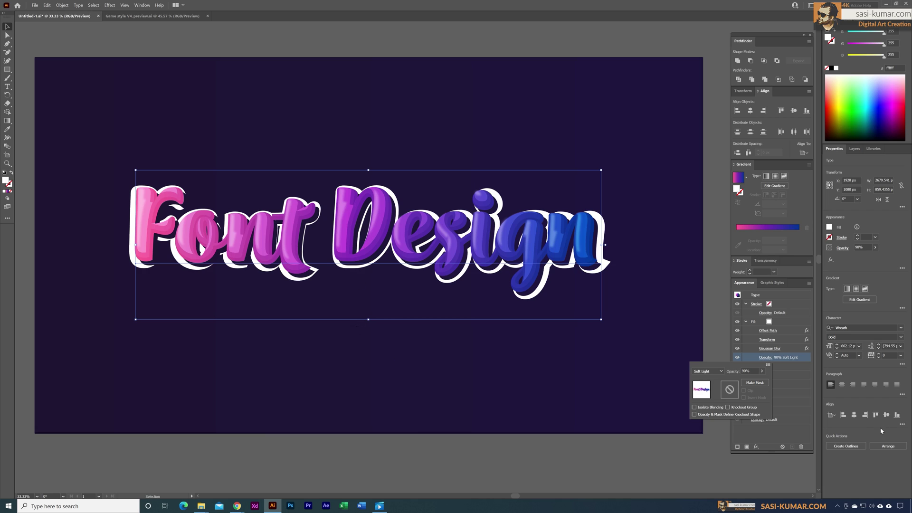
click(791, 430)
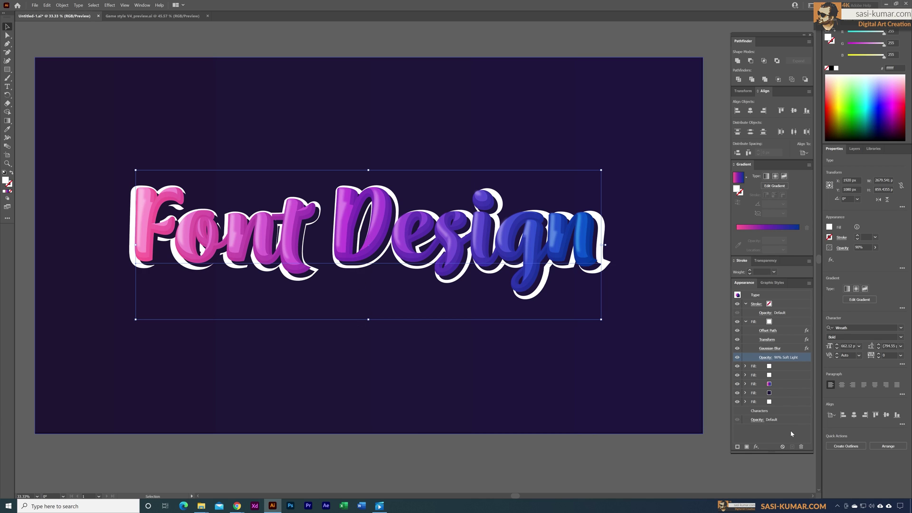
- Add a Gaussian Blur effect with a small radius to the second white fill, the one at 45% Overlay
click(745, 366)
click(793, 365)
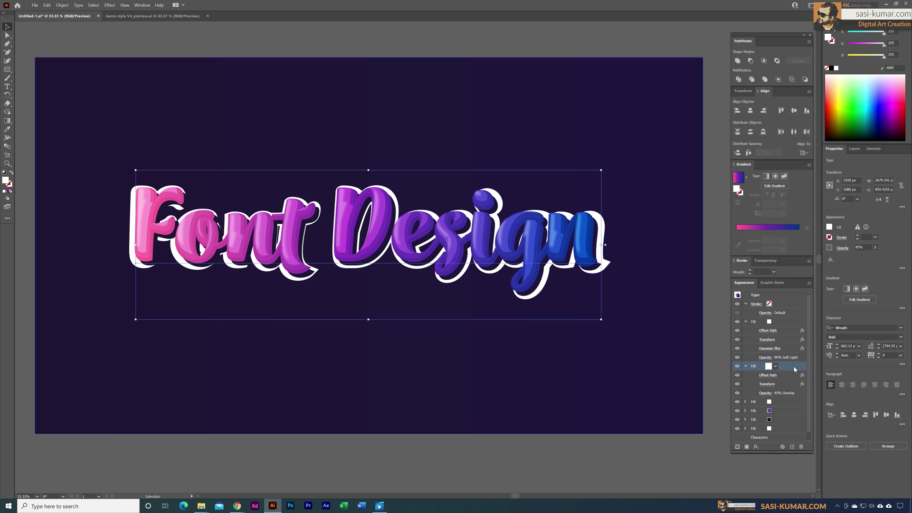
click(755, 446)
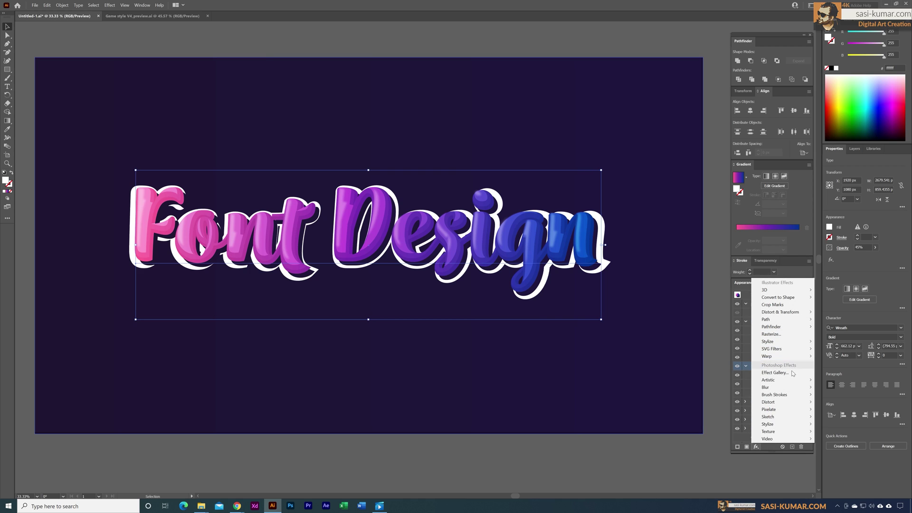
mouse_move(793, 388)
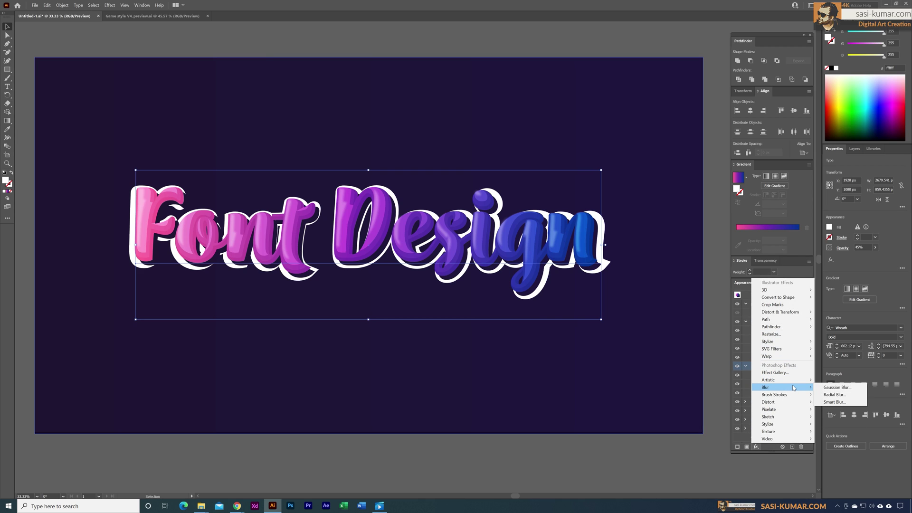
click(835, 387)
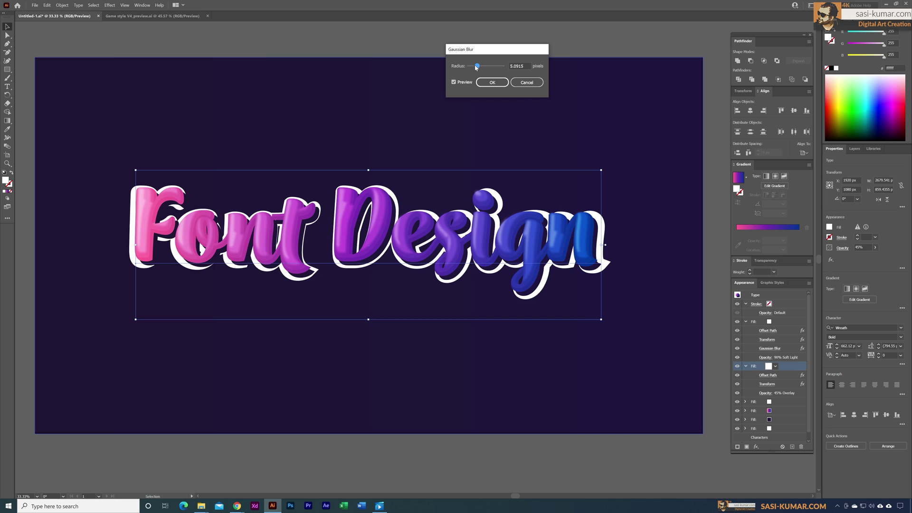
drag(478, 66, 478, 66)
click(492, 82)
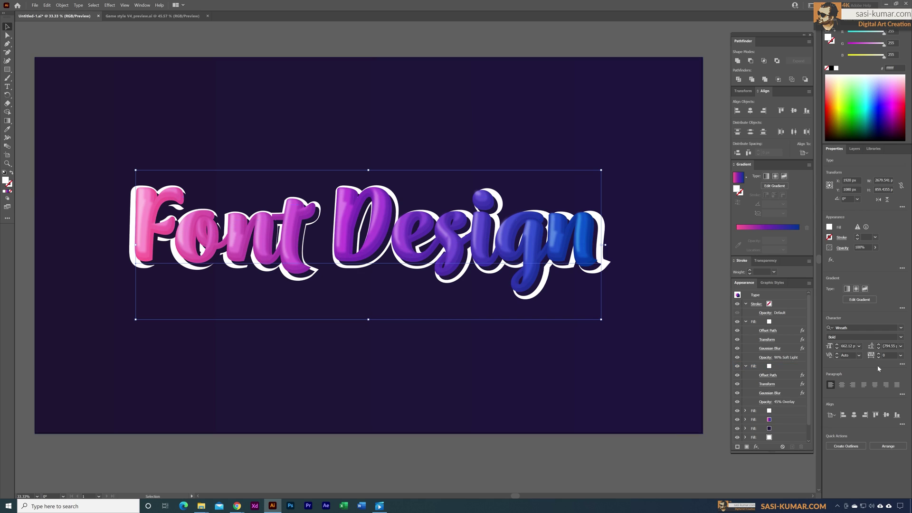
- Add a Gaussian Blur effect with a radius of about 1.8 pixels to the third white fill, the one at 15% opacity
click(791, 411)
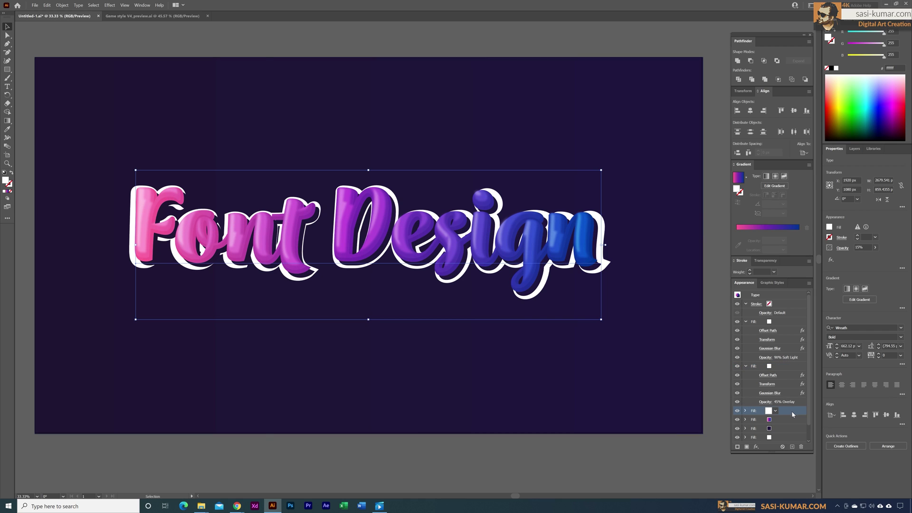
click(756, 446)
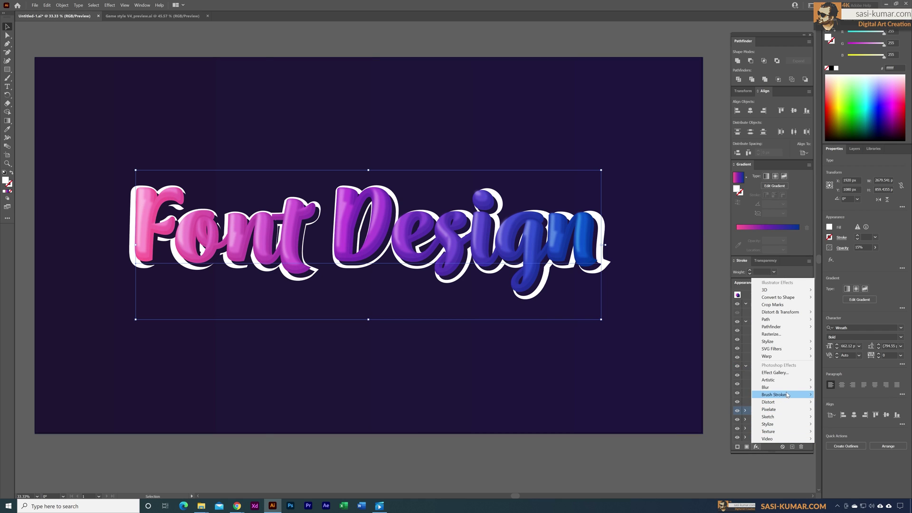
mouse_move(788, 389)
click(828, 387)
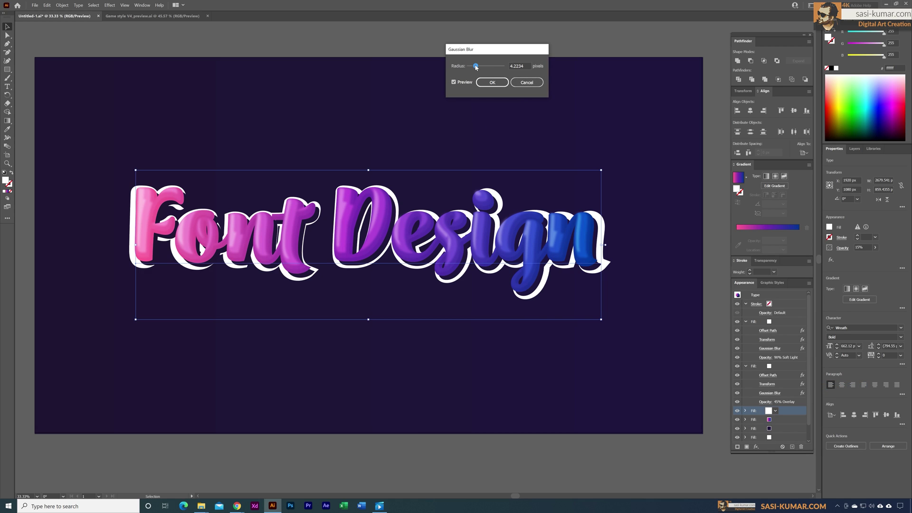
drag(477, 66, 473, 68)
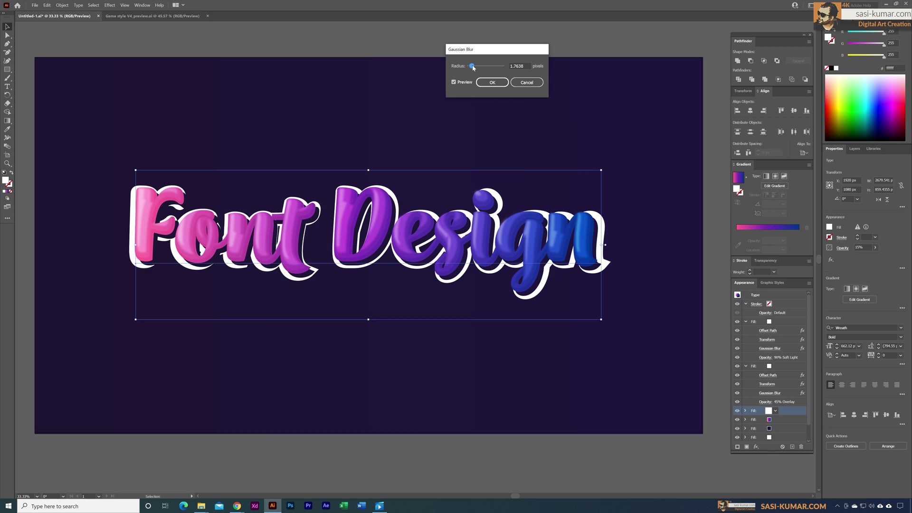
click(492, 82)
click(465, 34)
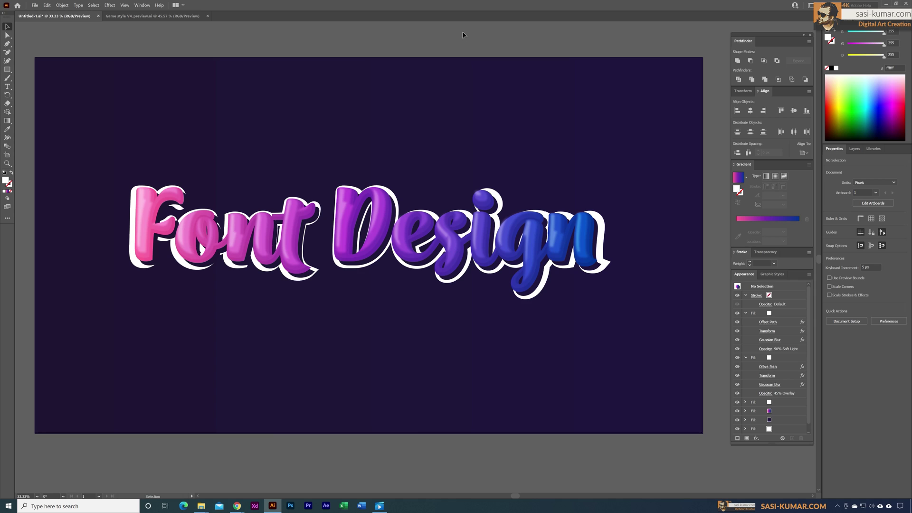
- Collapse the effect listings of the two topmost white fills and clear the fill selection
click(759, 394)
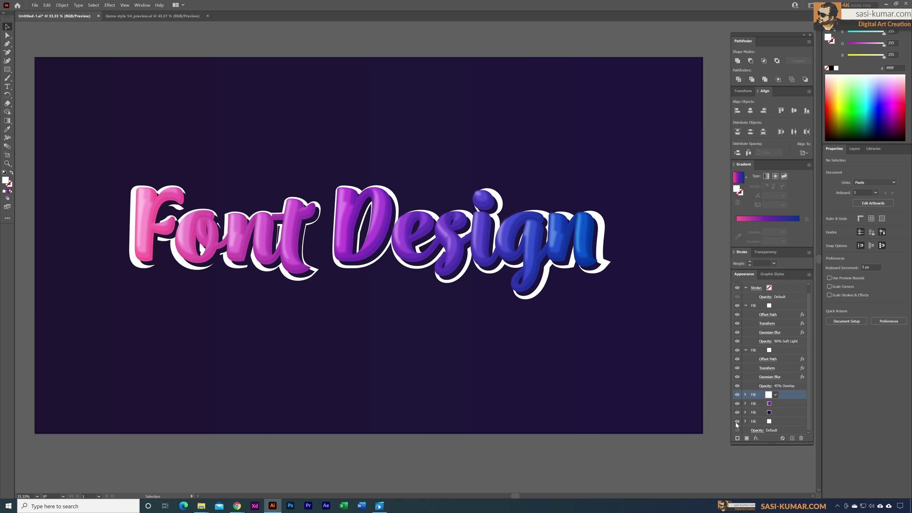
click(745, 305)
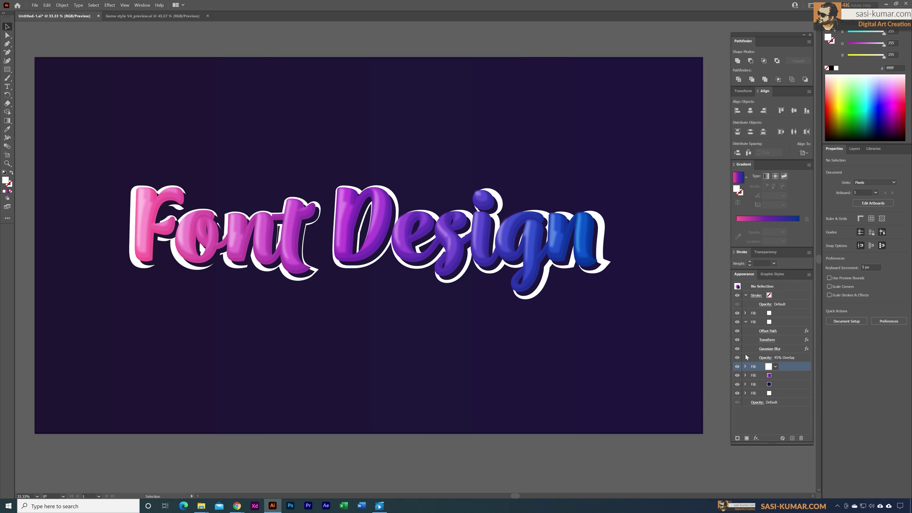
click(745, 321)
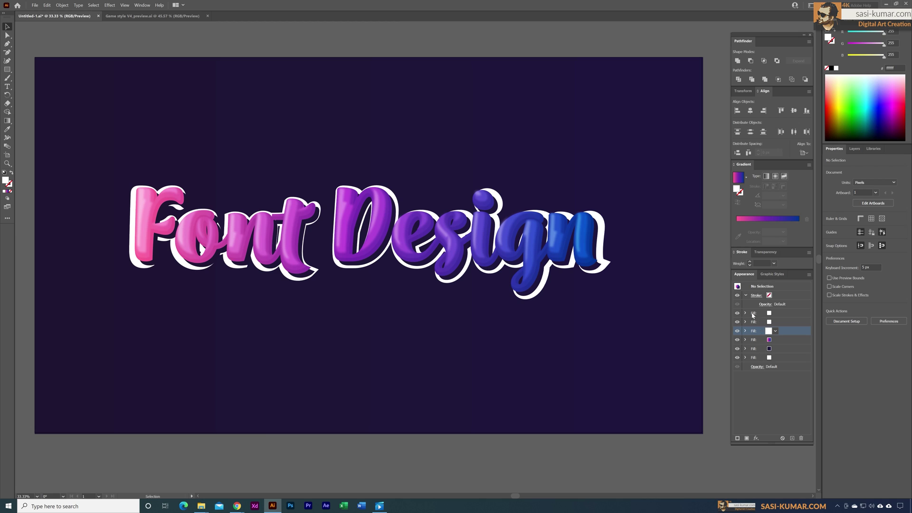
click(779, 403)
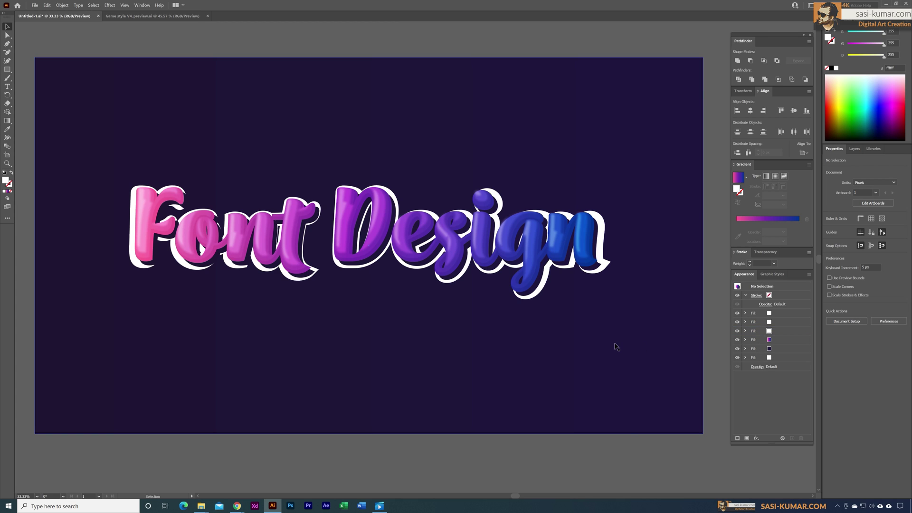
- Scale the "Font Design" text down about its centre to about 2145 px wide and 688 px high
key(ctrl+minus)
drag(555, 318, 539, 204)
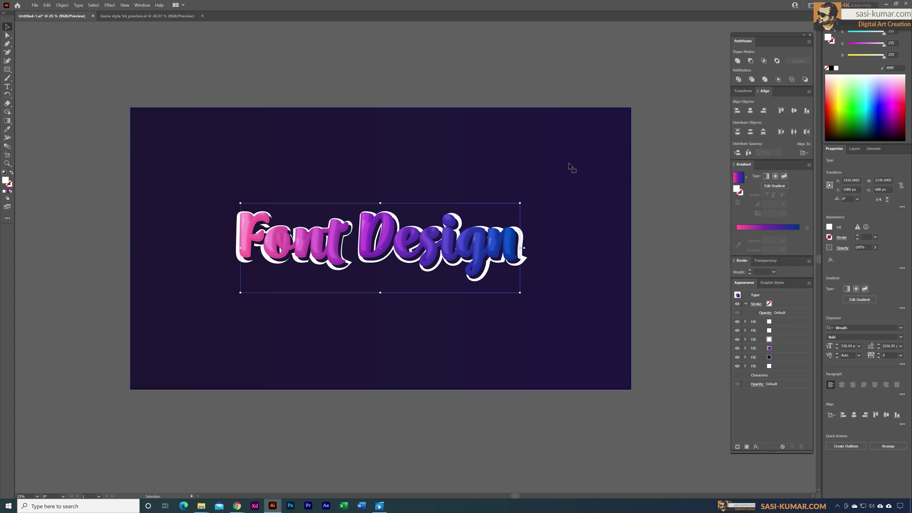
click(690, 304)
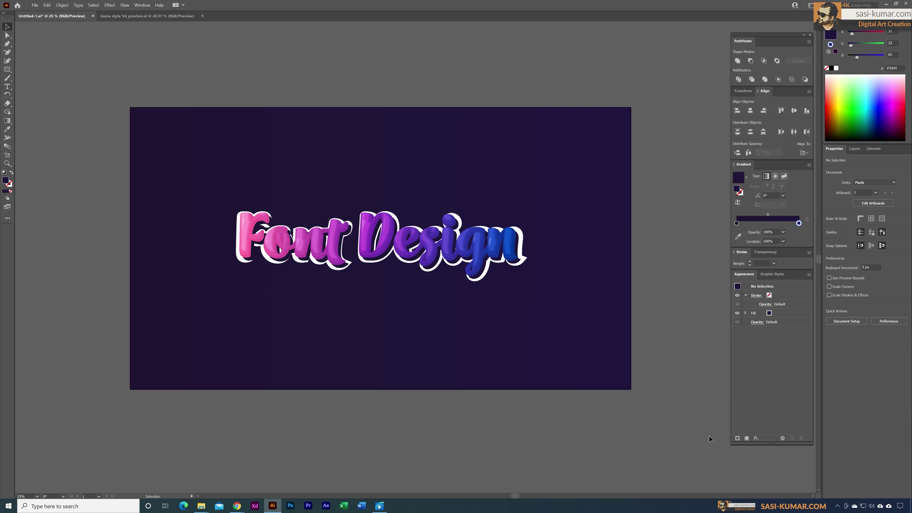
click(474, 275)
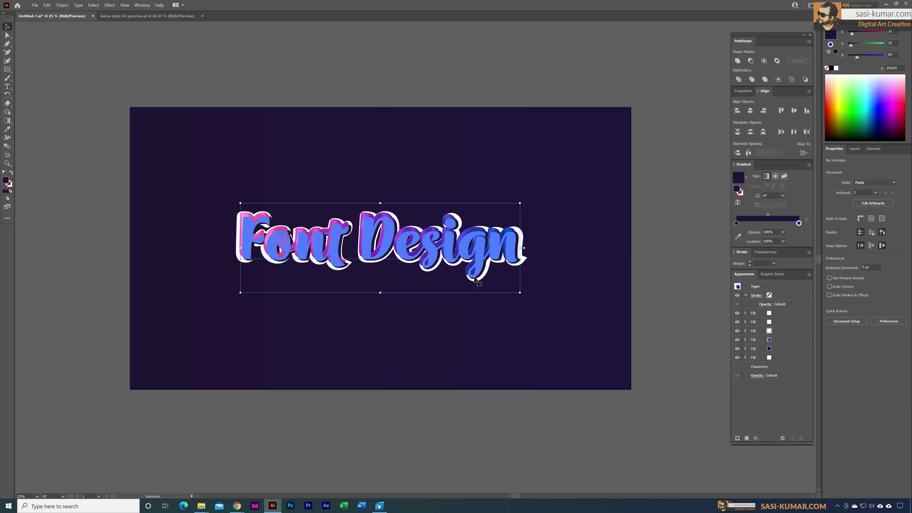
click(514, 411)
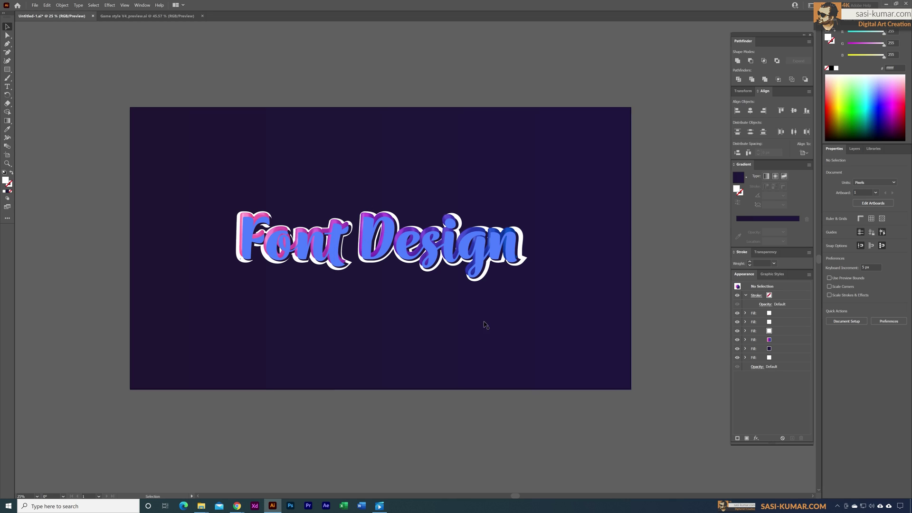
- Duplicate the topmost white fill of the "Font Design" text
key(ctrl+a)
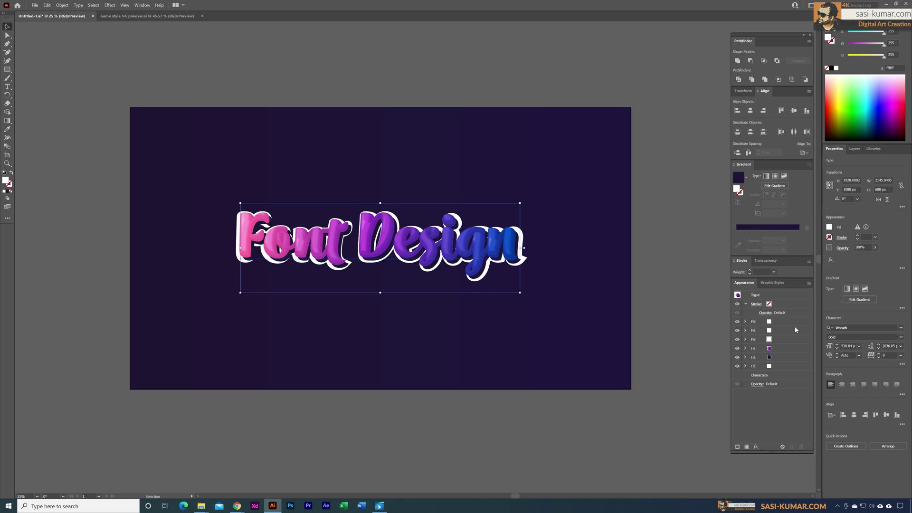
click(761, 324)
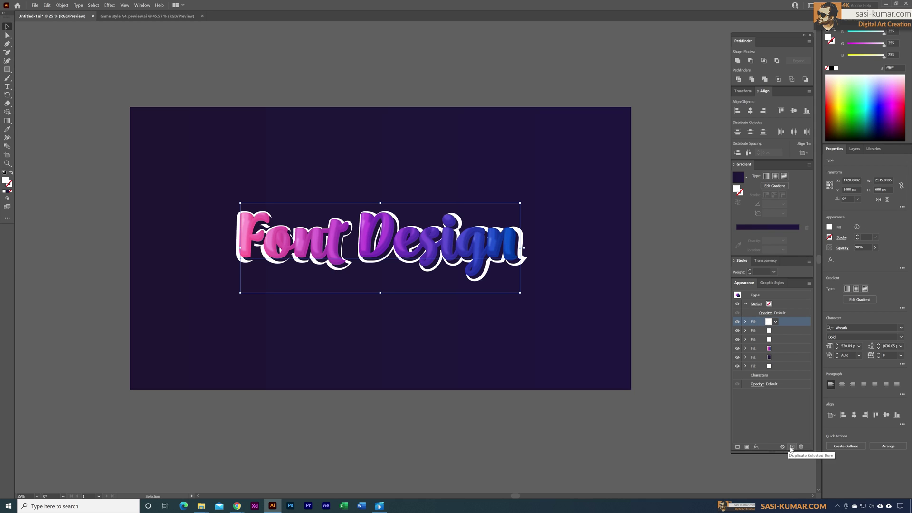
click(792, 447)
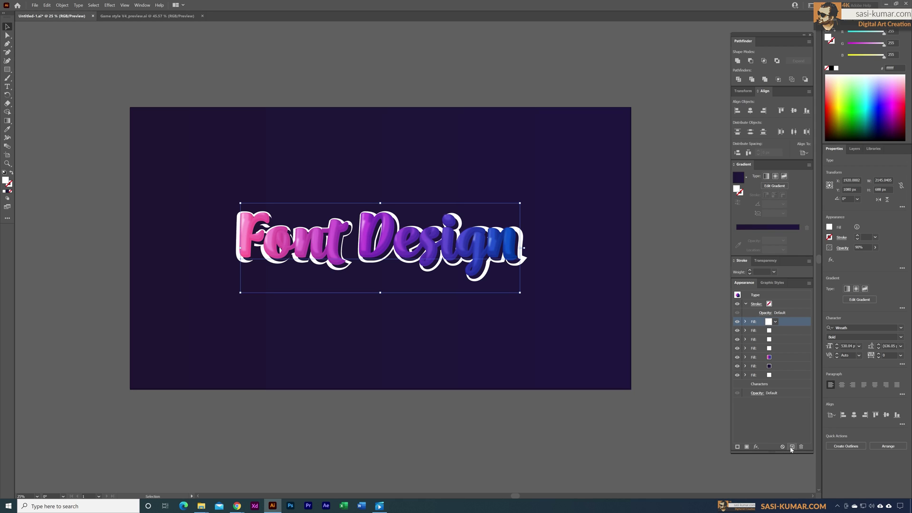
- Set the duplicated topmost white fill's blending mode to Normal and its opacity to 100%
click(746, 323)
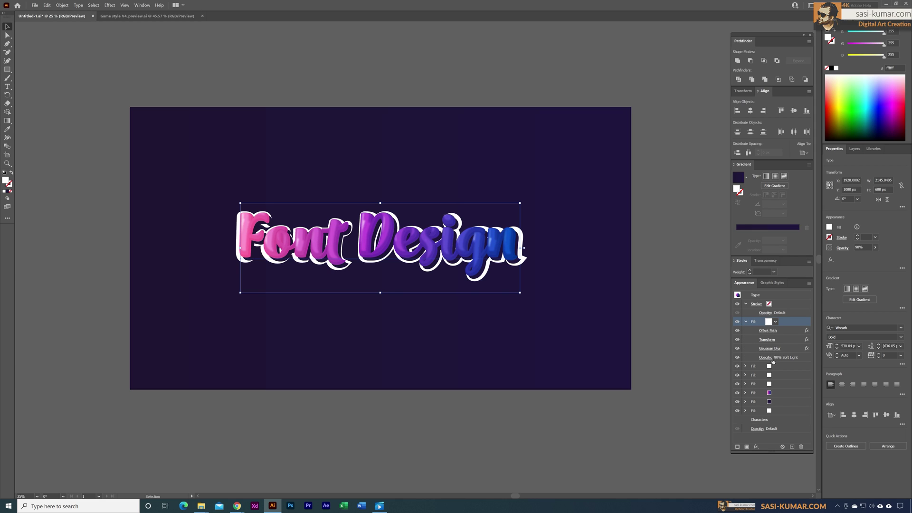
click(770, 359)
click(707, 371)
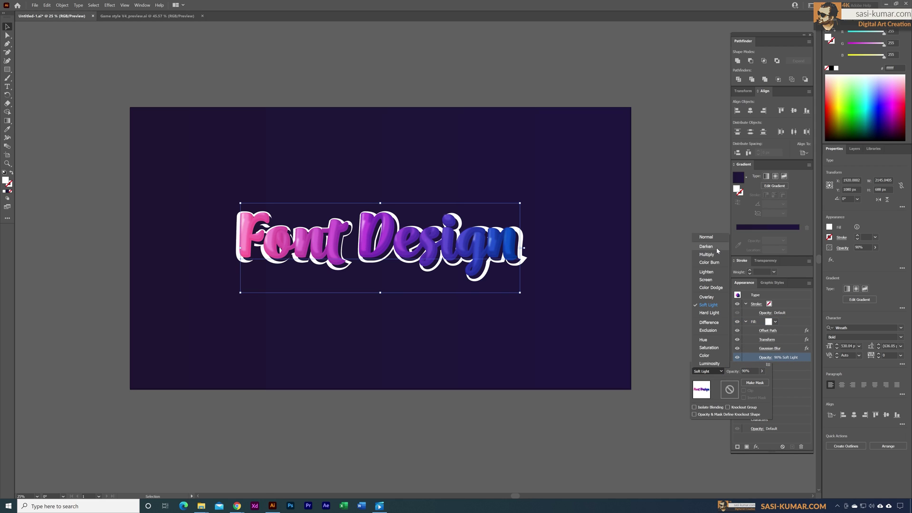
click(706, 237)
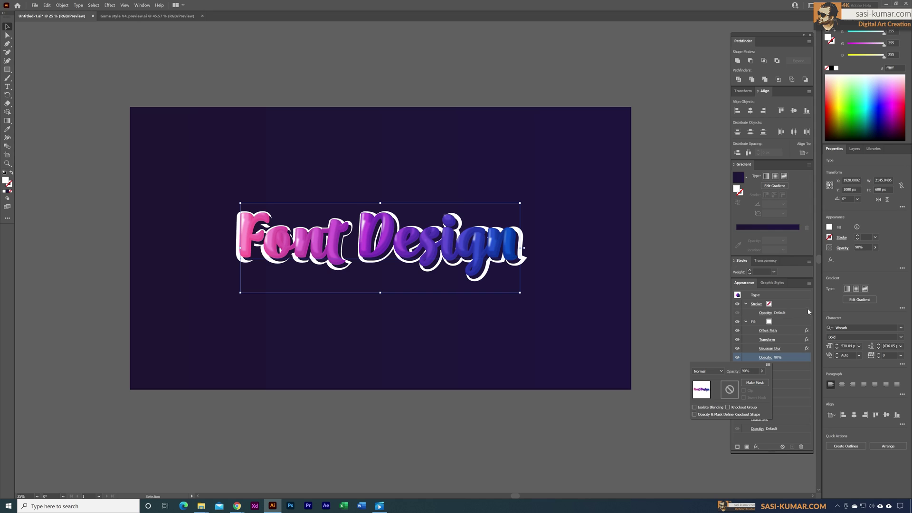
click(761, 370)
drag(758, 379, 768, 380)
- Edit the duplicated fill's Transform effect to 104% horizontal and 77% vertical scale, moved -44 px horizontally and -69 px vertically
click(766, 340)
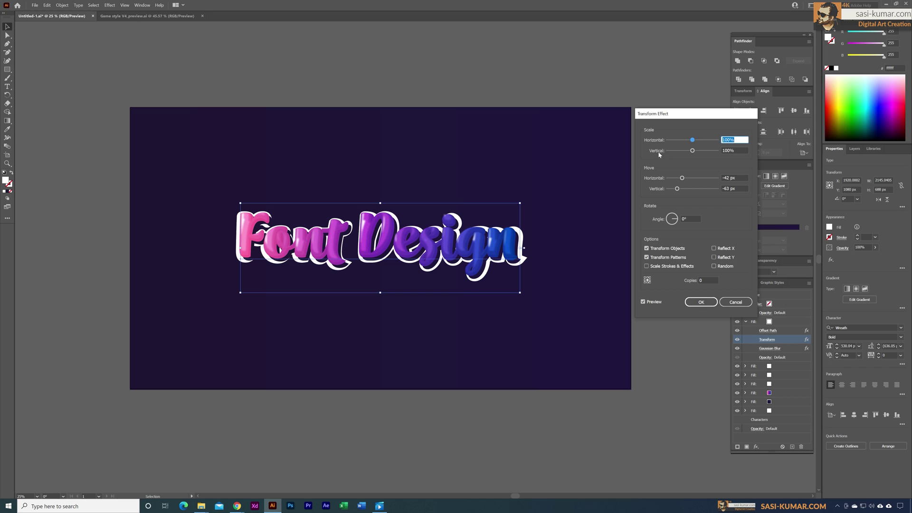
drag(692, 140, 687, 153)
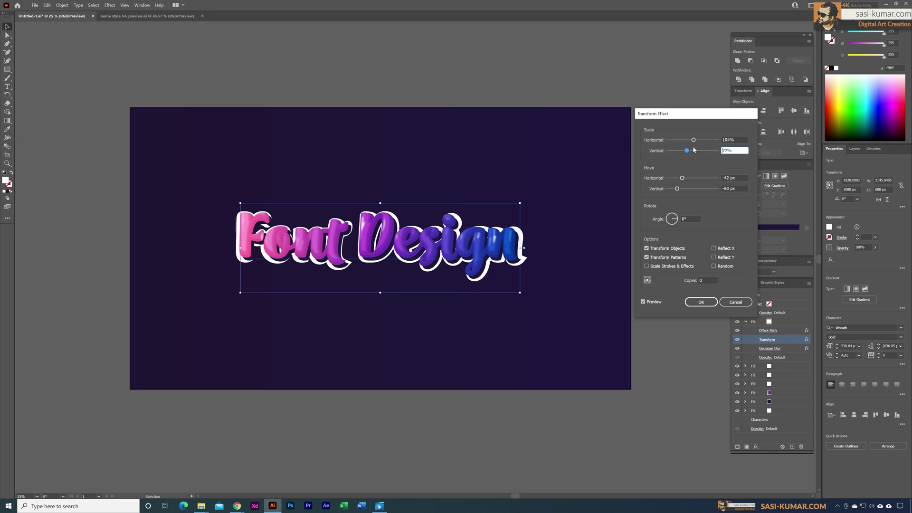
drag(677, 189, 682, 179)
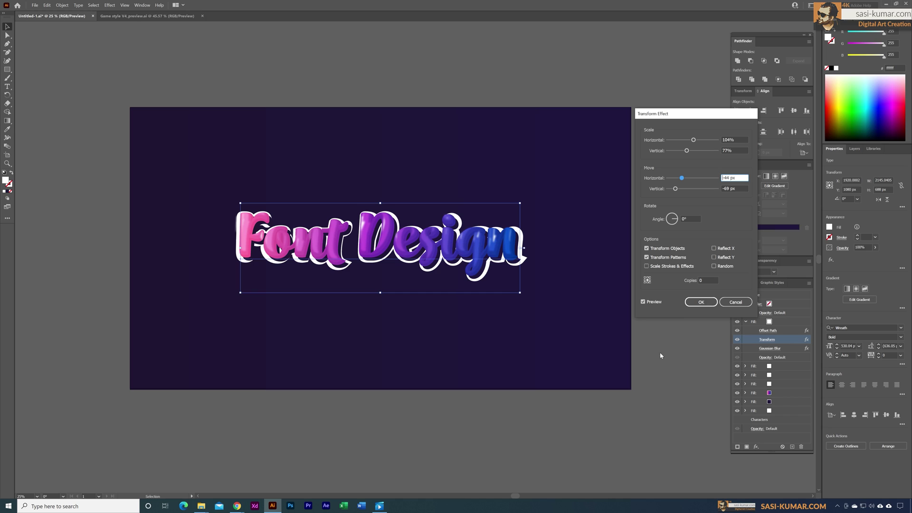
click(707, 303)
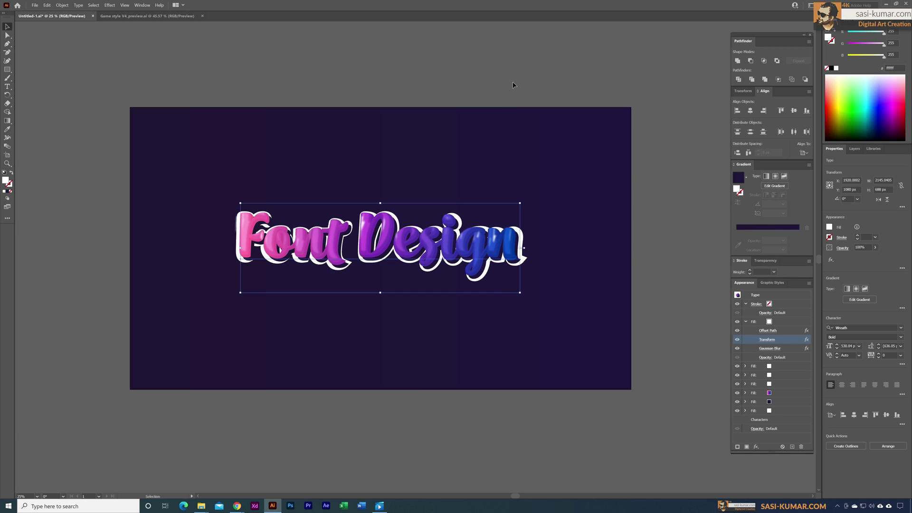
click(512, 85)
key(ctrl+plus)
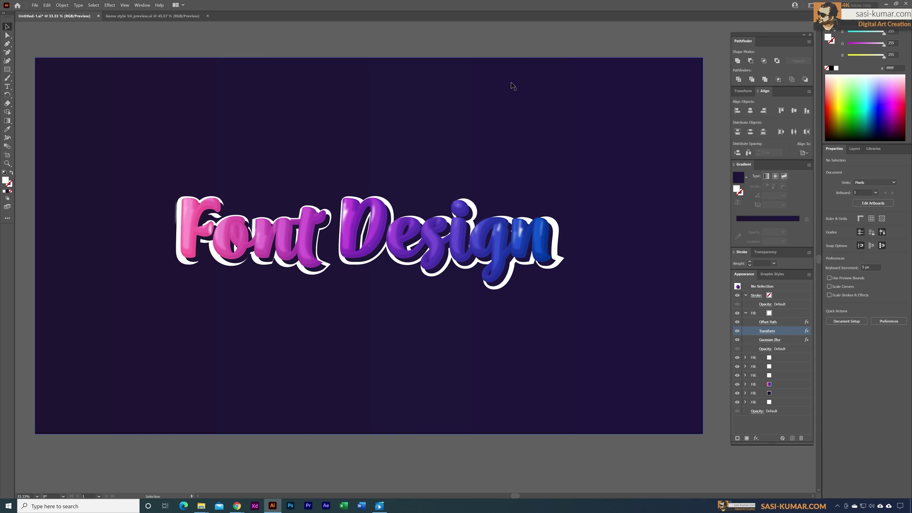
key(ctrl+a)
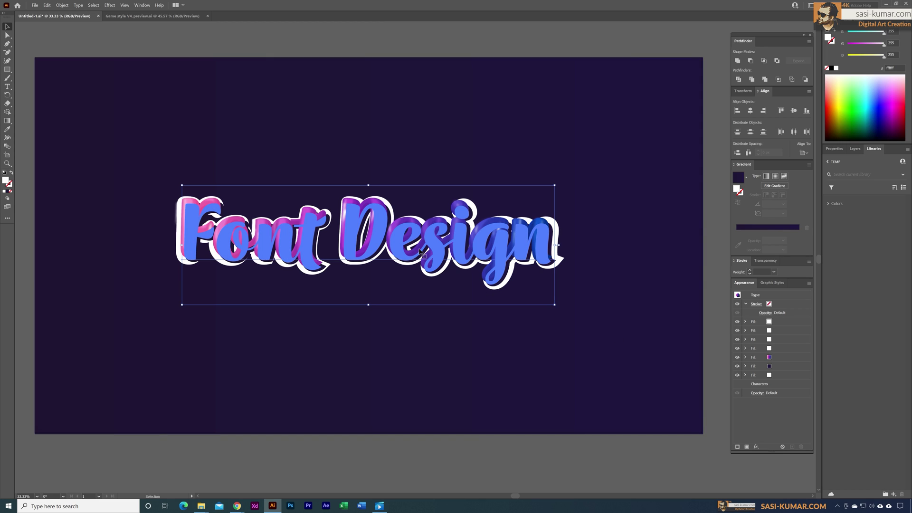
click(438, 30)
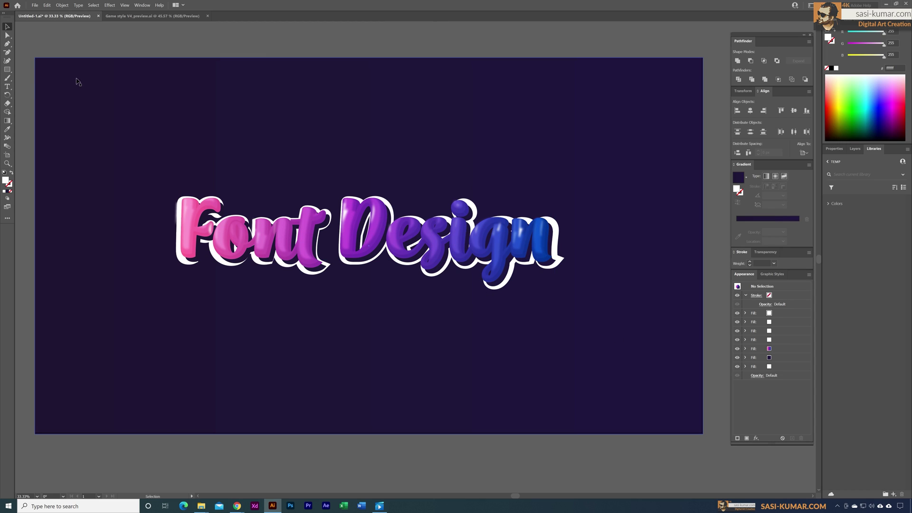
- Add a "Lorem ipsum" placeholder point text above the "Font Design" text
click(7, 86)
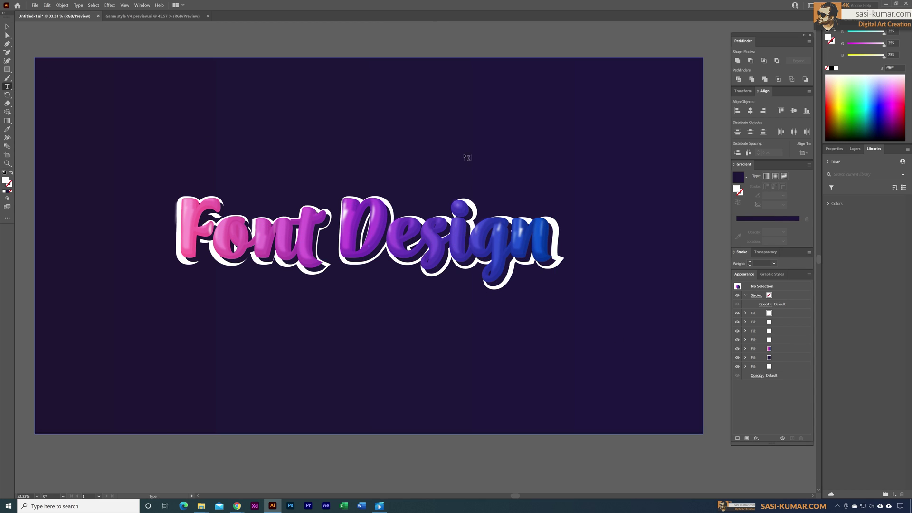
click(463, 128)
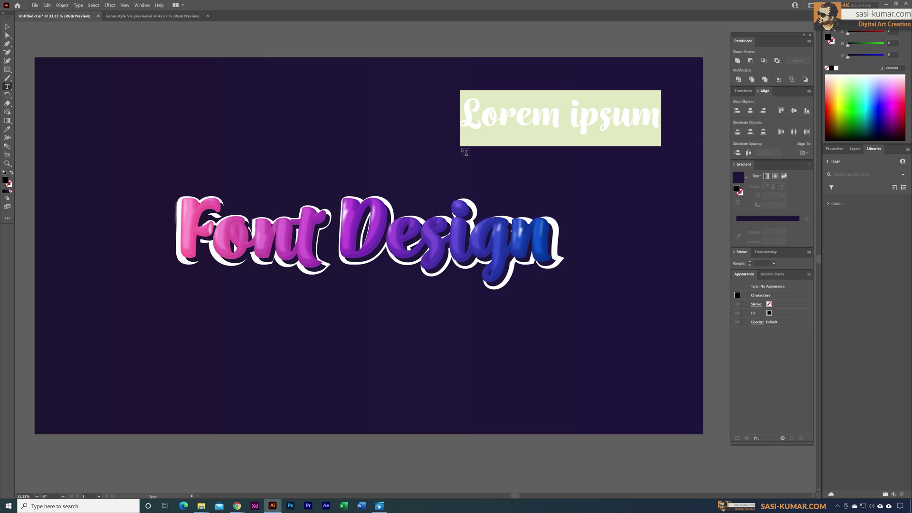
click(7, 27)
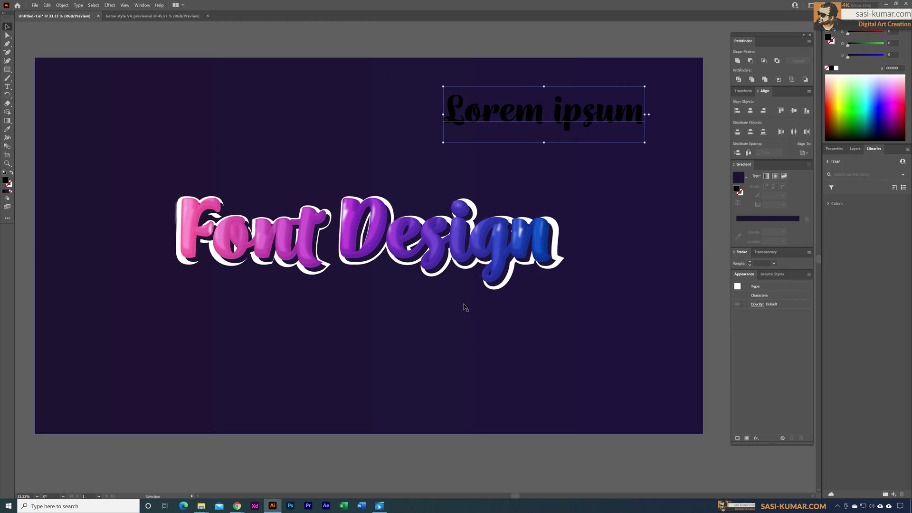
- Copy the complete appearance of the "Font Design" text onto the "Lorem ipsum" text
click(495, 244)
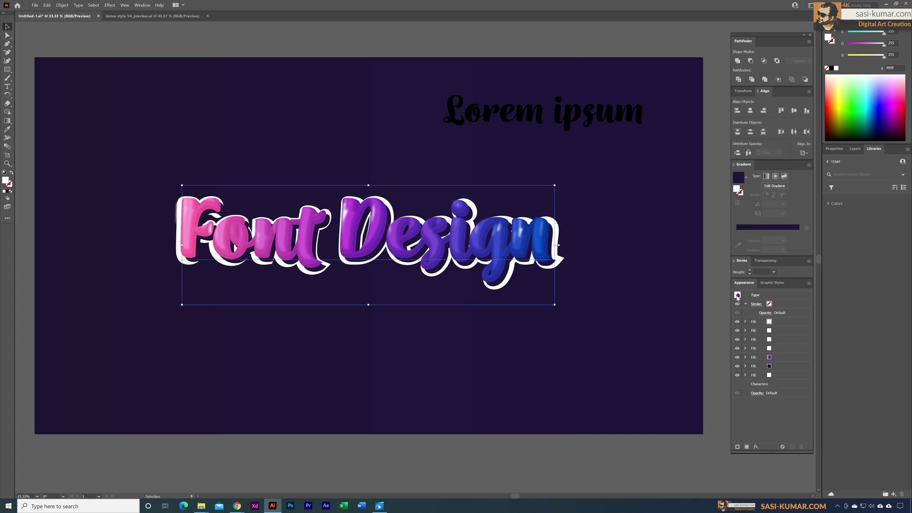
drag(737, 295, 608, 115)
key(ctrl+z)
key(ctrl+shift+z)
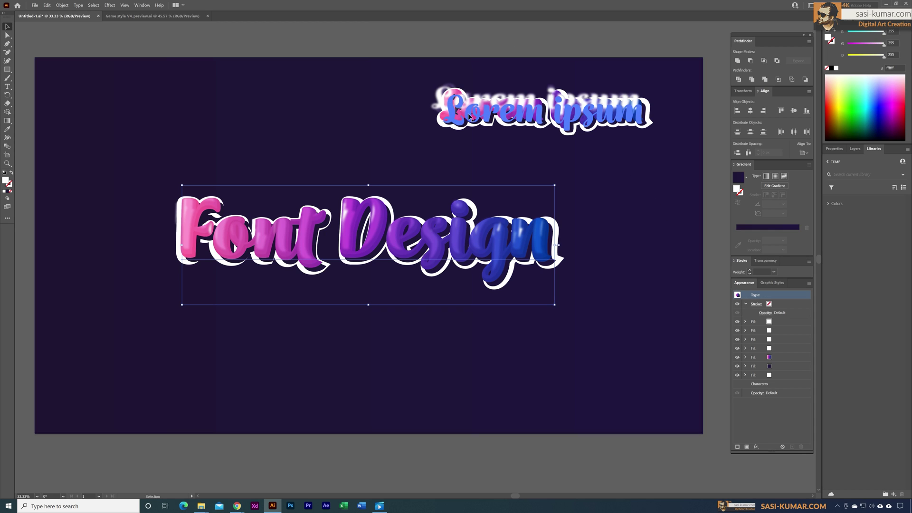
key(ctrl+z)
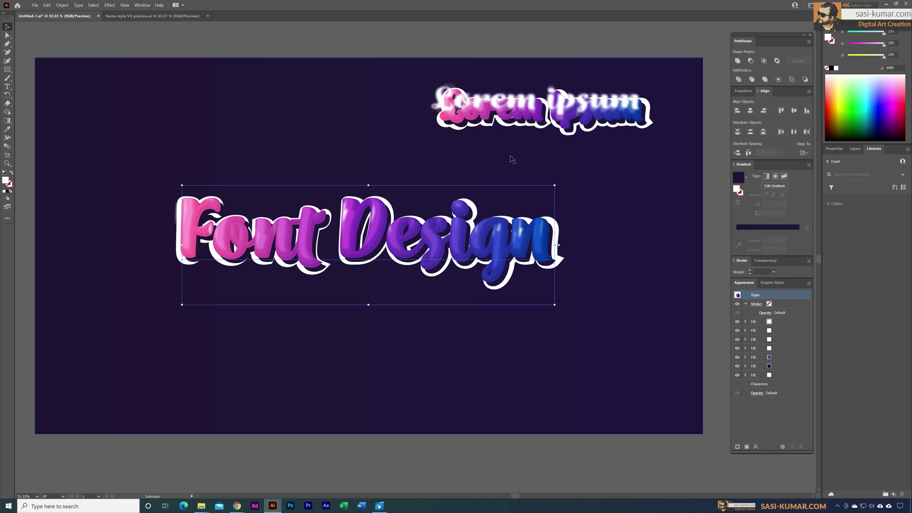
- Hide the two topmost white fills on both the "Font Design" text and the "Lorem ipsum" text
click(737, 323)
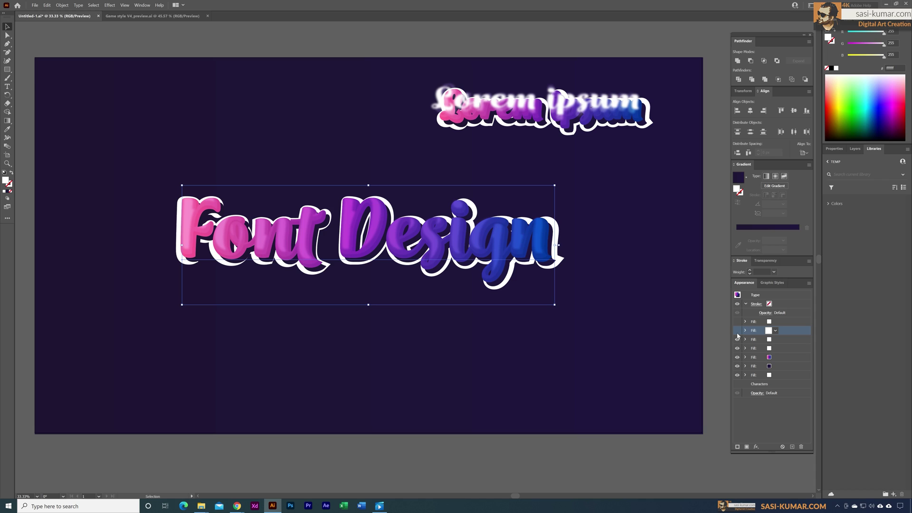
click(641, 133)
click(737, 331)
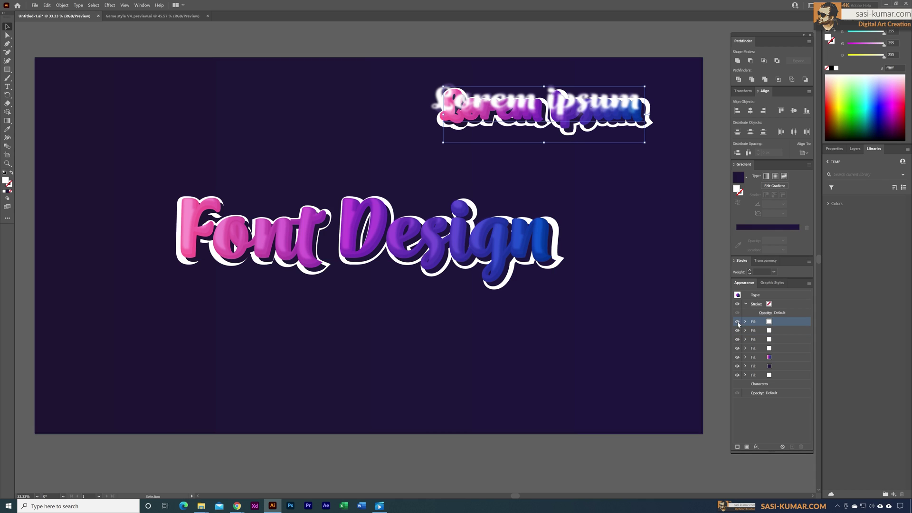
click(706, 442)
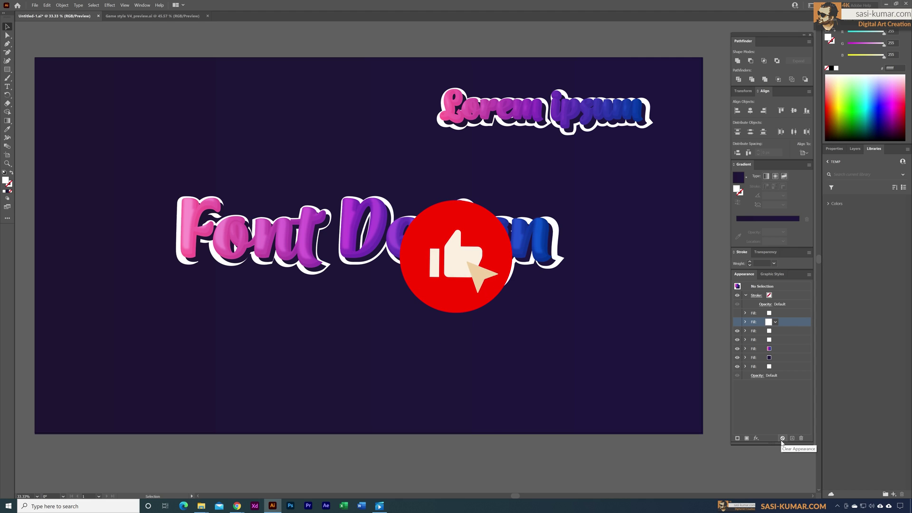
- Delete the "Lorem ipsum" text from the artboard
click(473, 110)
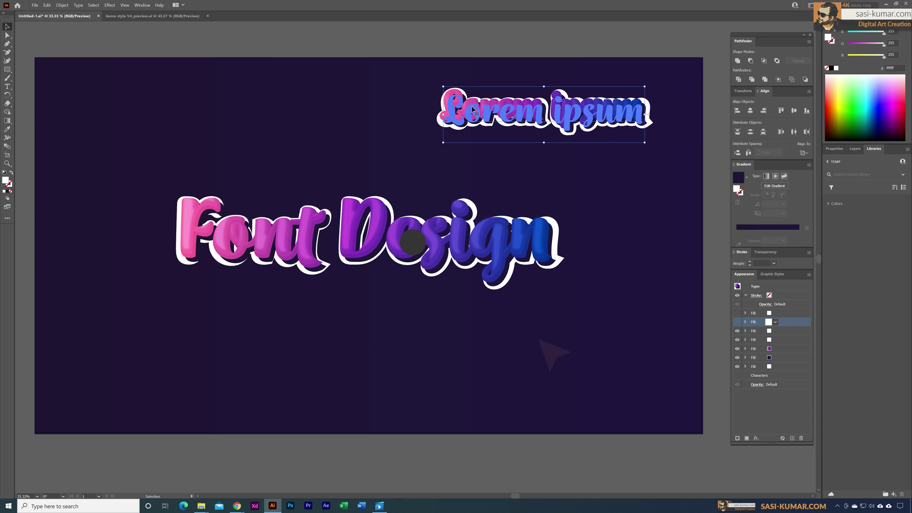
key(Delete)
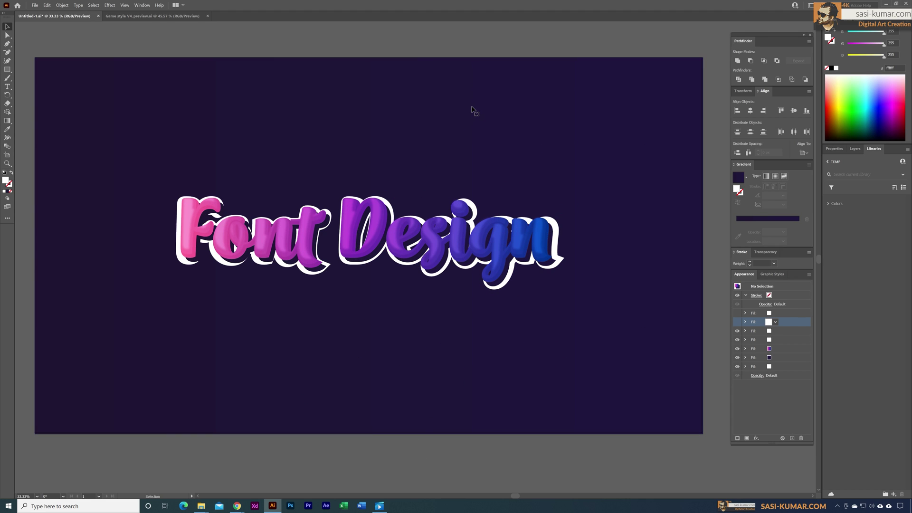